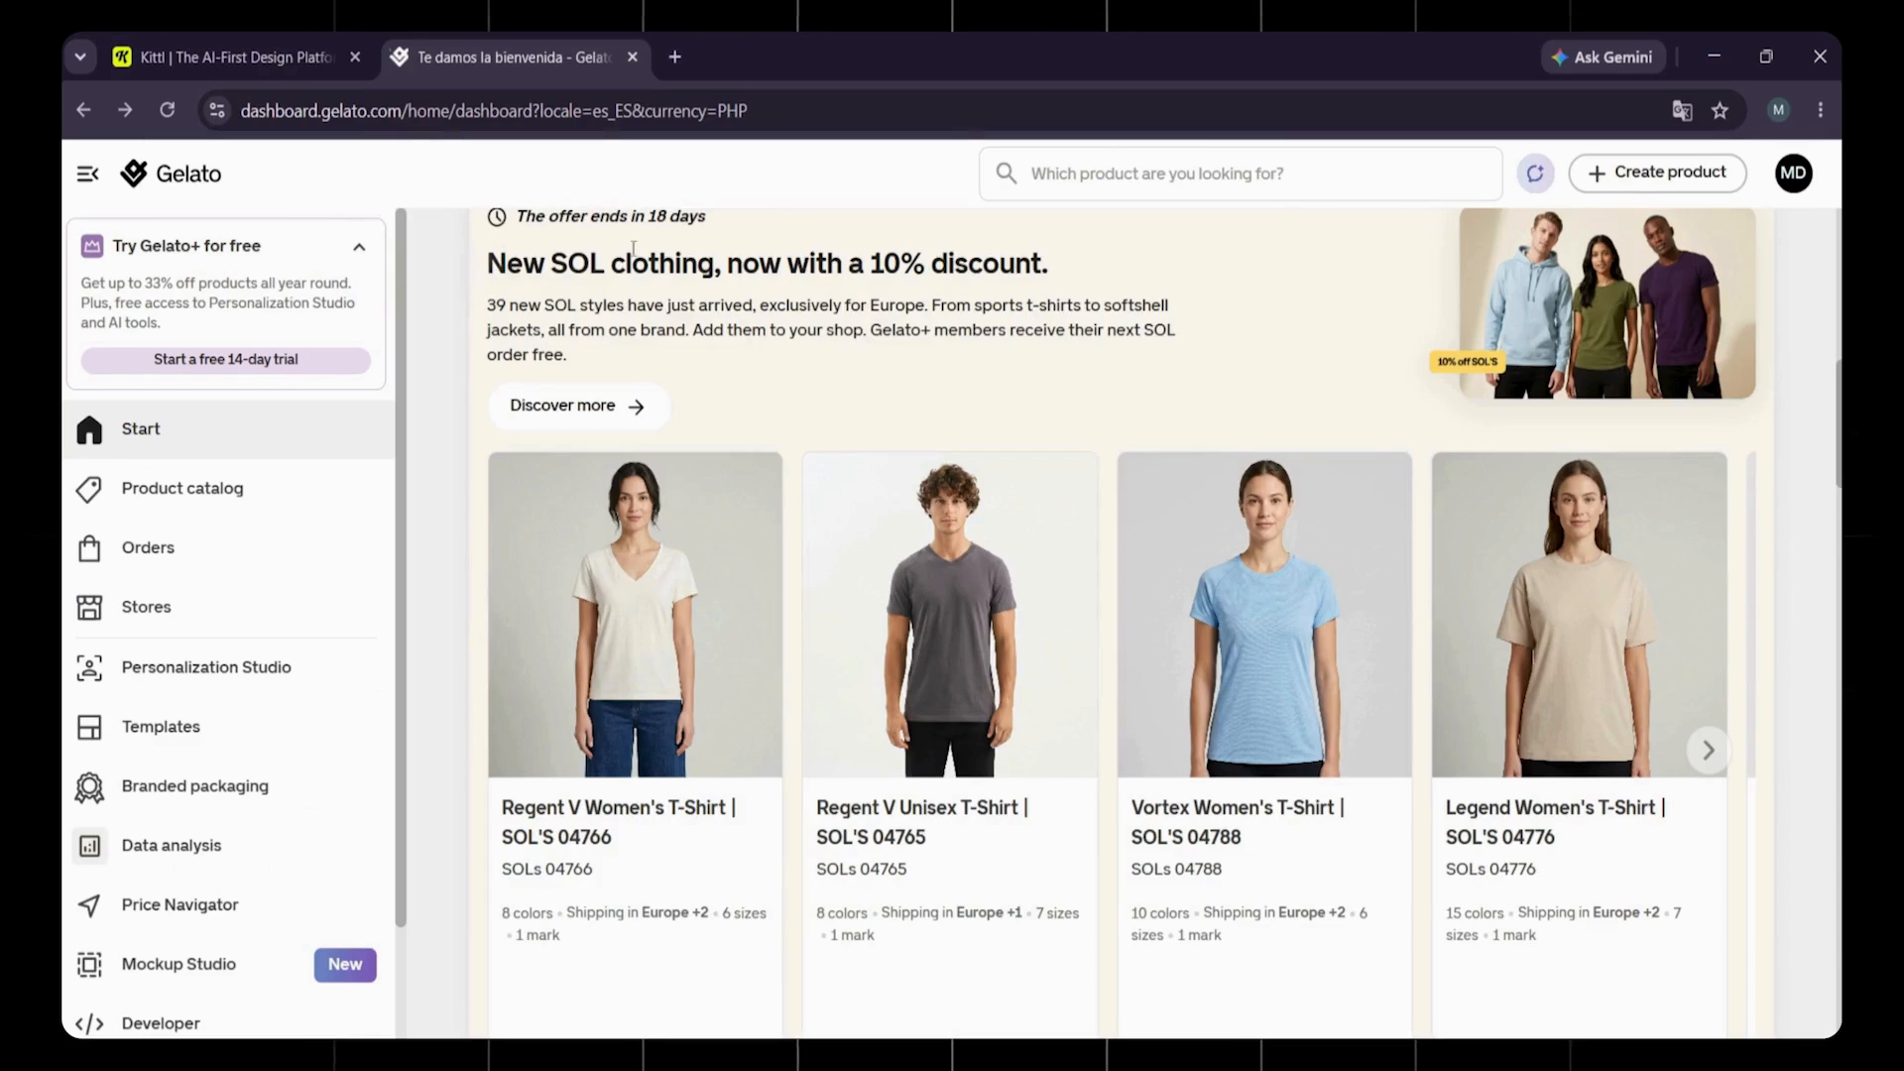
# Choose the women's Heavyweight Unisex Crewneck T-shirt | Gildan 5000 from the catalog bestsellers and add it to the North America store.
pyautogui.scroll(-8, 909, 404)
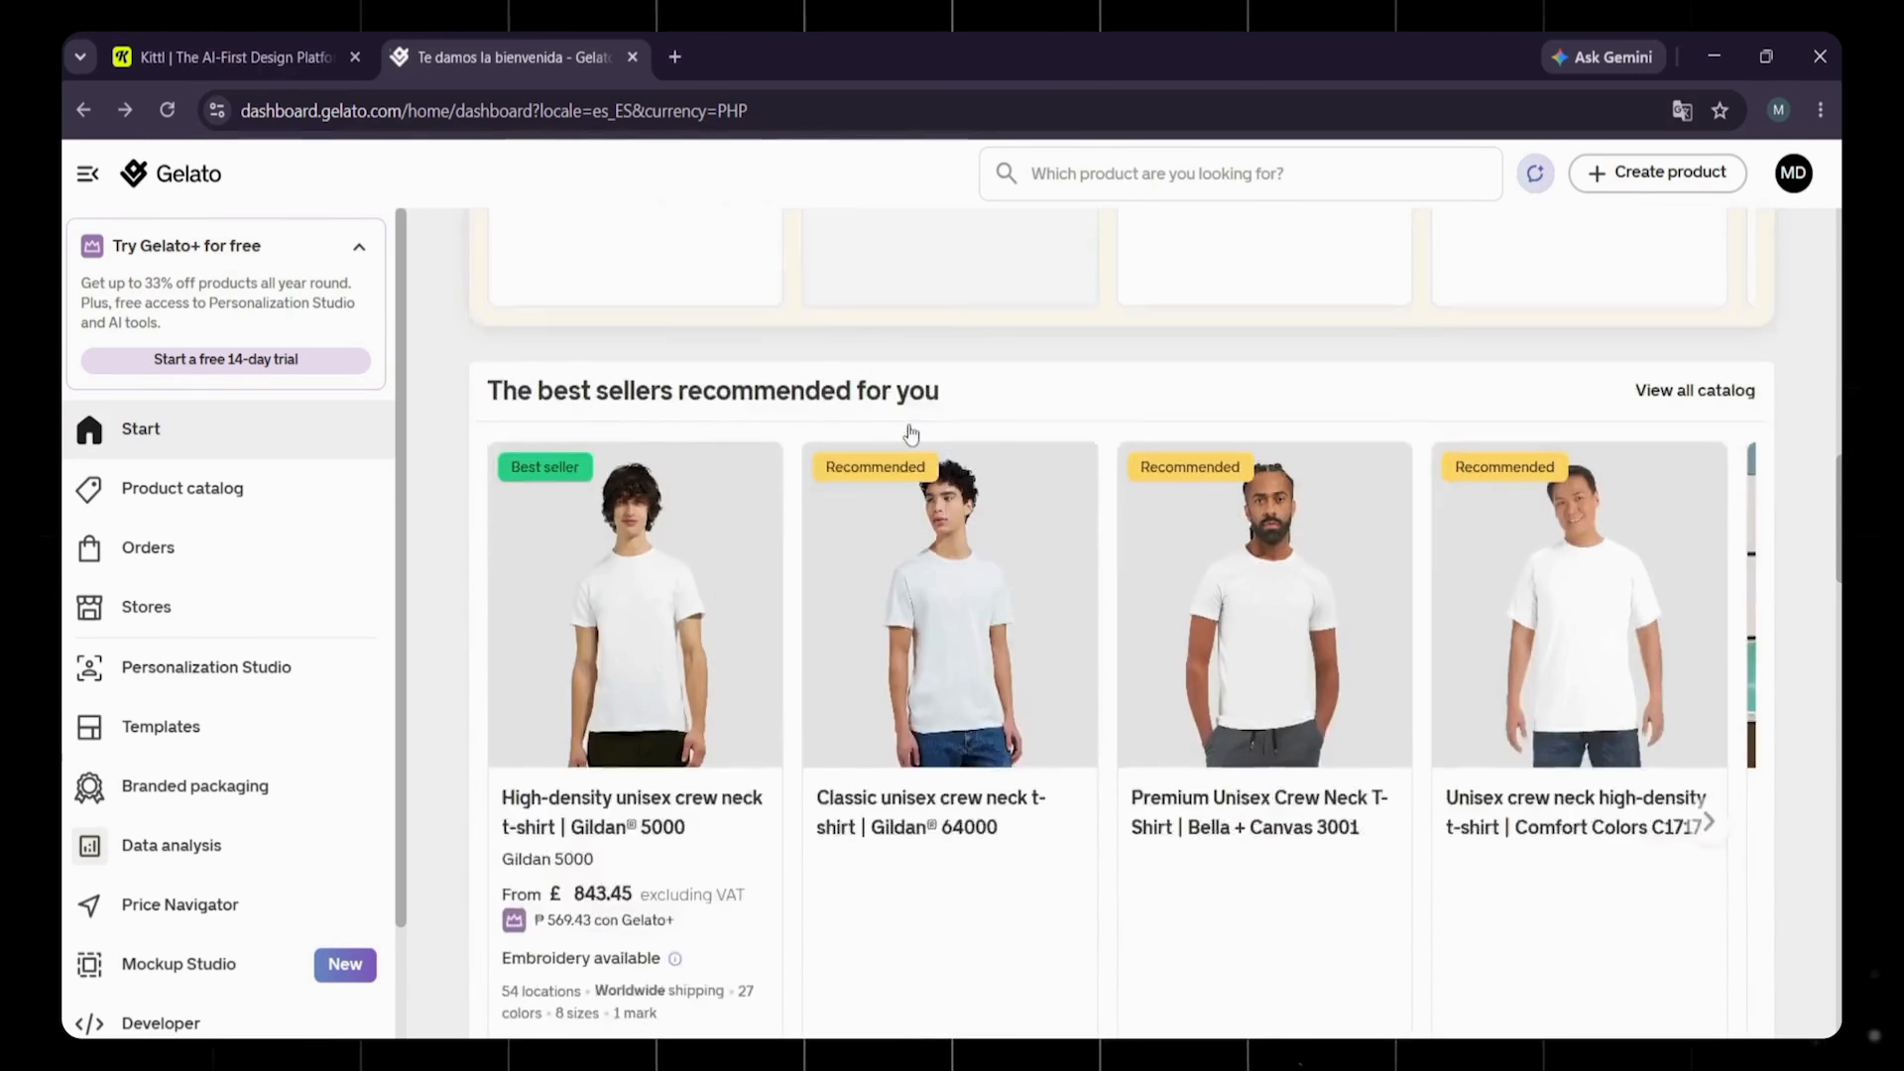
pyautogui.scroll(15, 909, 430)
pyautogui.scroll(-6, 913, 454)
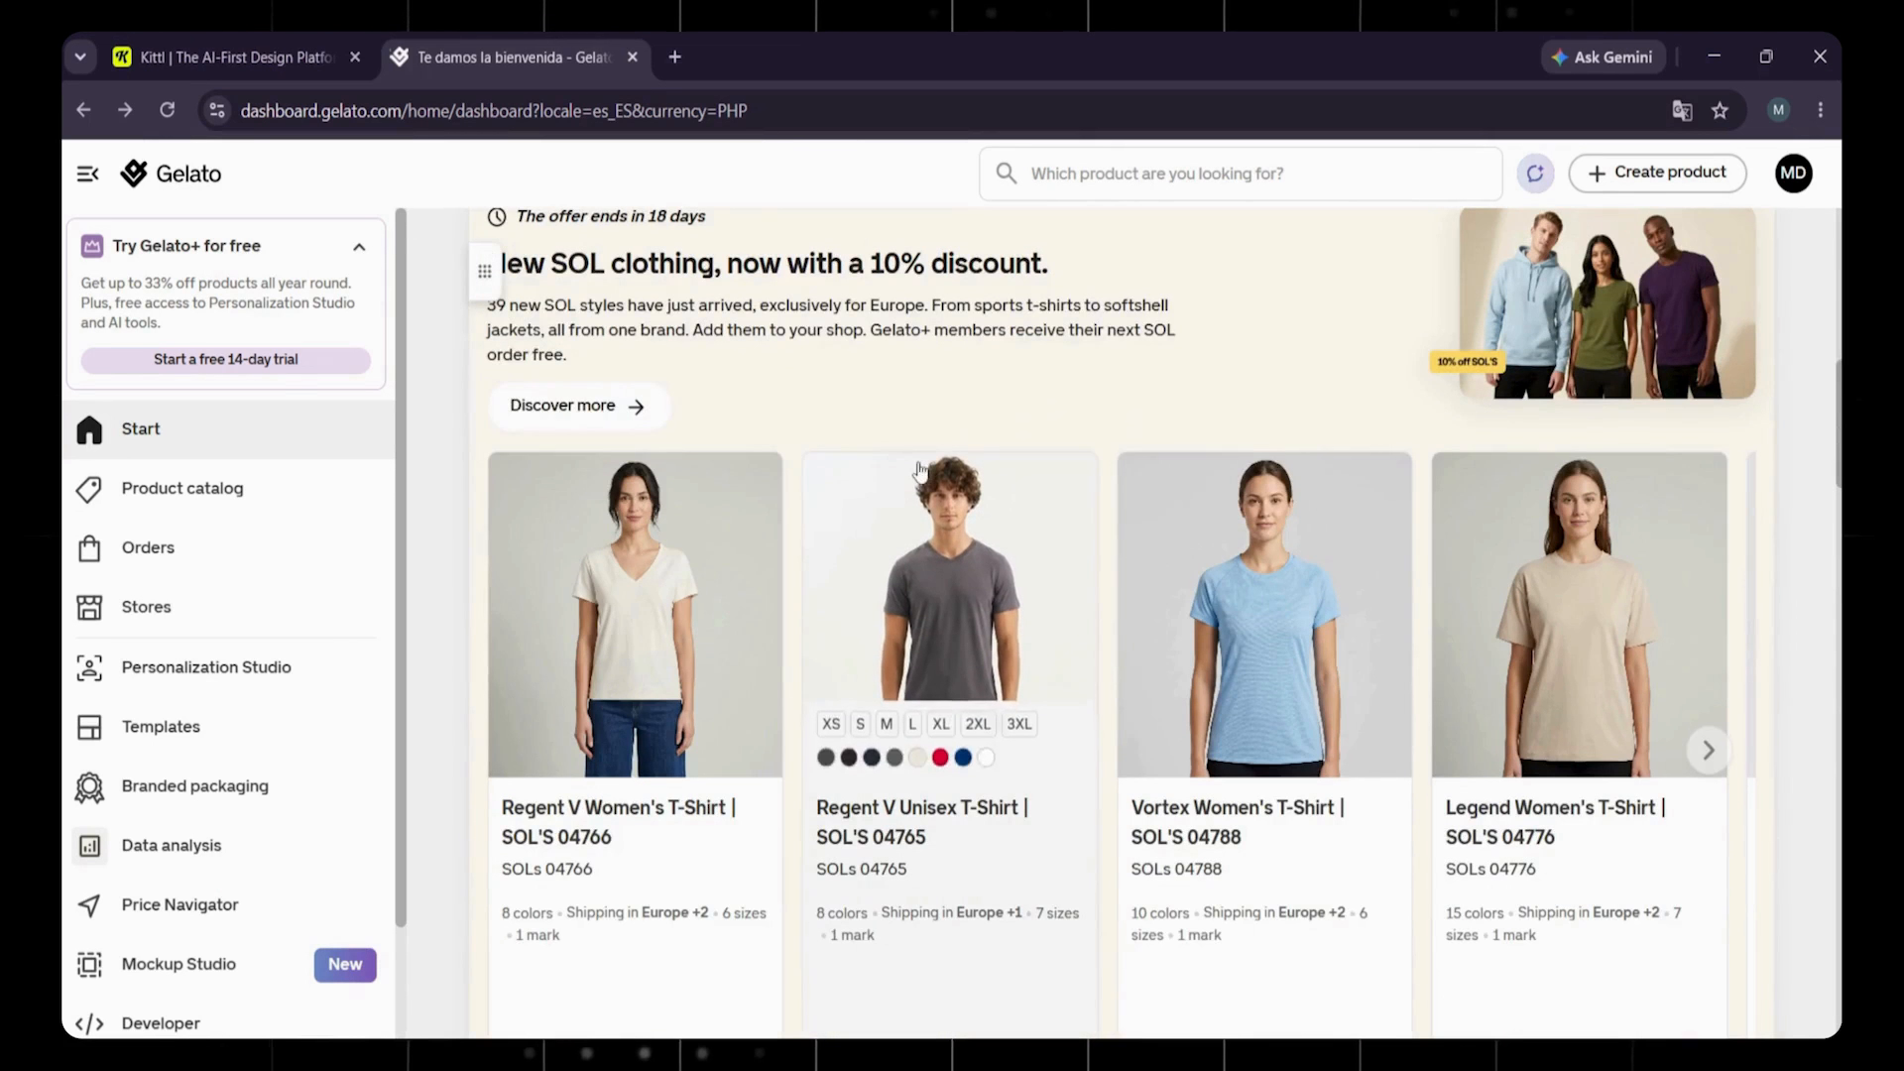
pyautogui.click(238, 499)
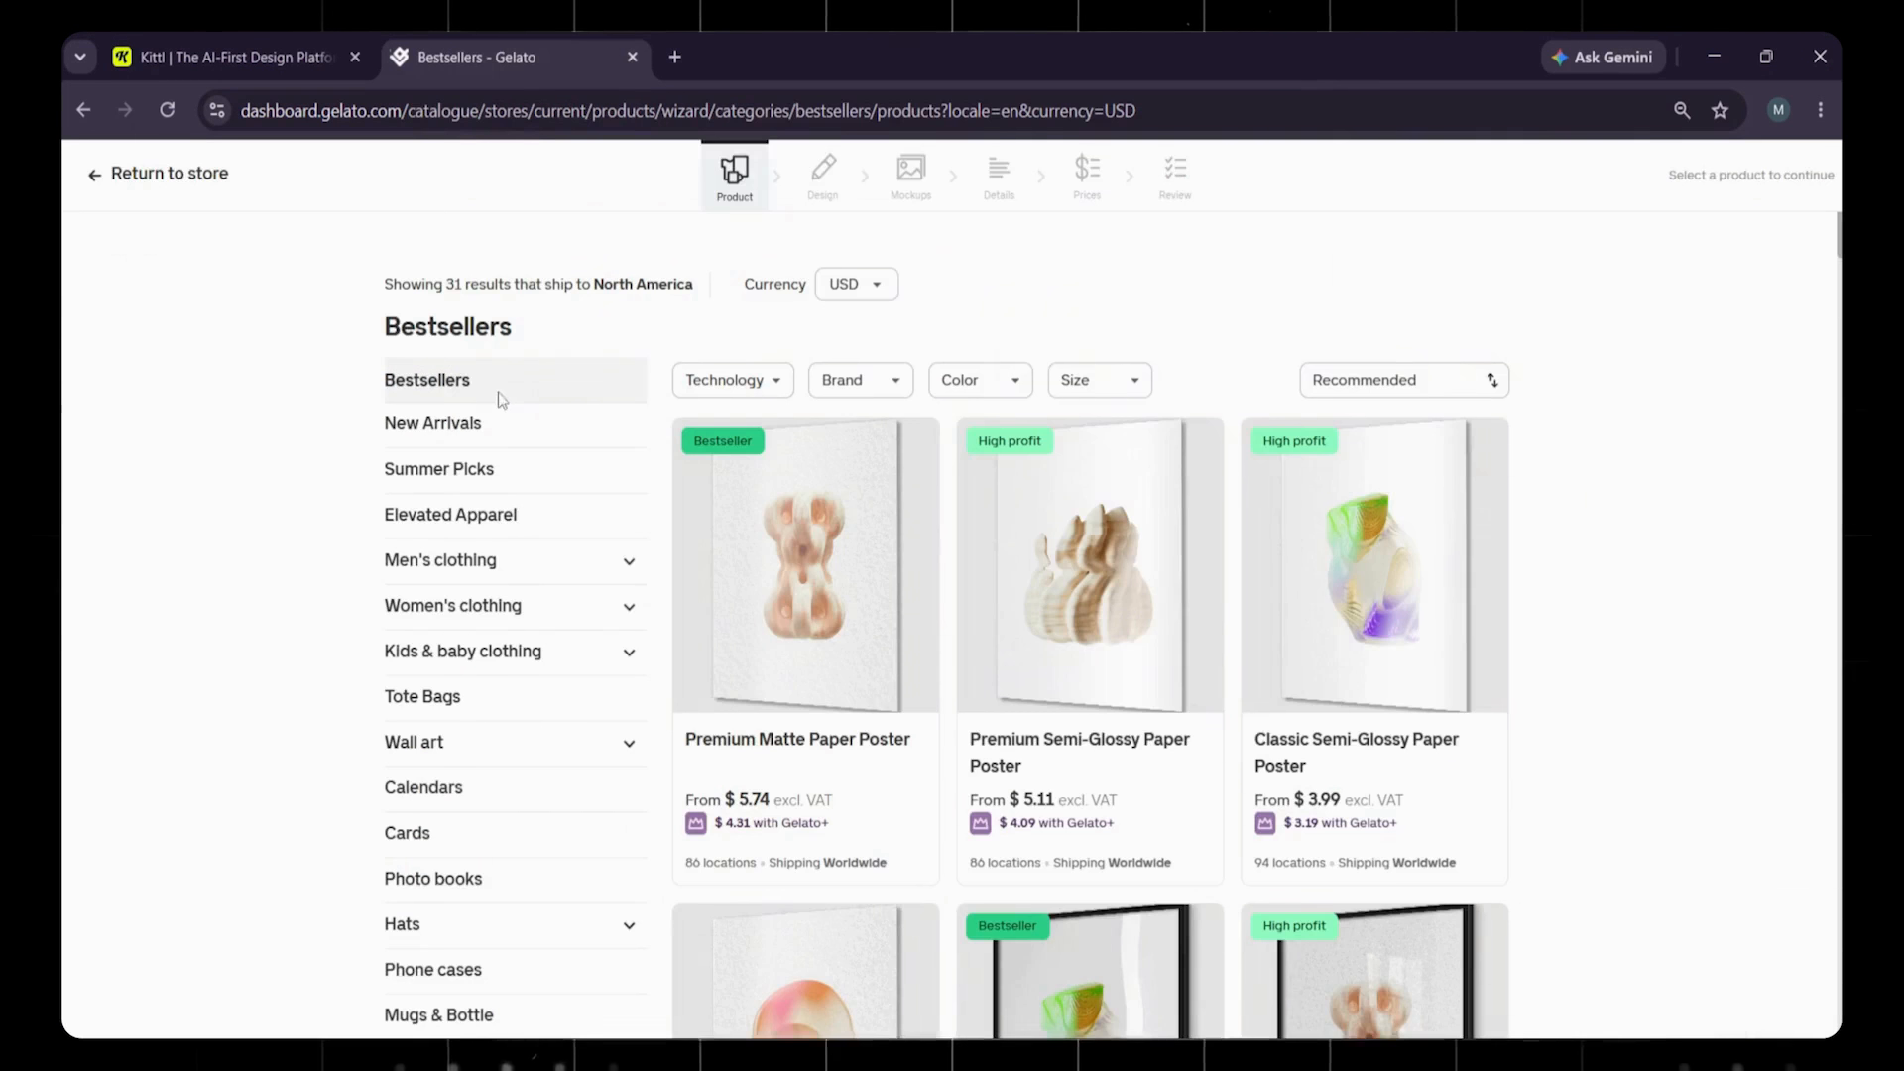
pyautogui.scroll(-10, 817, 511)
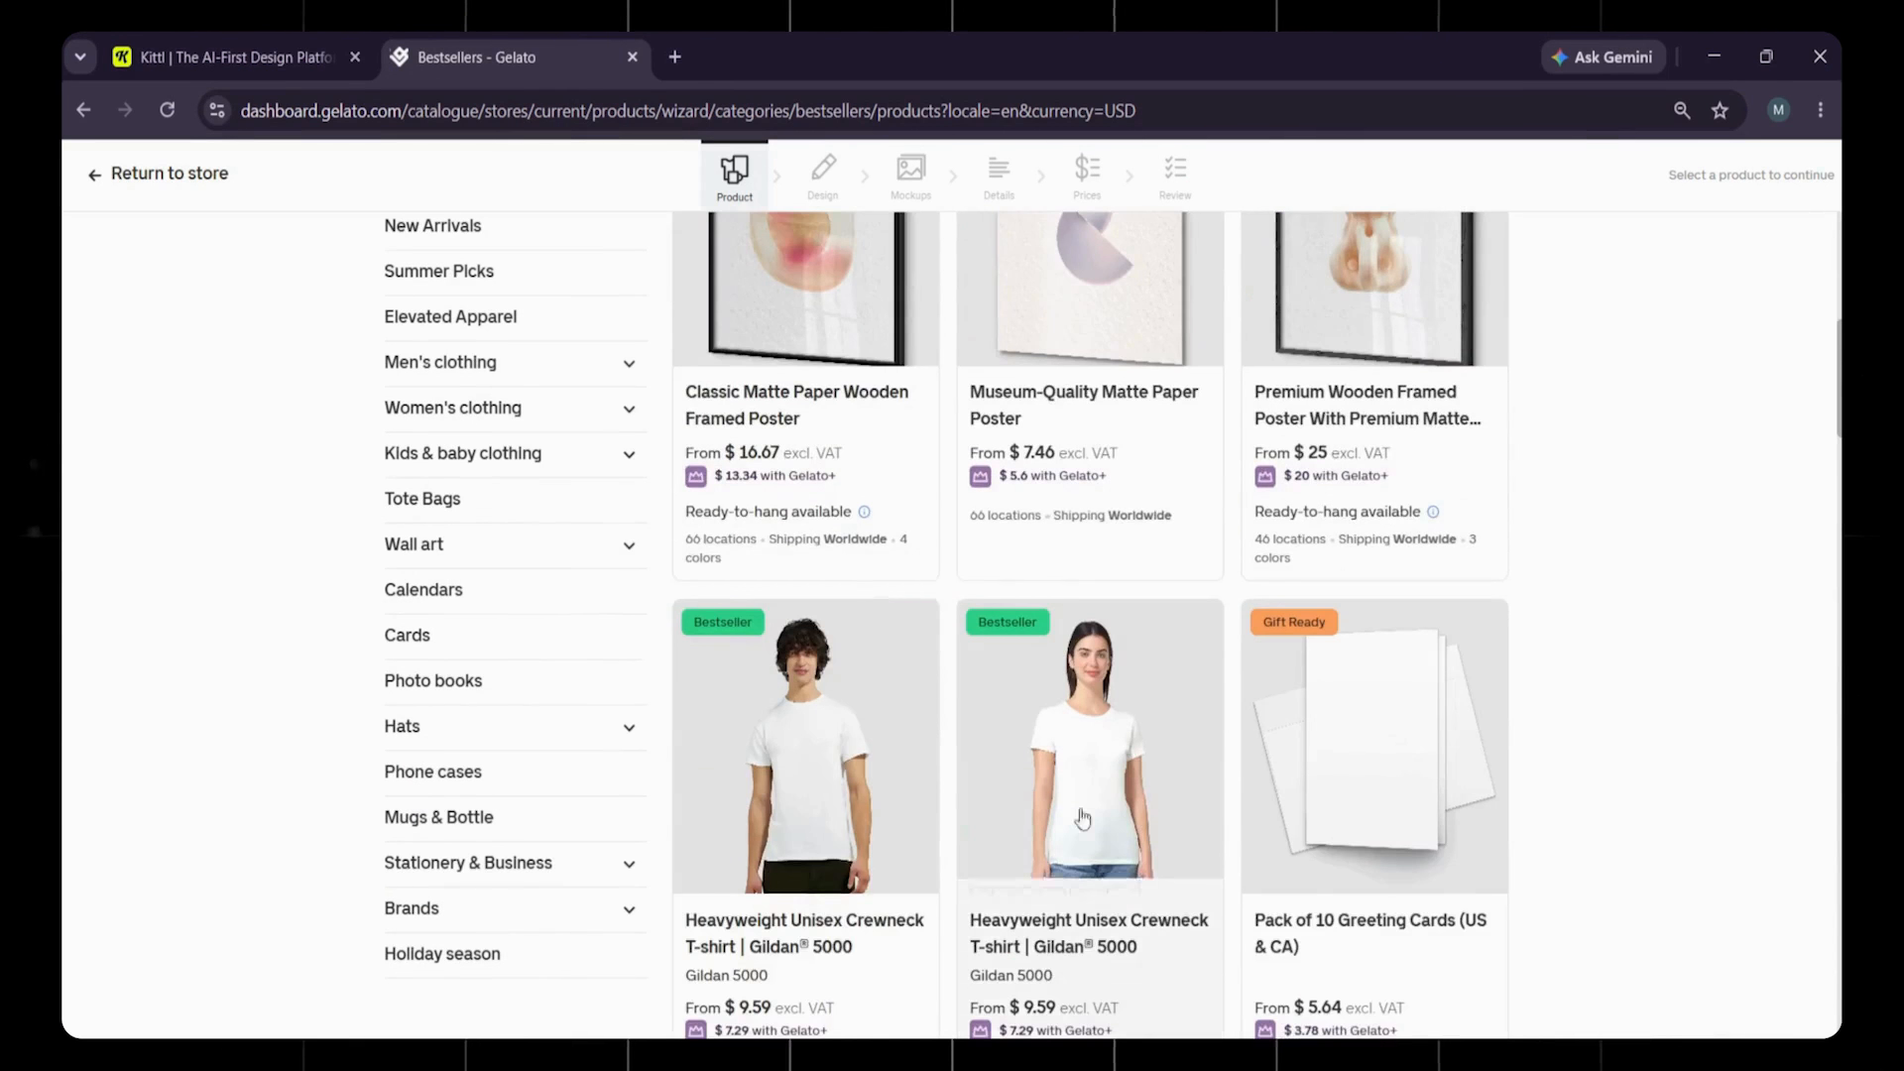
pyautogui.click(1135, 677)
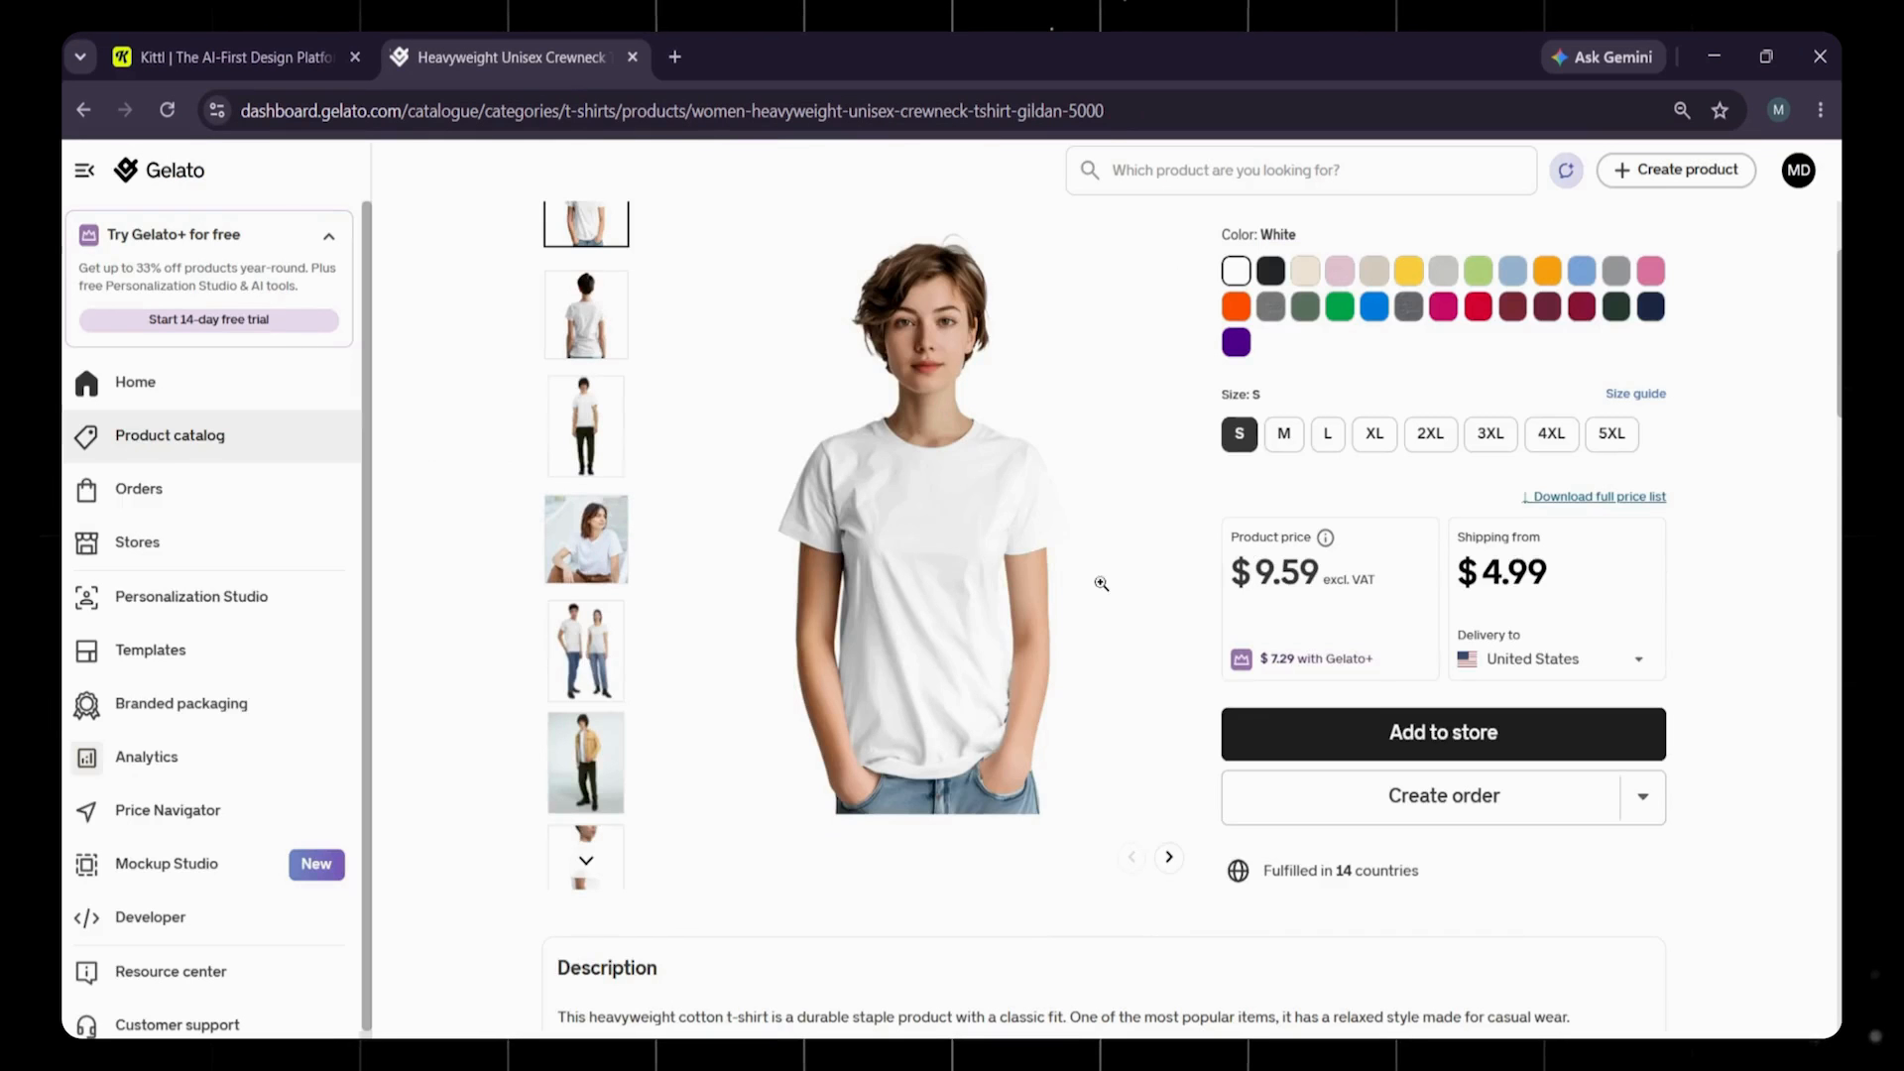
pyautogui.click(1440, 738)
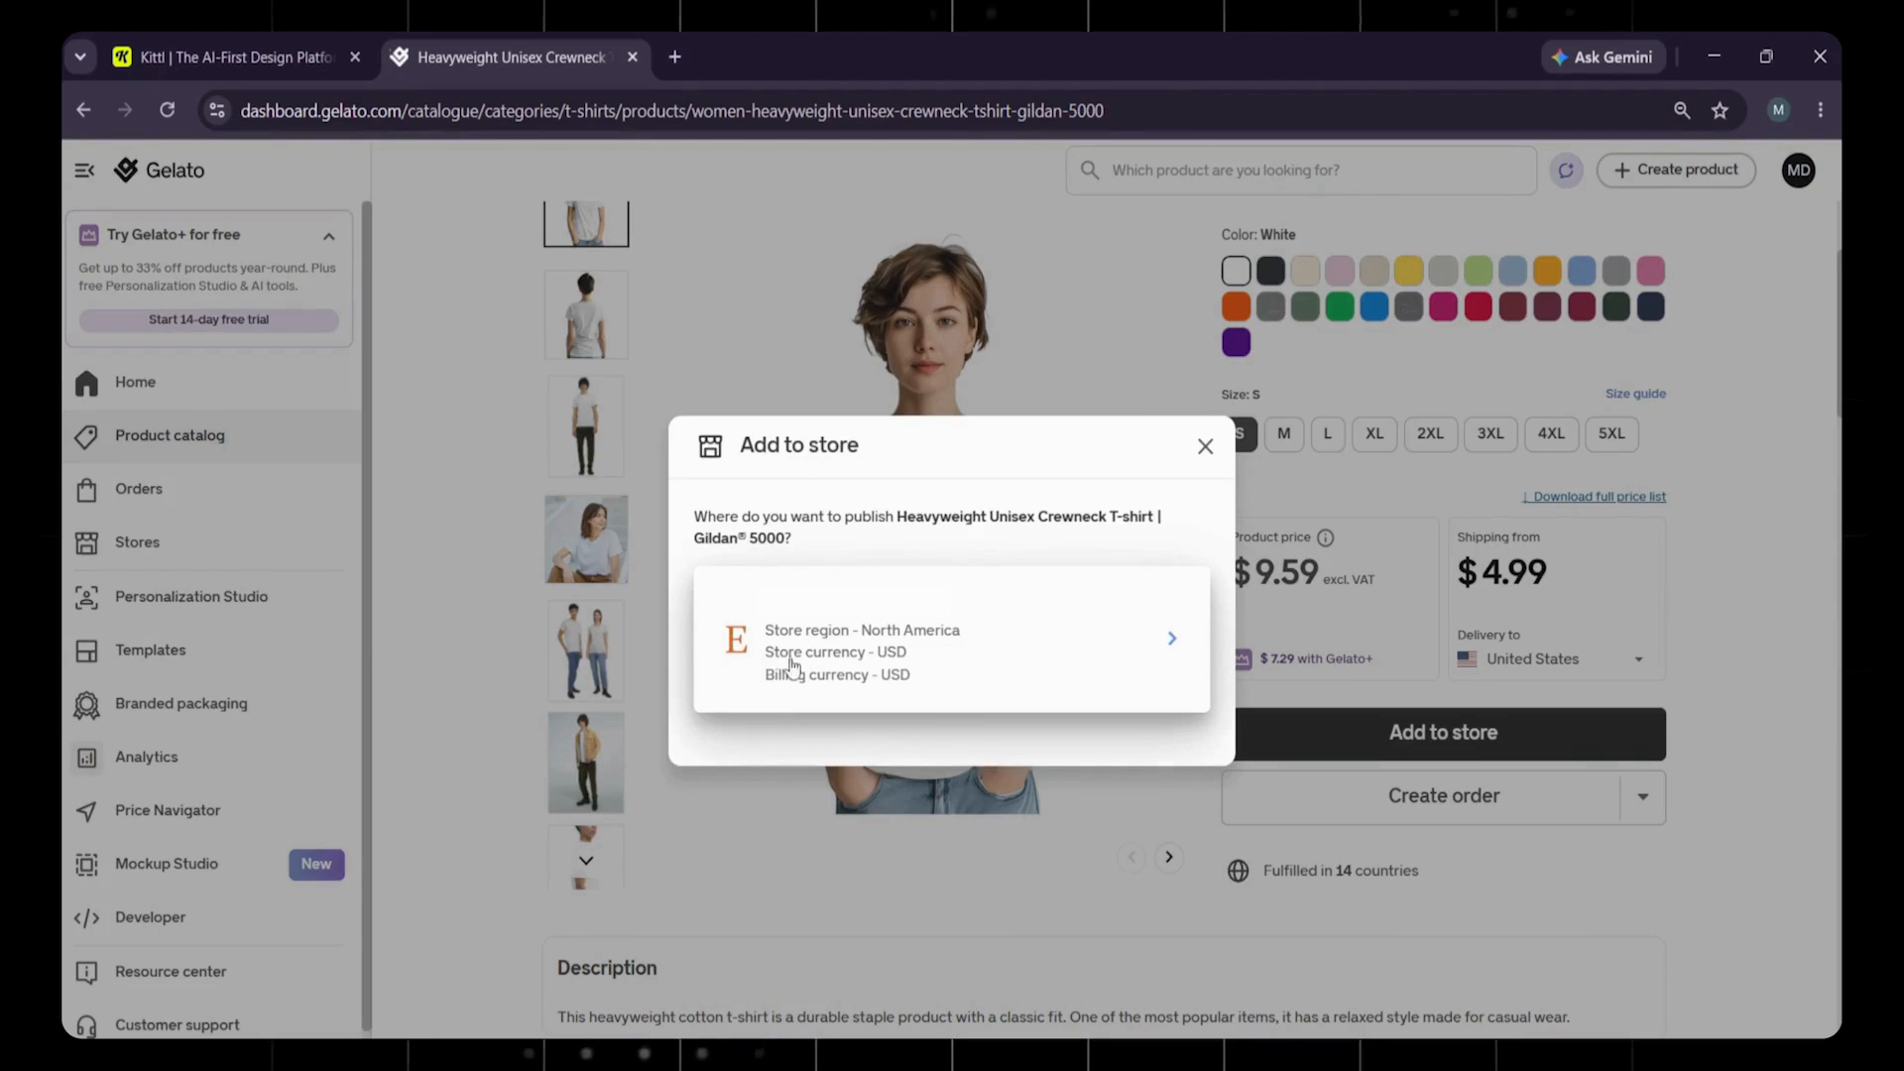
pyautogui.click(842, 681)
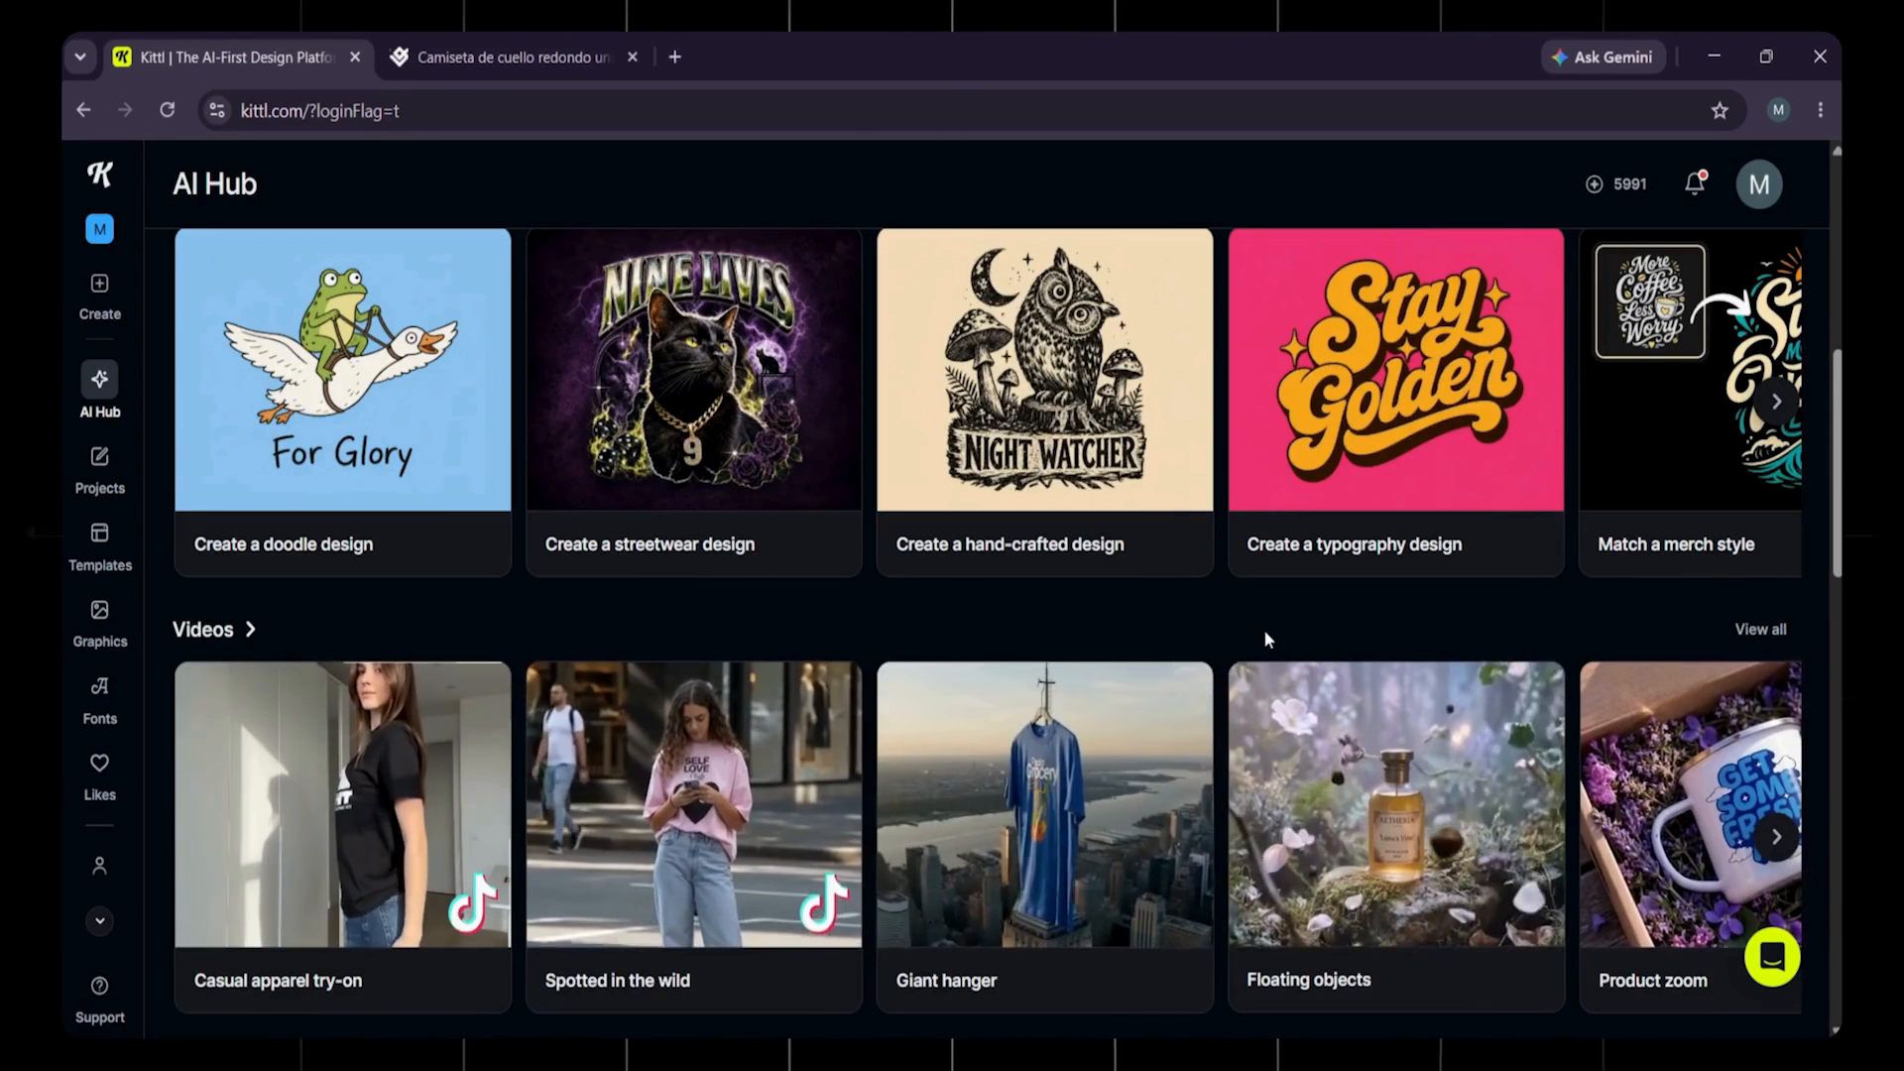
# Switch to Kittl and examine the AI Hub workflows for merchandise, videos, mockups, product visuals, tools and branding.
pyautogui.scroll(-15, 1263, 629)
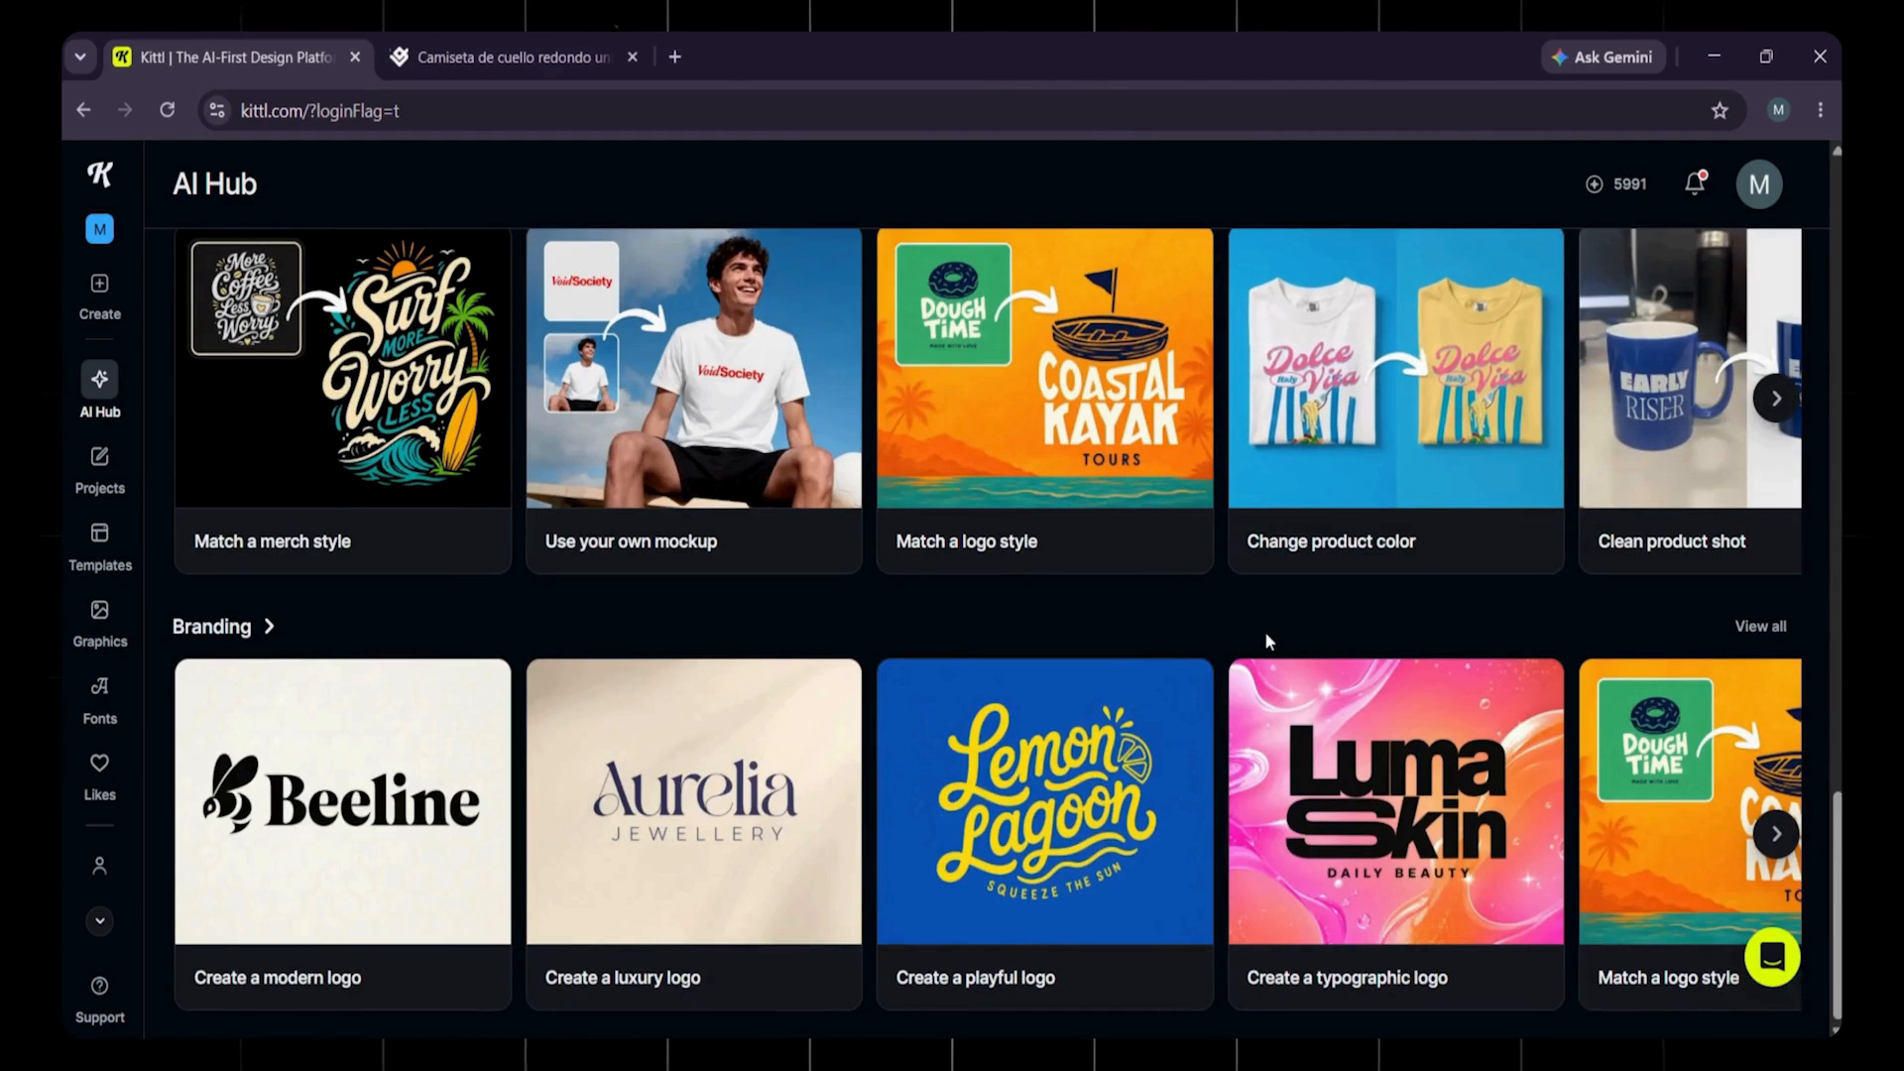
pyautogui.click(1776, 836)
pyautogui.scroll(10, 1780, 849)
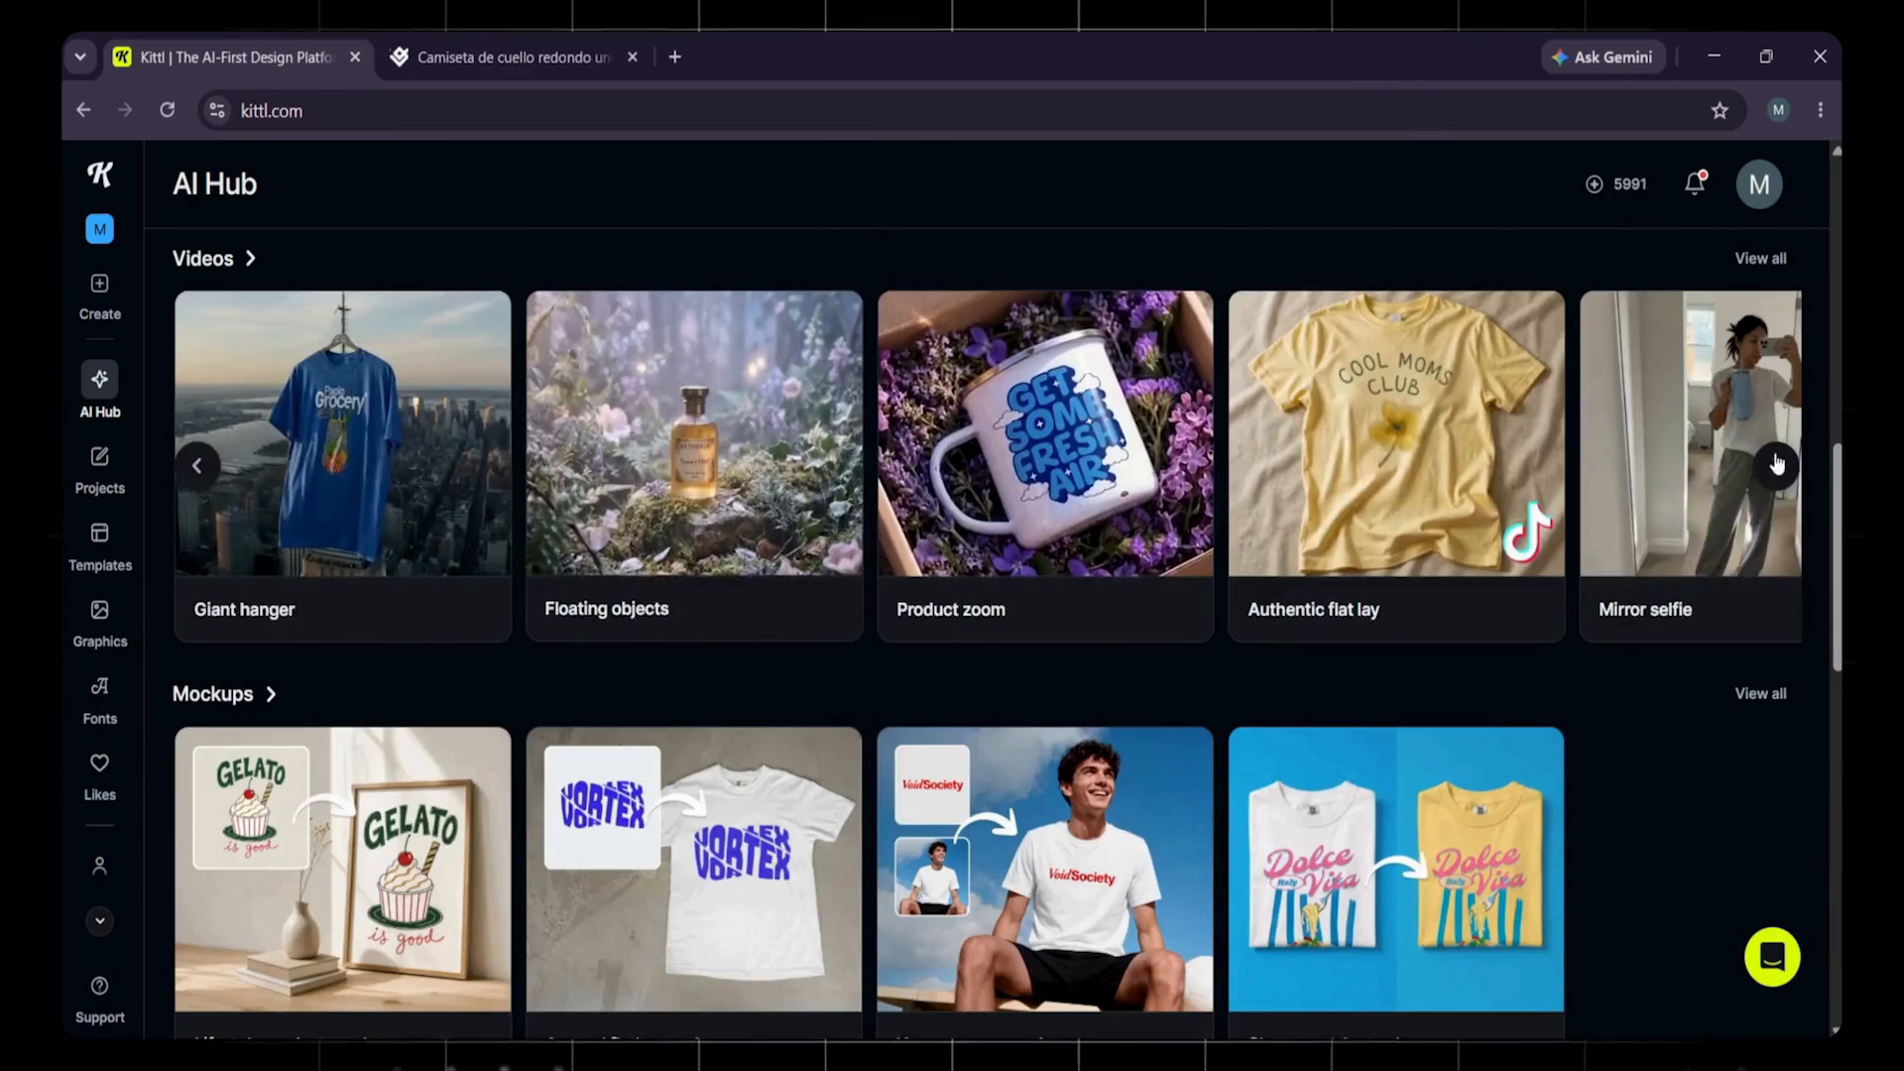
pyautogui.click(1776, 467)
pyautogui.click(1776, 467)
pyautogui.scroll(5, 1780, 475)
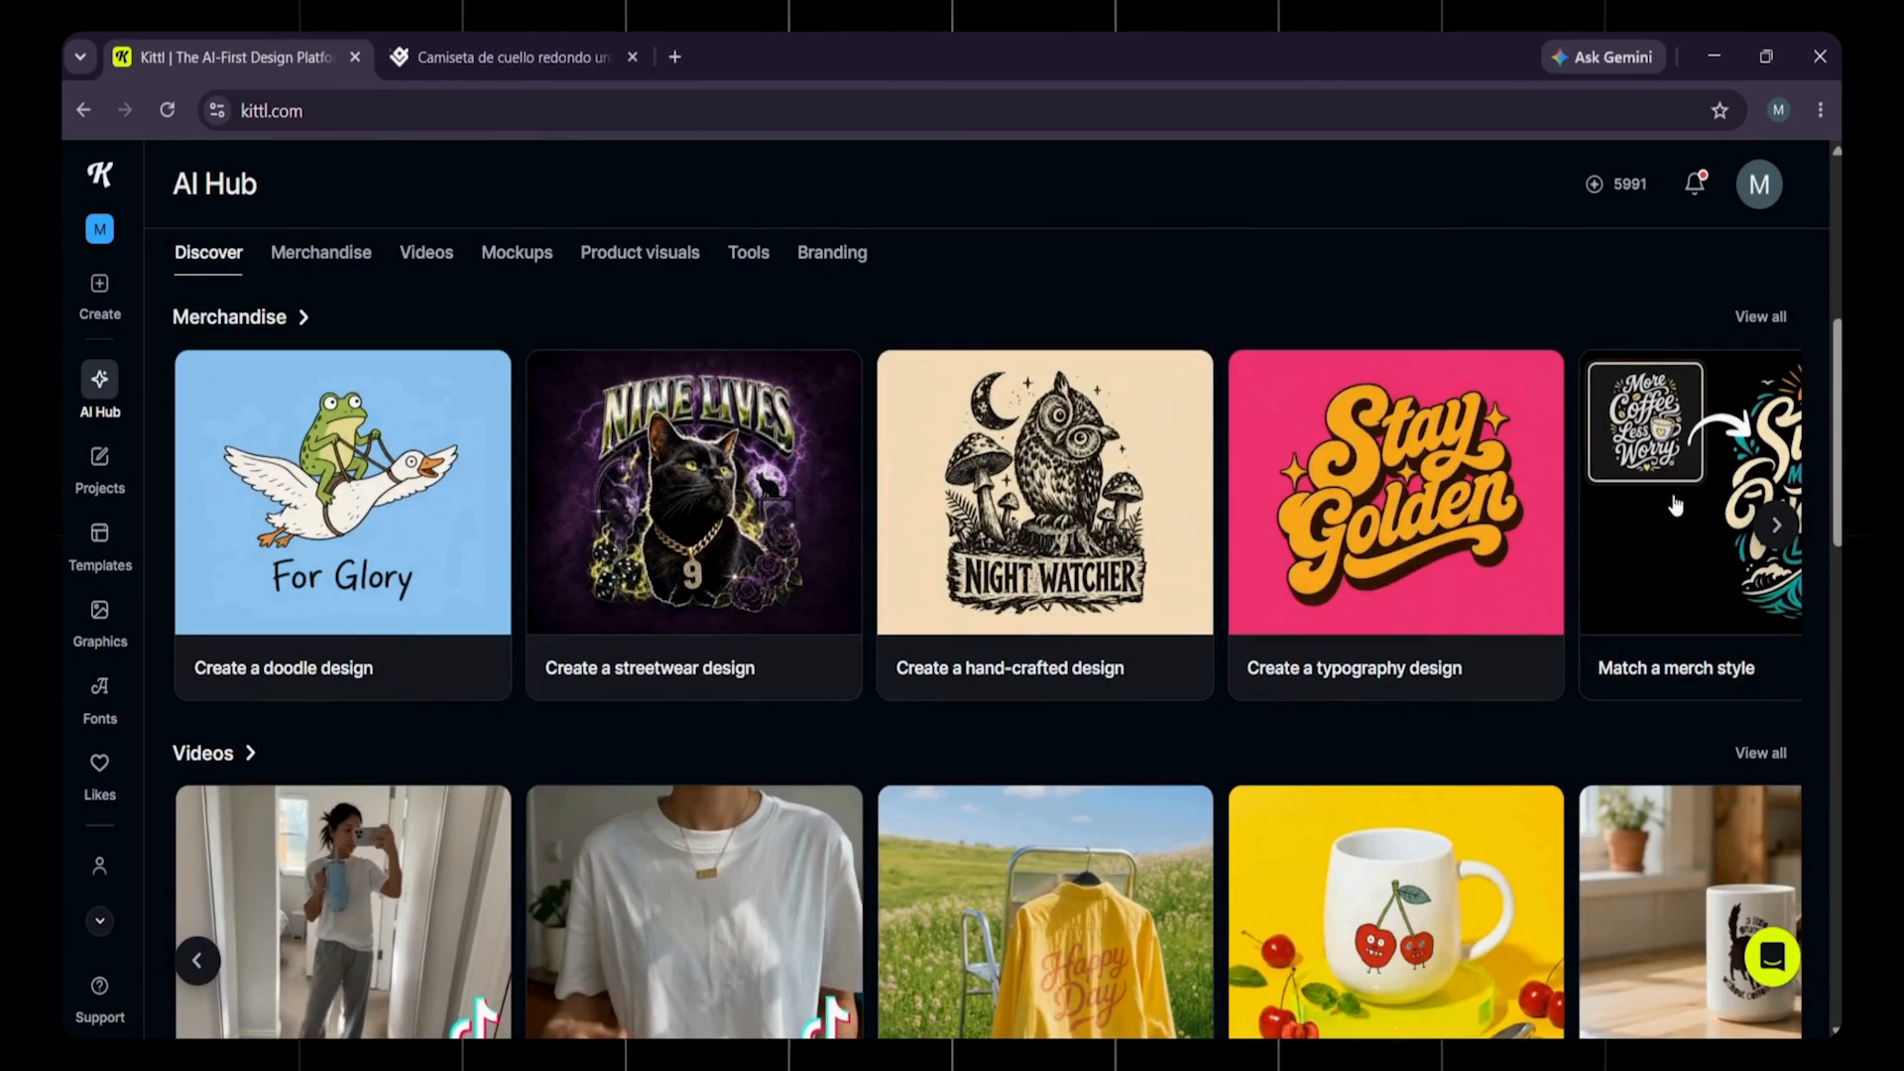
pyautogui.click(1776, 524)
pyautogui.click(1776, 524)
pyautogui.scroll(5, 1376, 616)
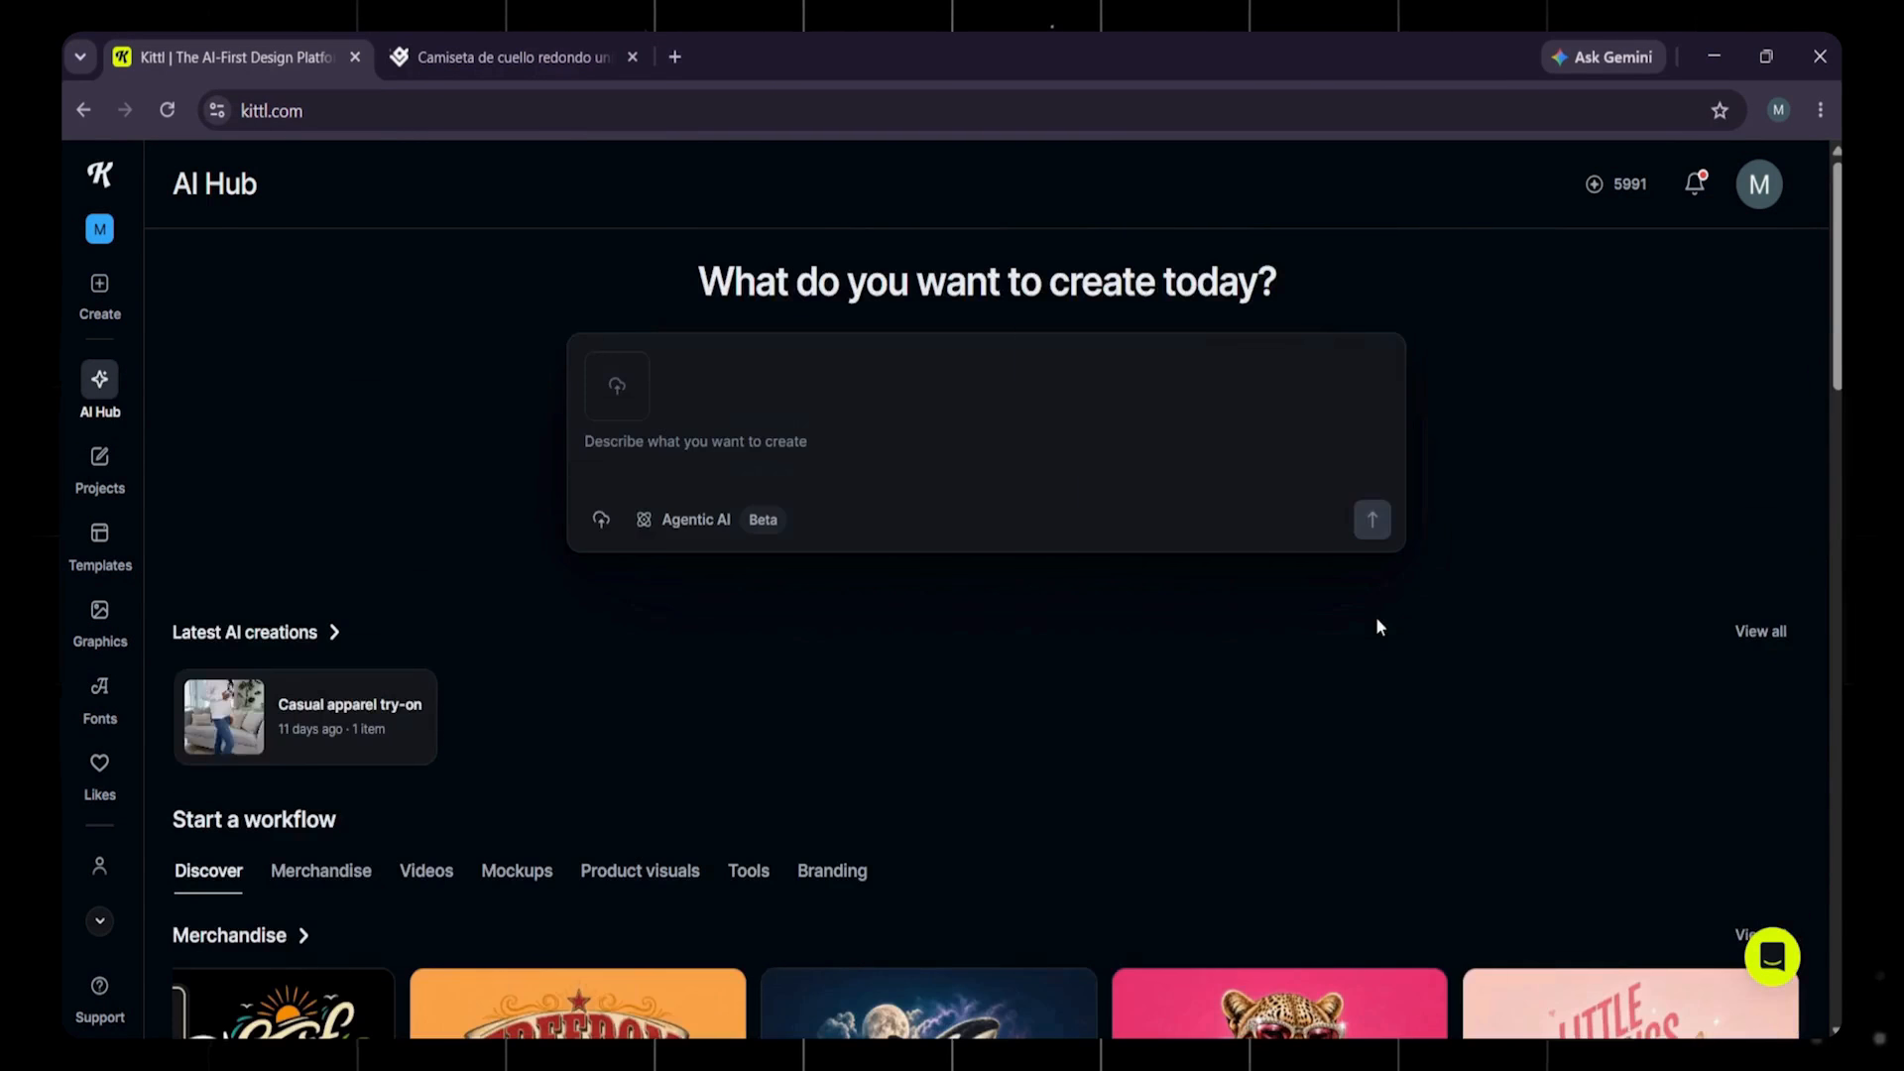
pyautogui.scroll(-10, 1378, 624)
pyautogui.scroll(-5, 1599, 719)
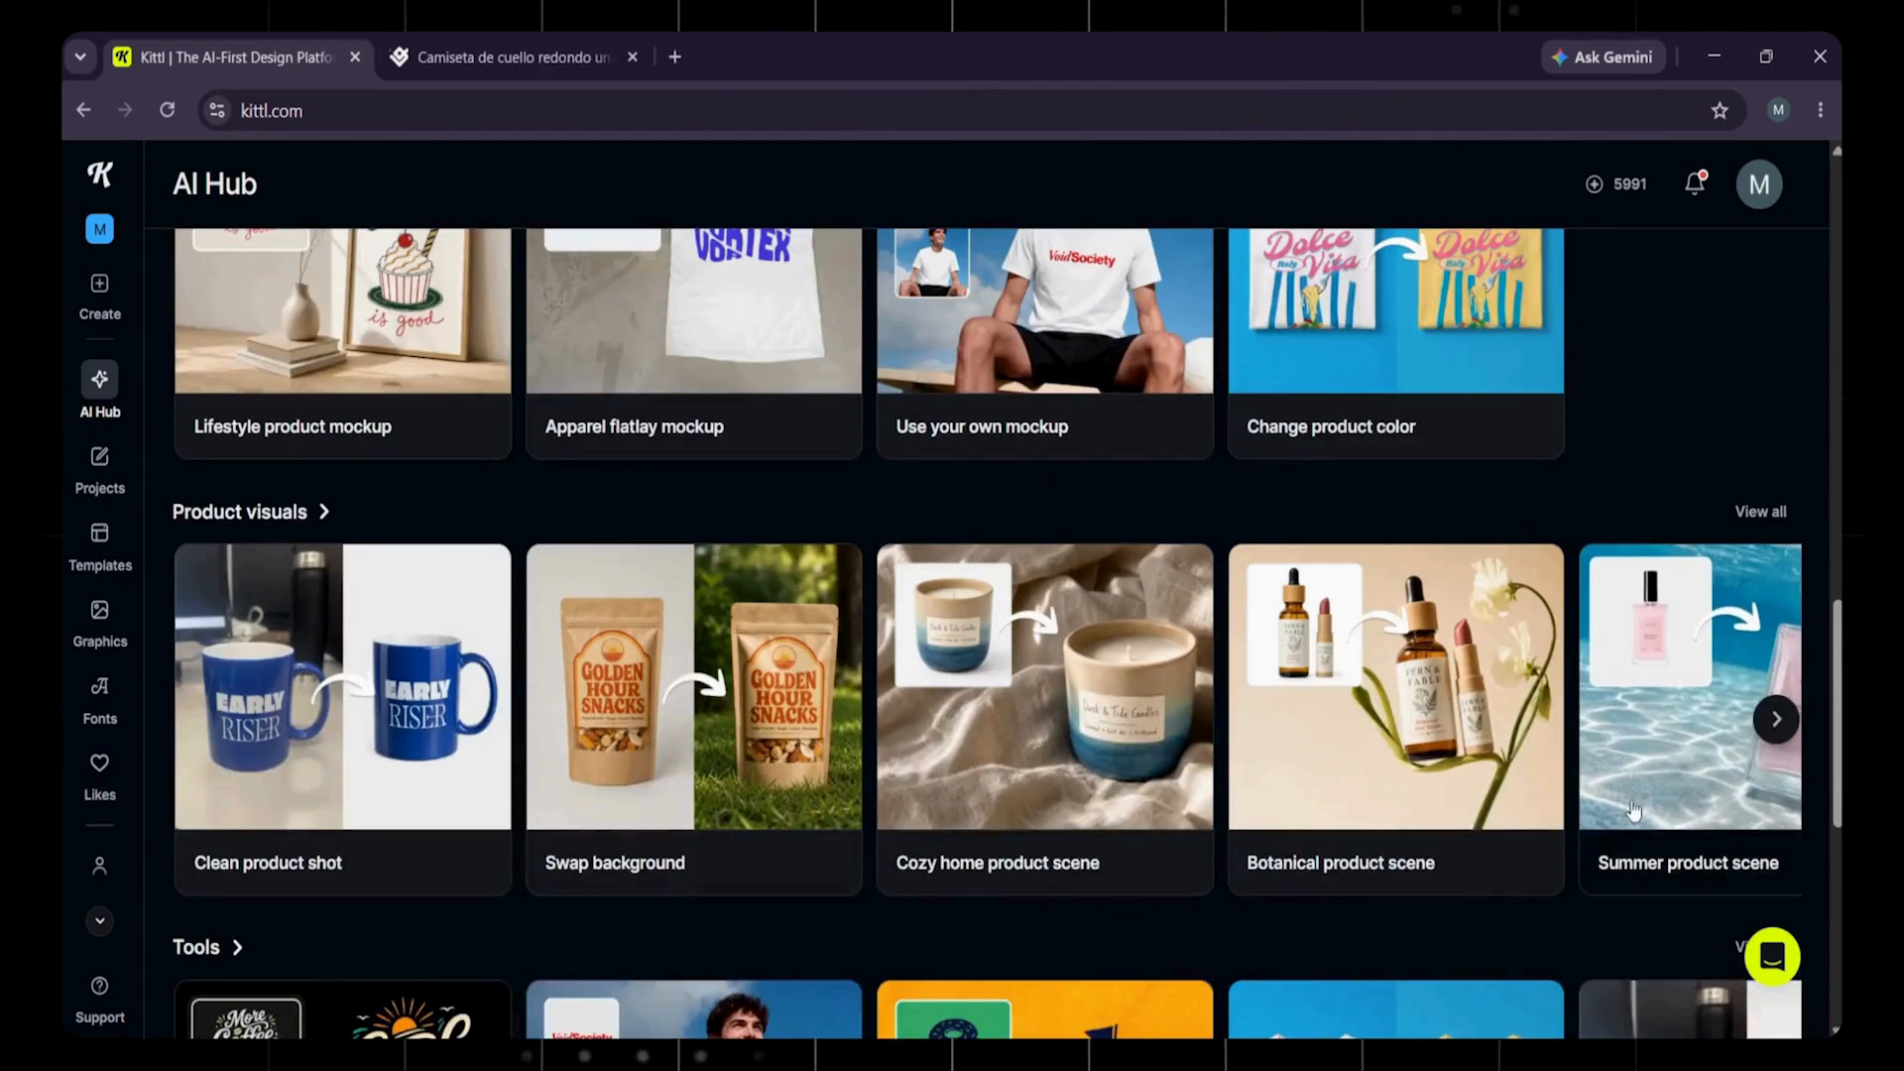
pyautogui.scroll(5, 1616, 734)
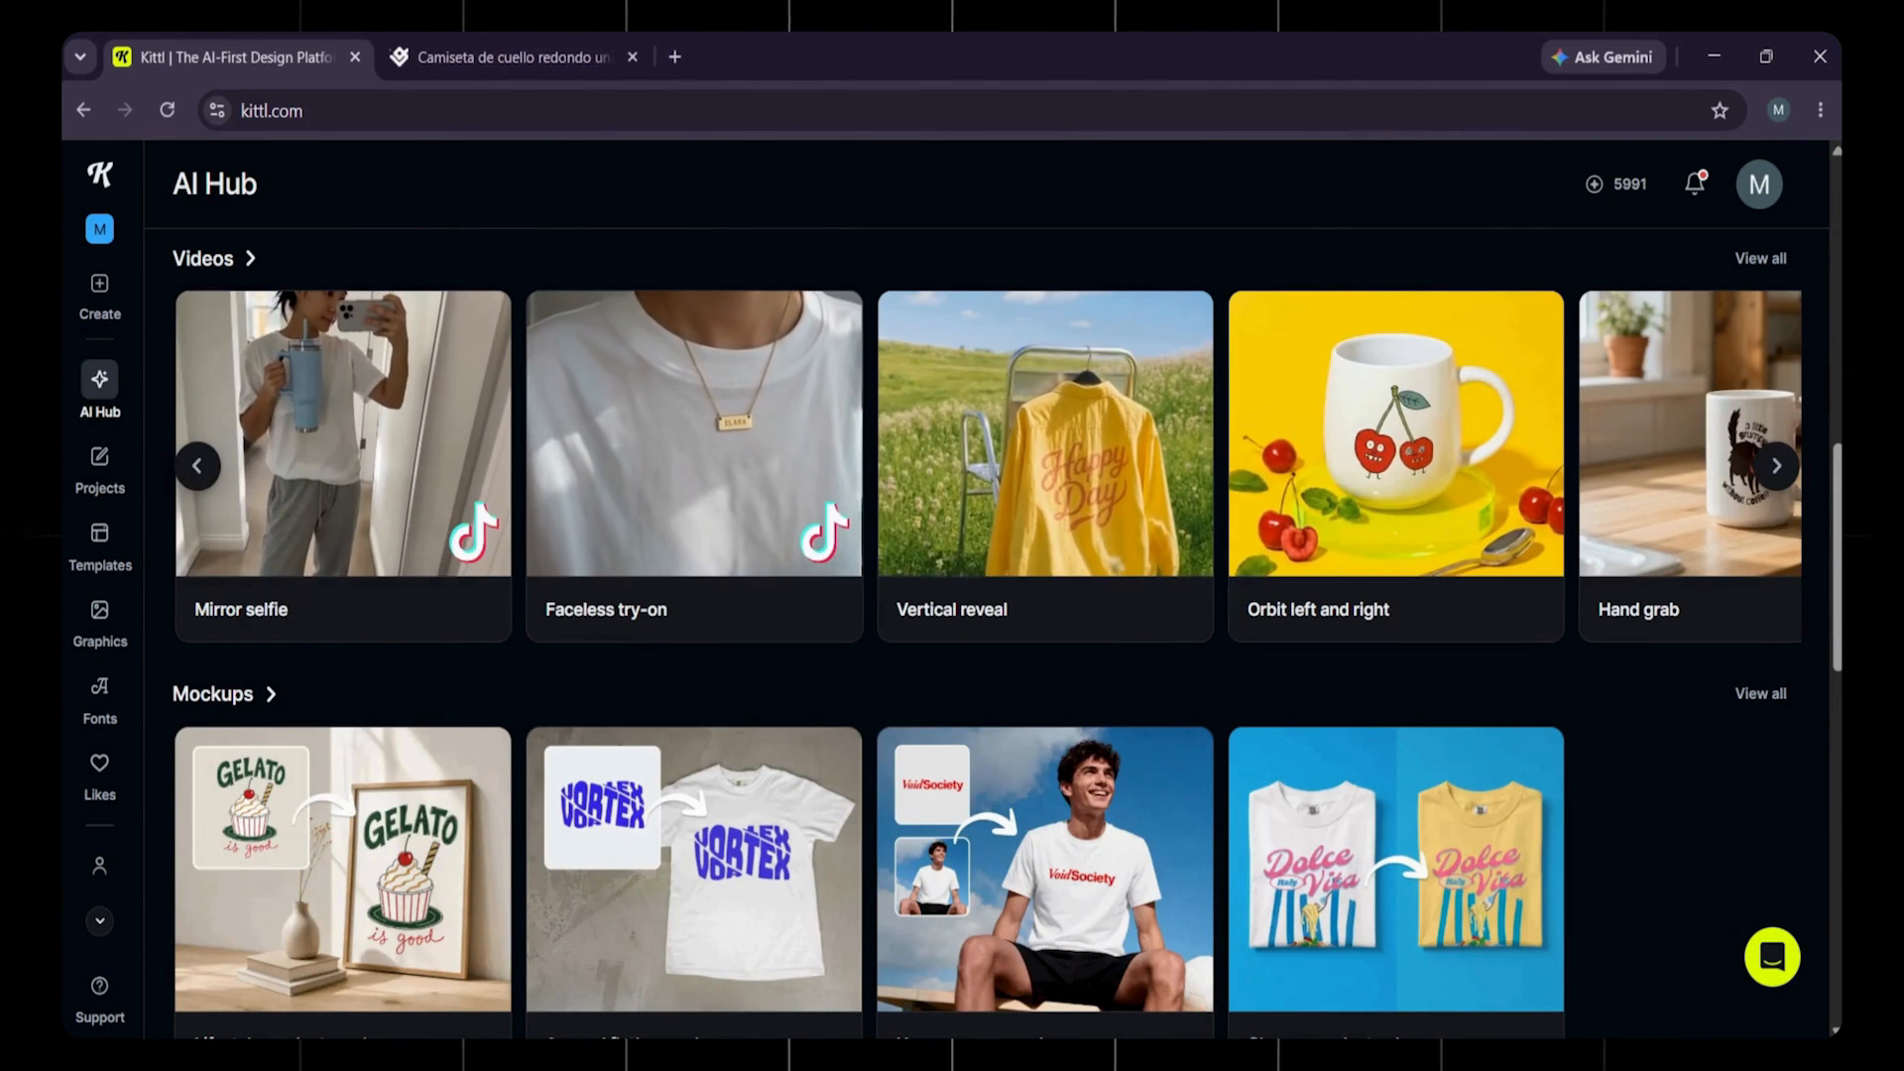
pyautogui.scroll(-5, 987, 634)
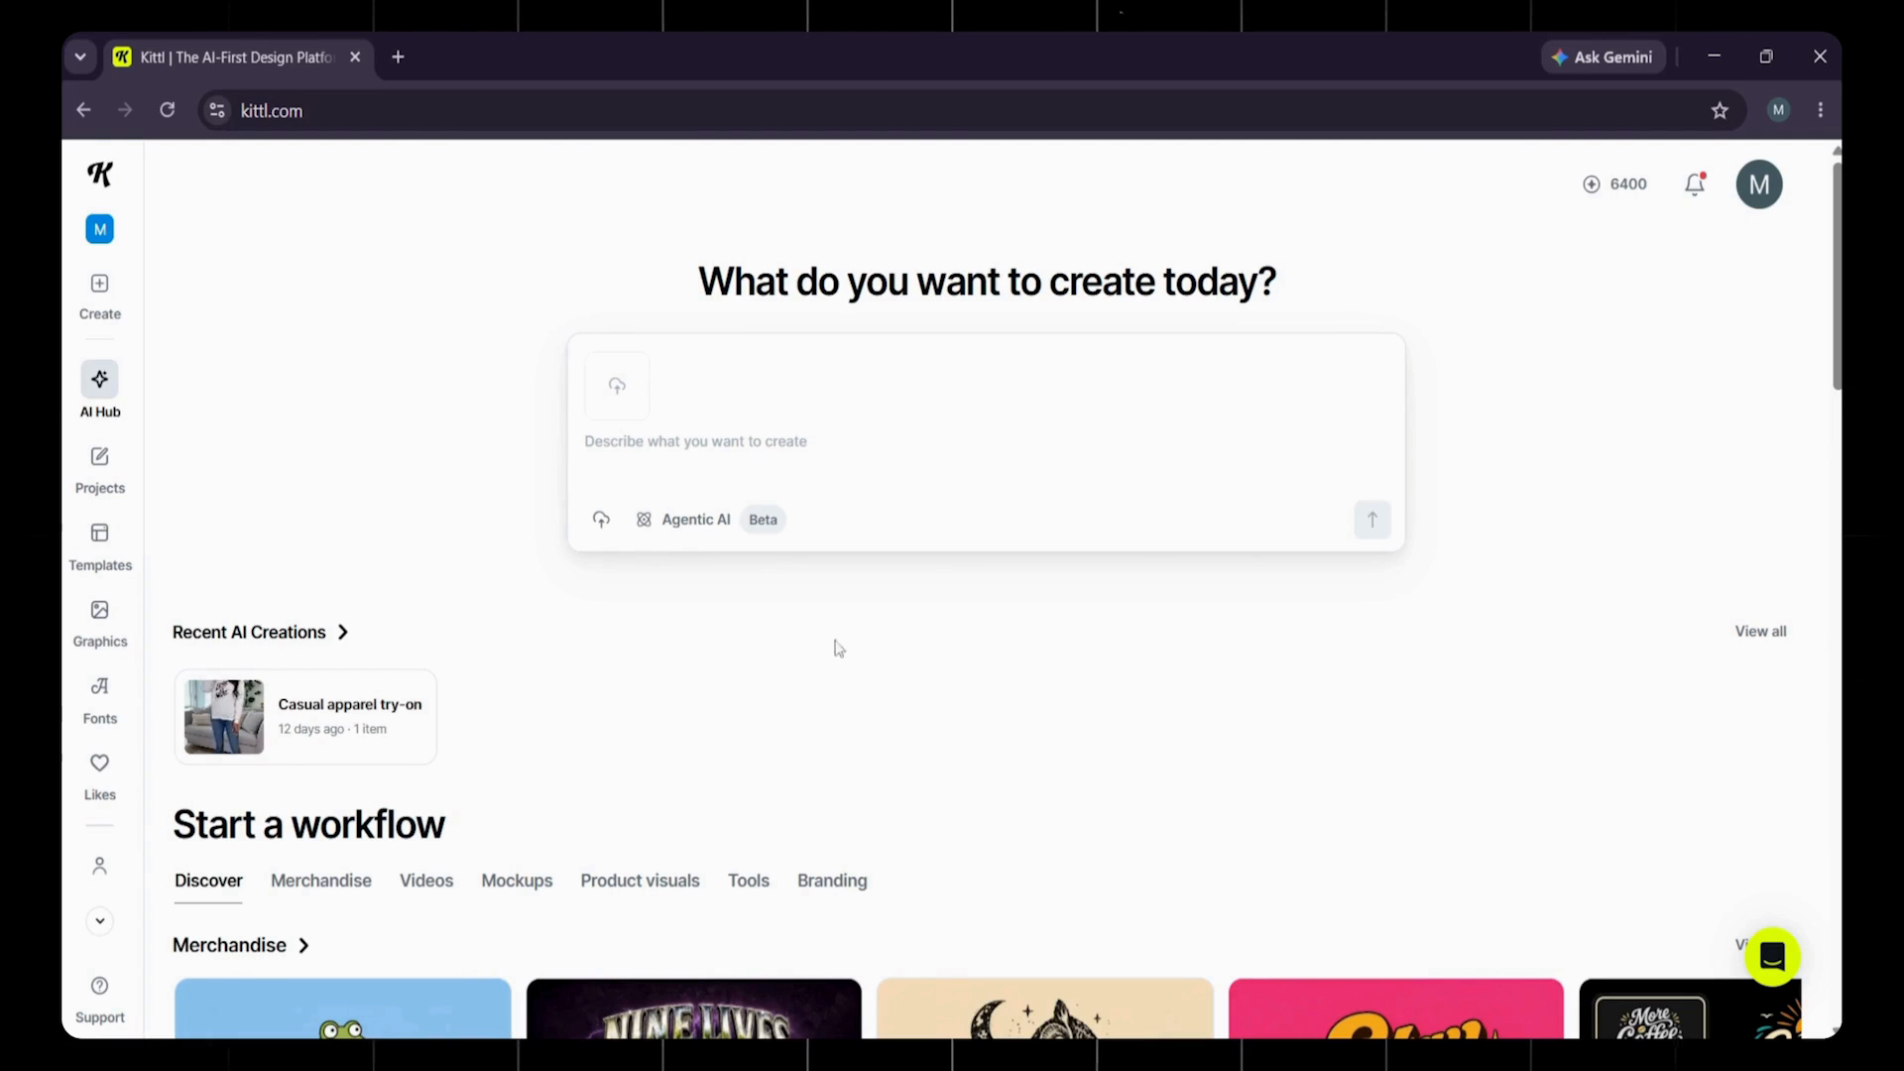
# Start a new project and enter the Agentic AI prompt "Create a T-shirt design with Y2K style.".
pyautogui.click(99, 289)
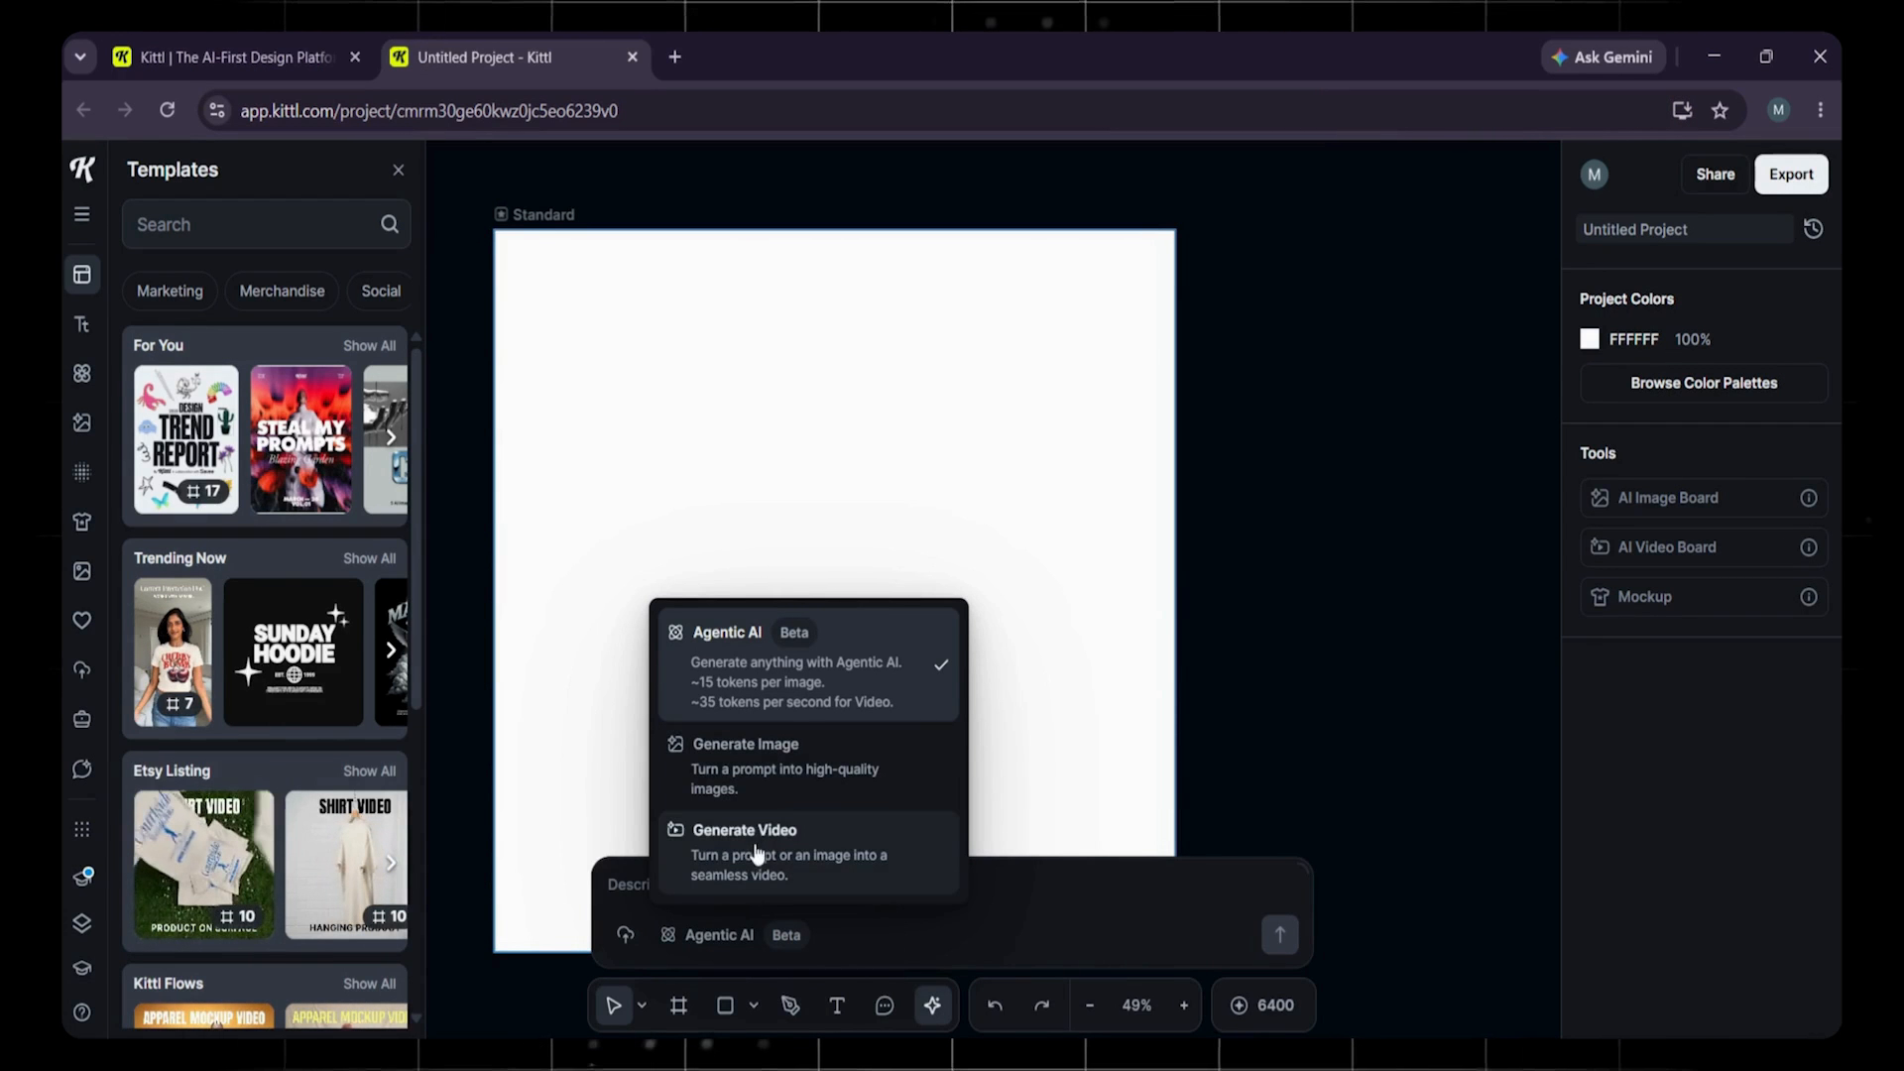
pyautogui.click(991, 902)
pyautogui.write('Create a T-shirt design with Y2K style.')
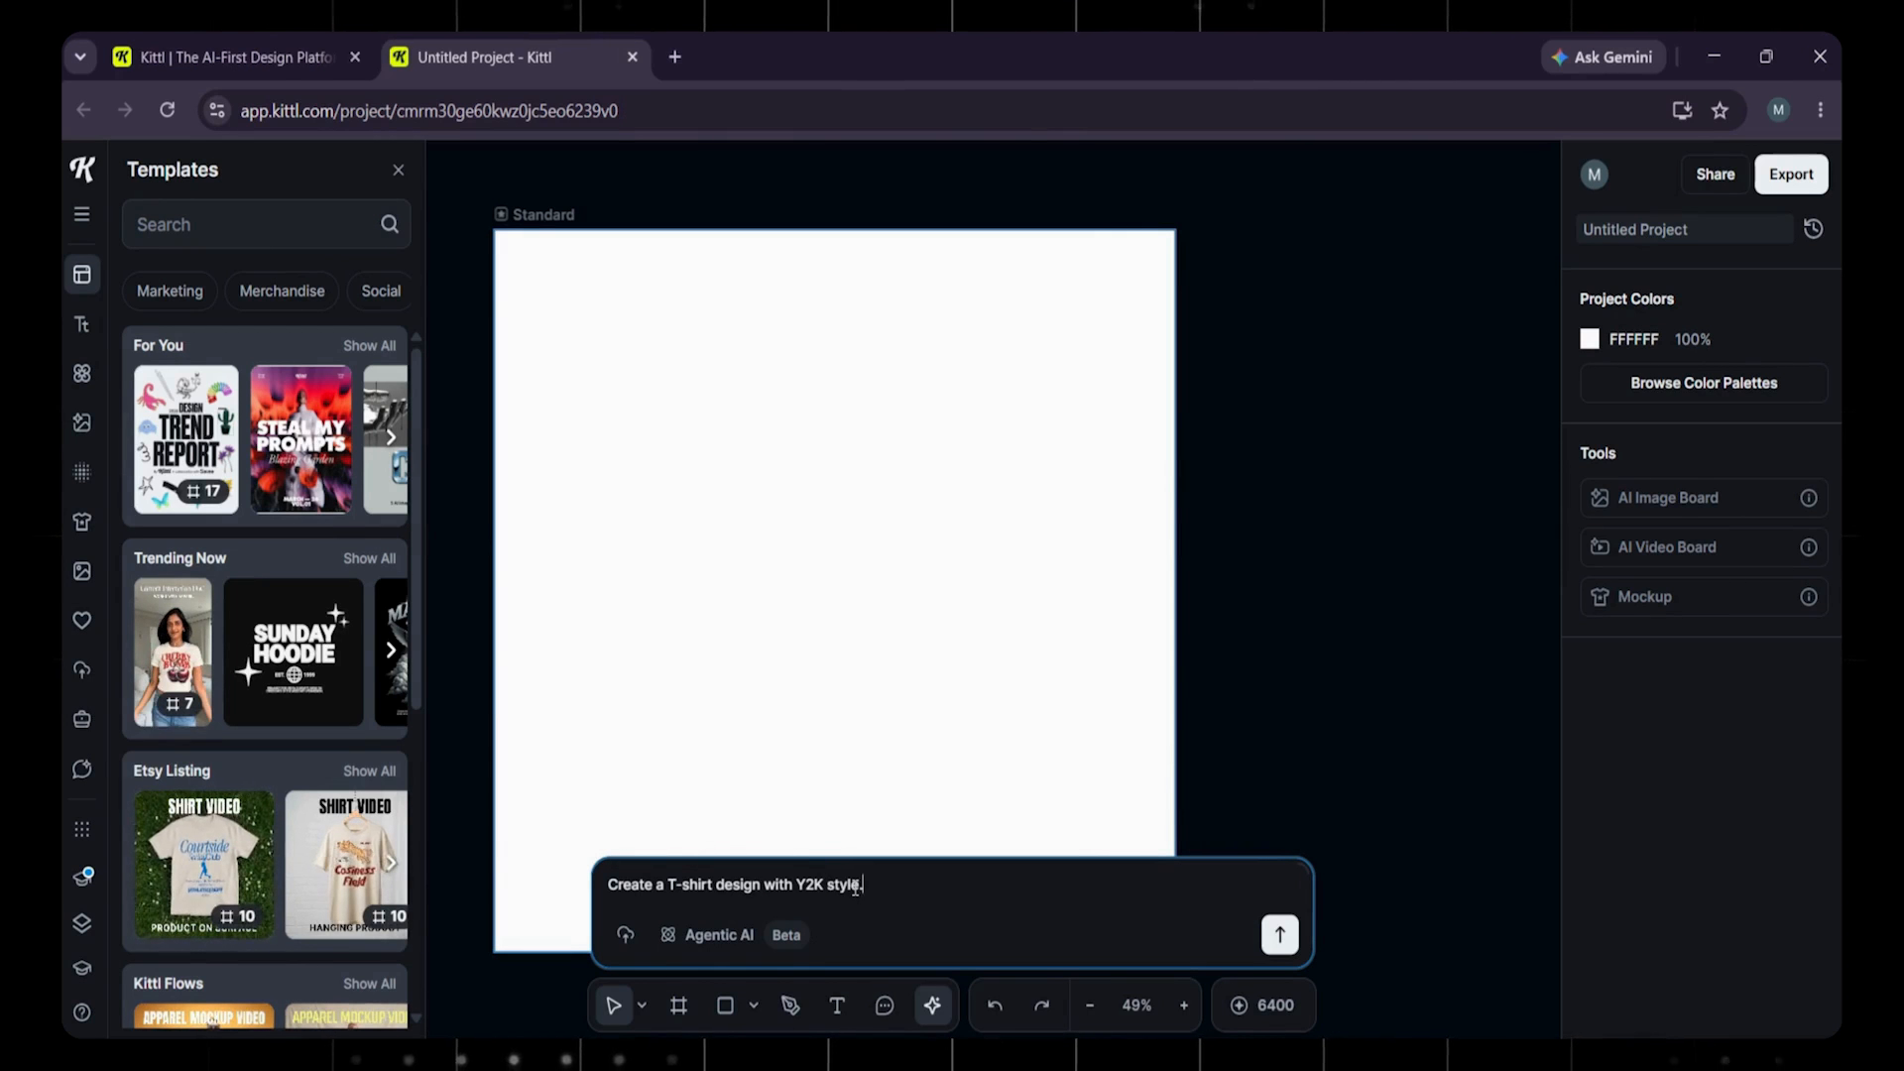
pyautogui.click(712, 934)
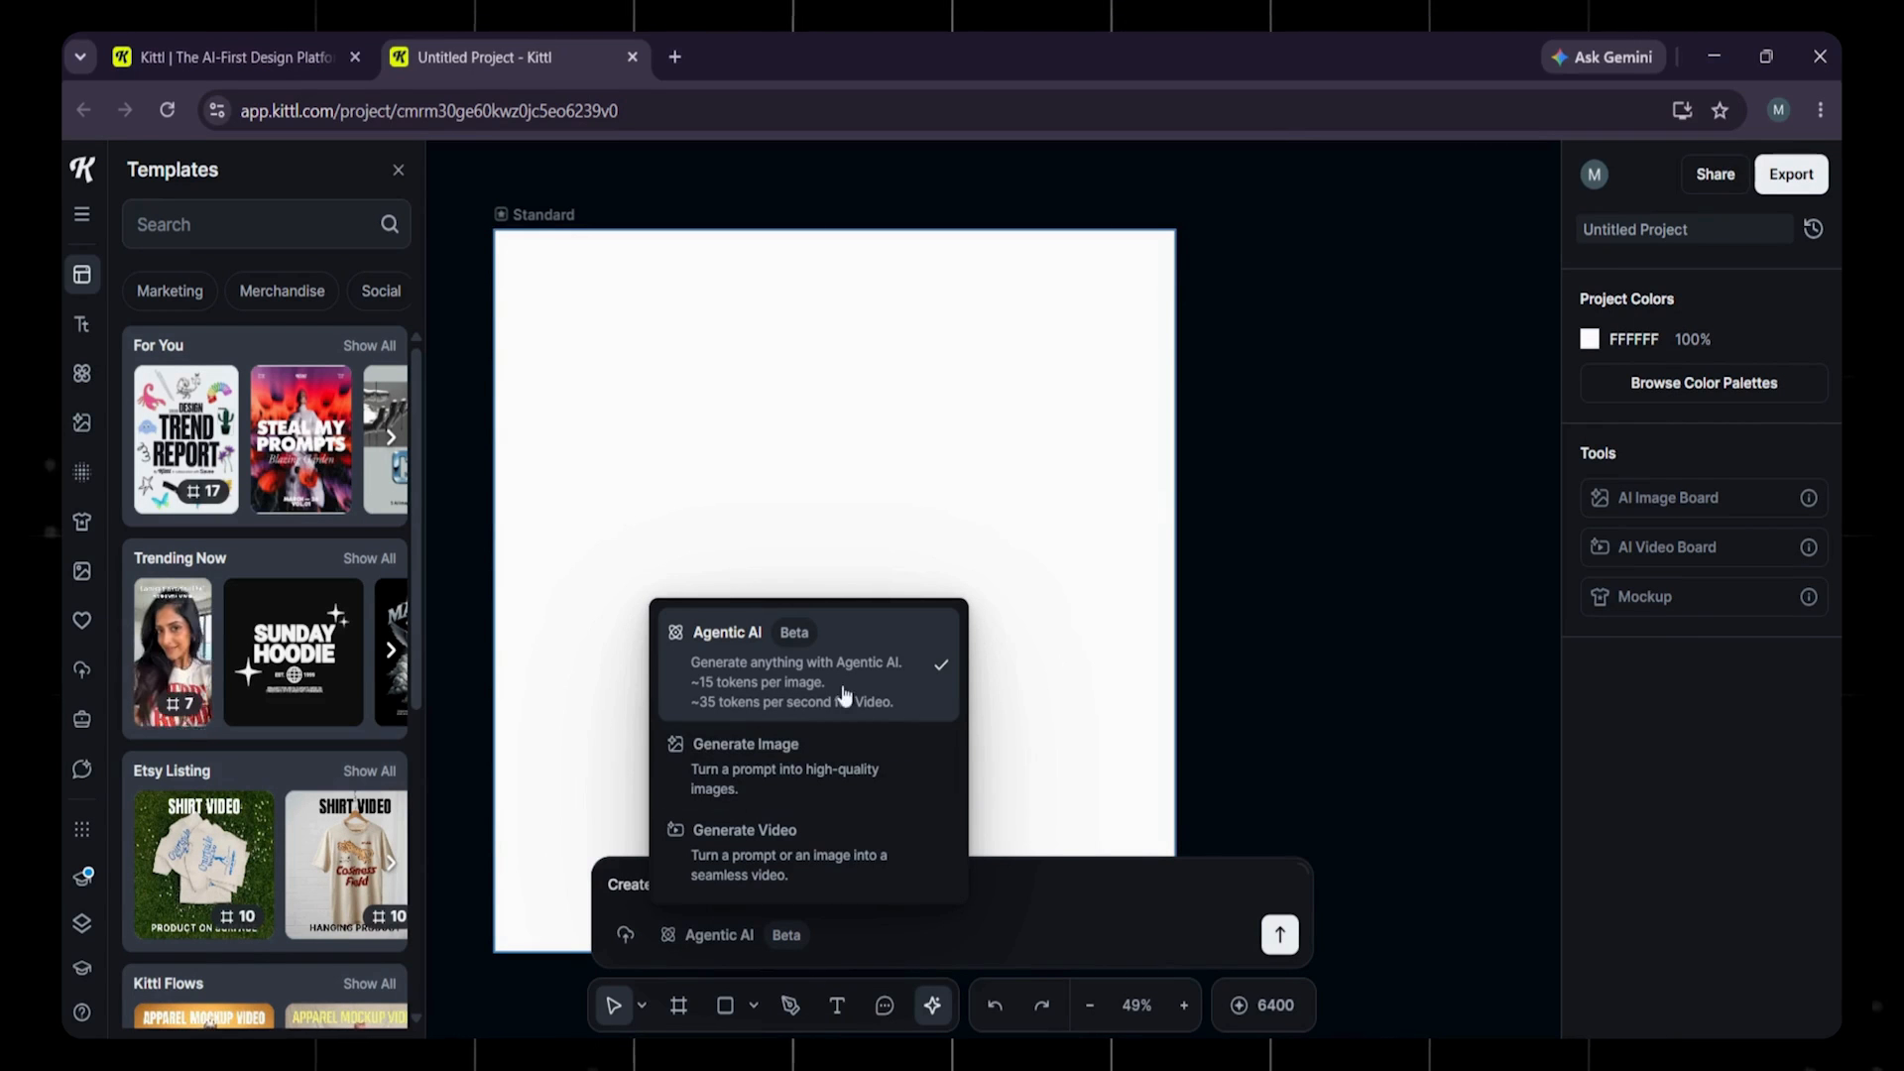
pyautogui.click(1001, 889)
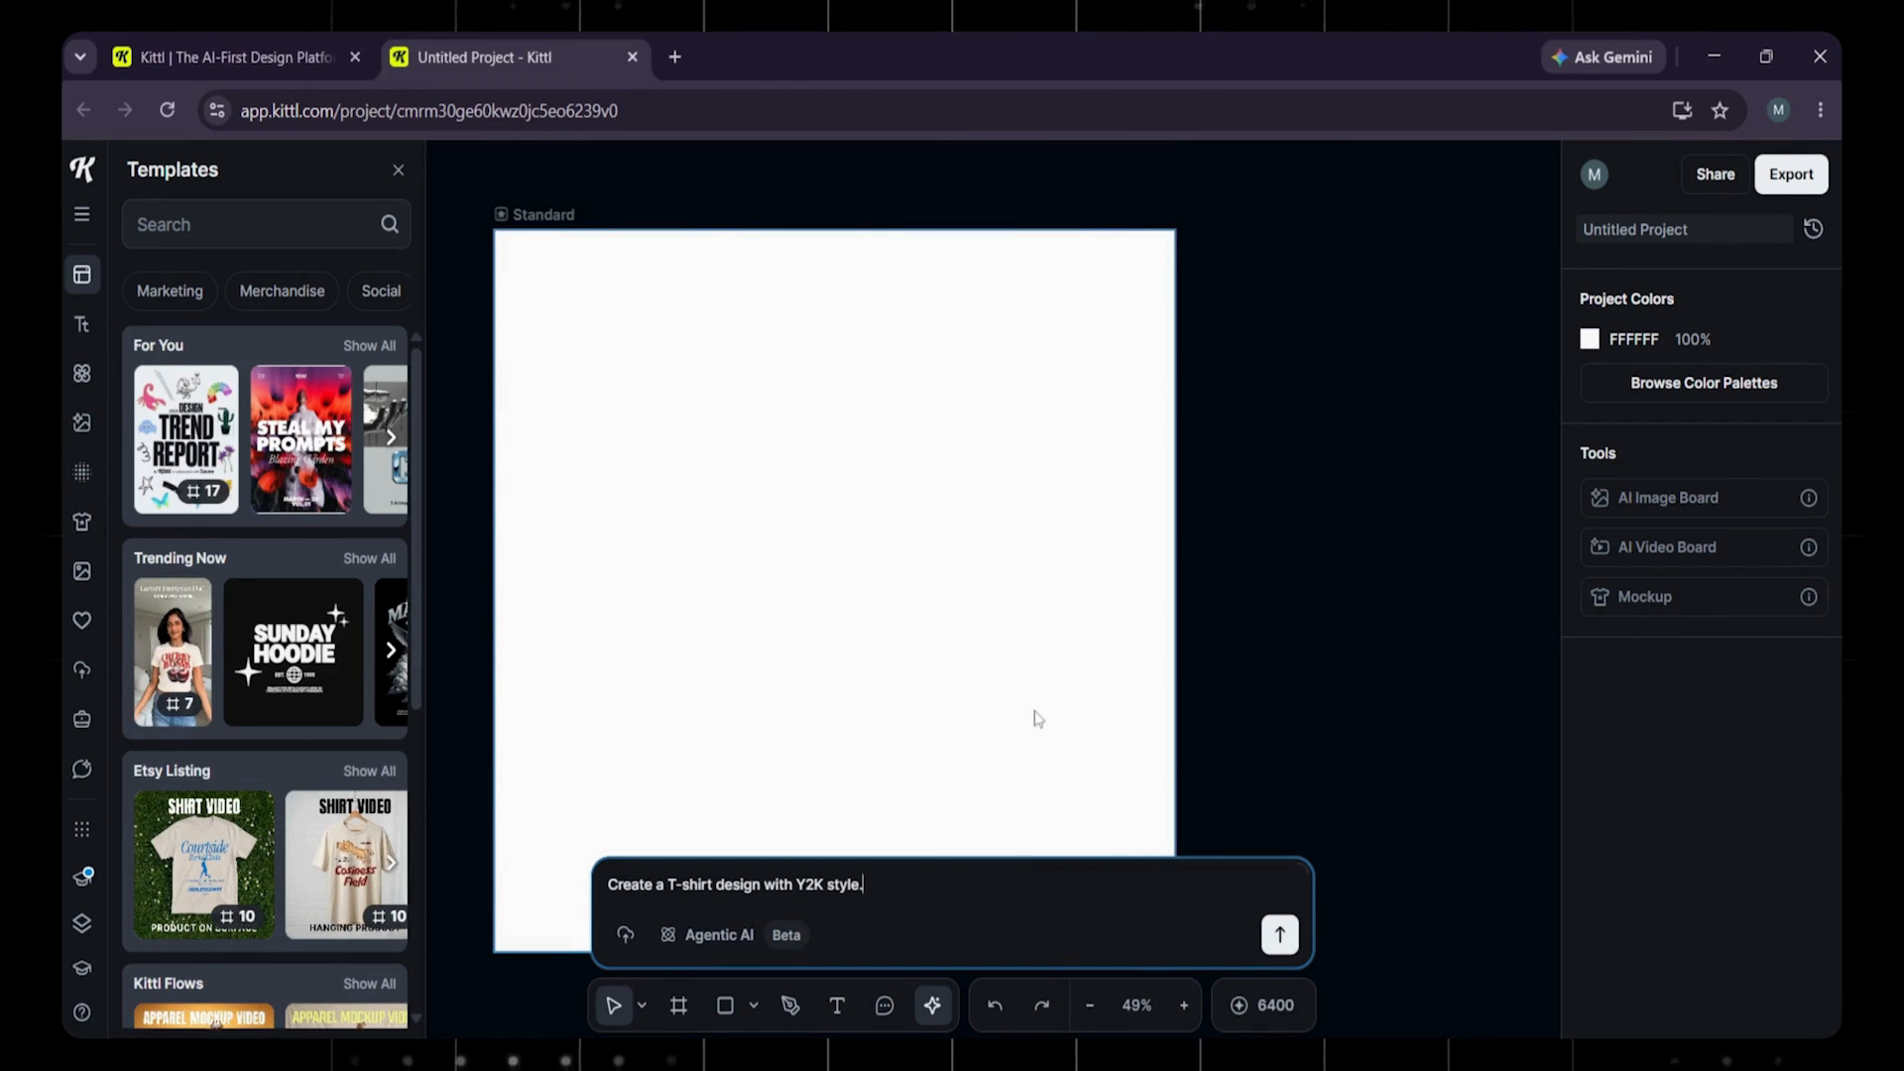
# Check the reference image upload dialog, close it without choosing an image, and generate the T-shirt design from the prompt.
pyautogui.scroll(-4, 1033, 679)
pyautogui.scroll(4, 1033, 679)
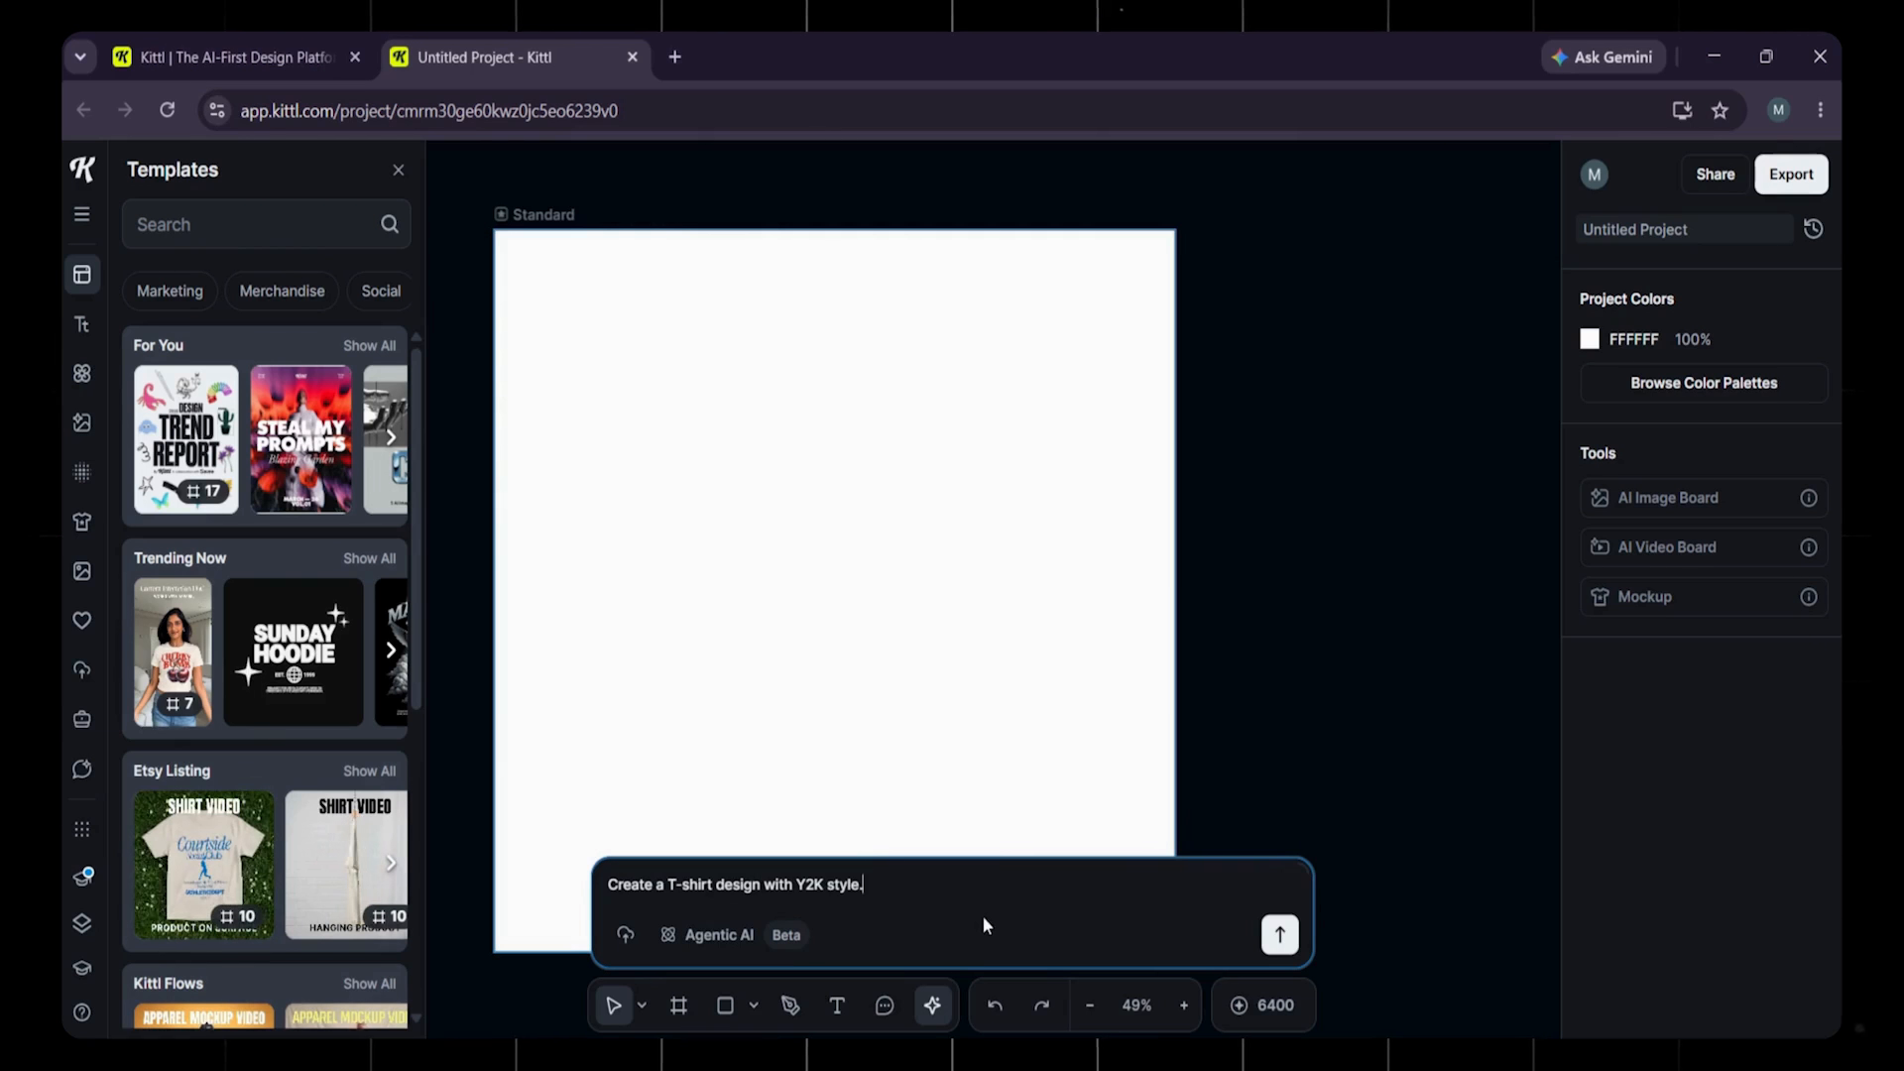
pyautogui.click(625, 934)
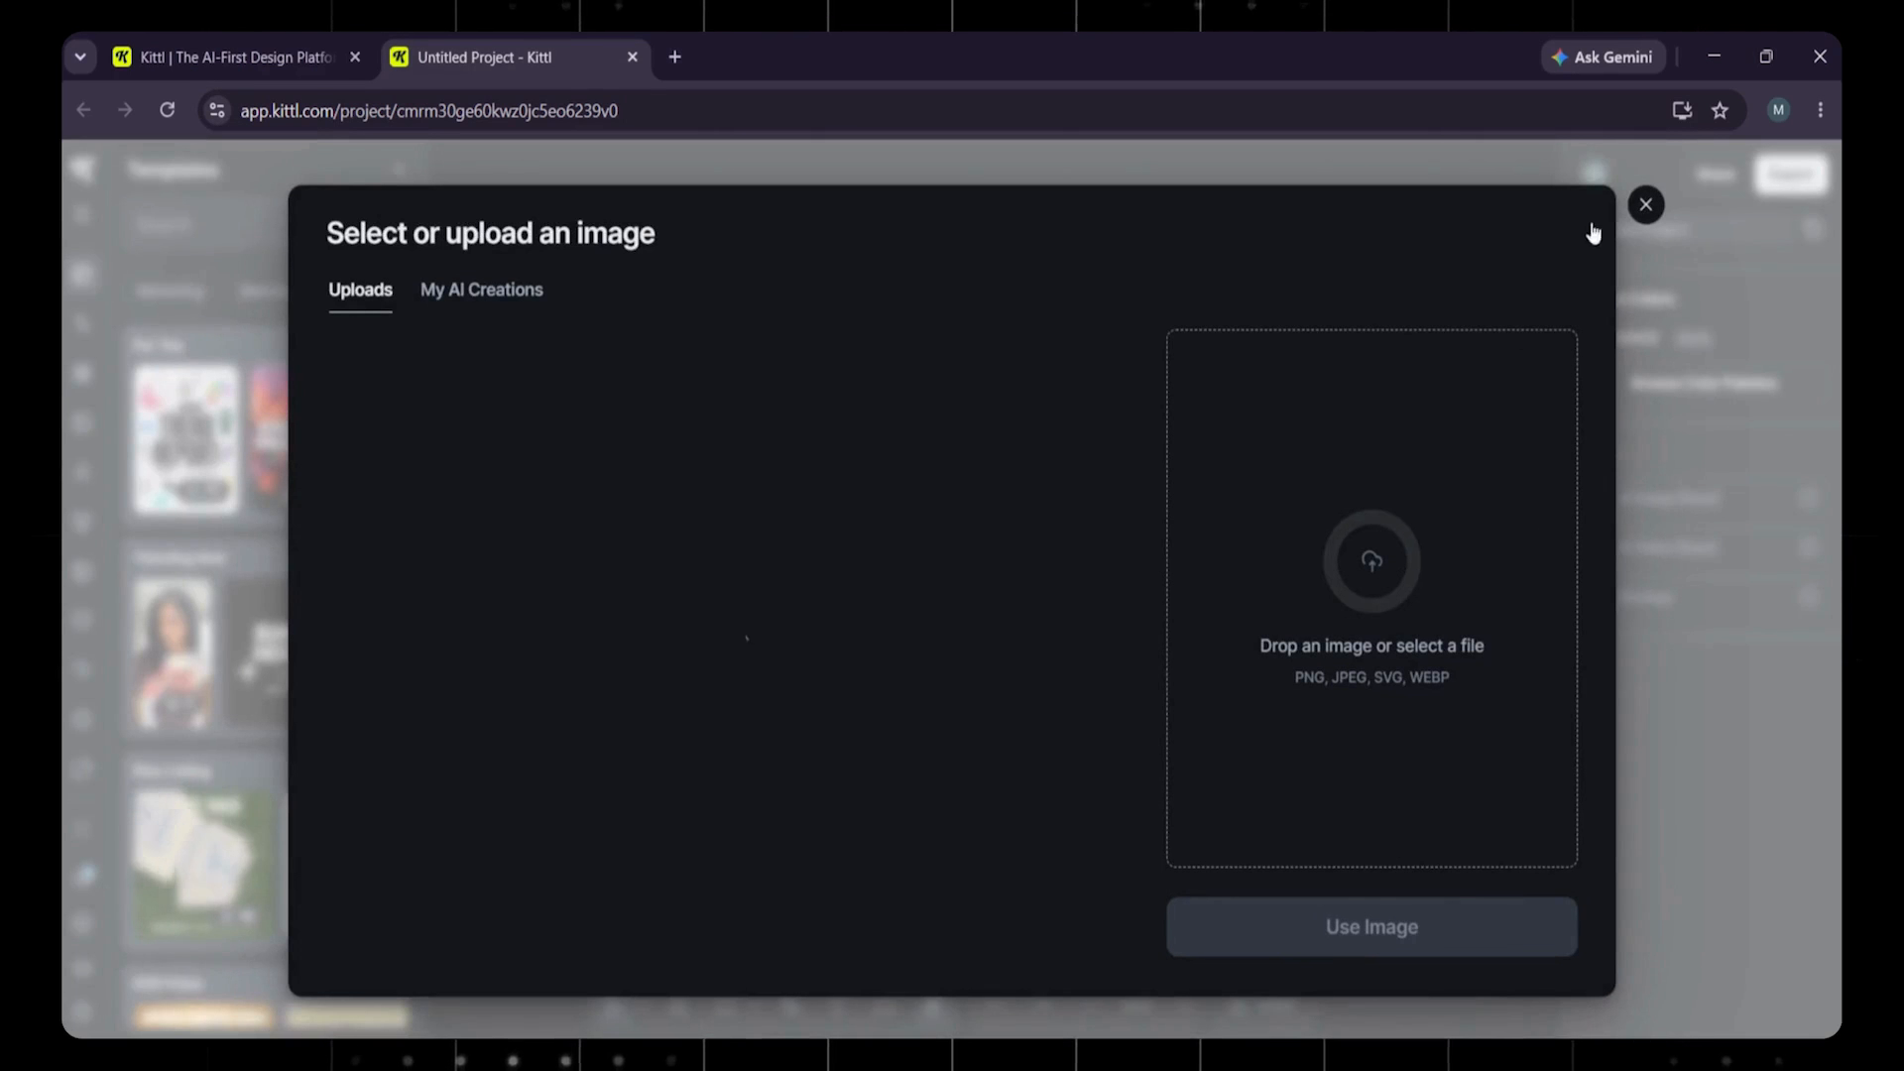
pyautogui.click(1642, 205)
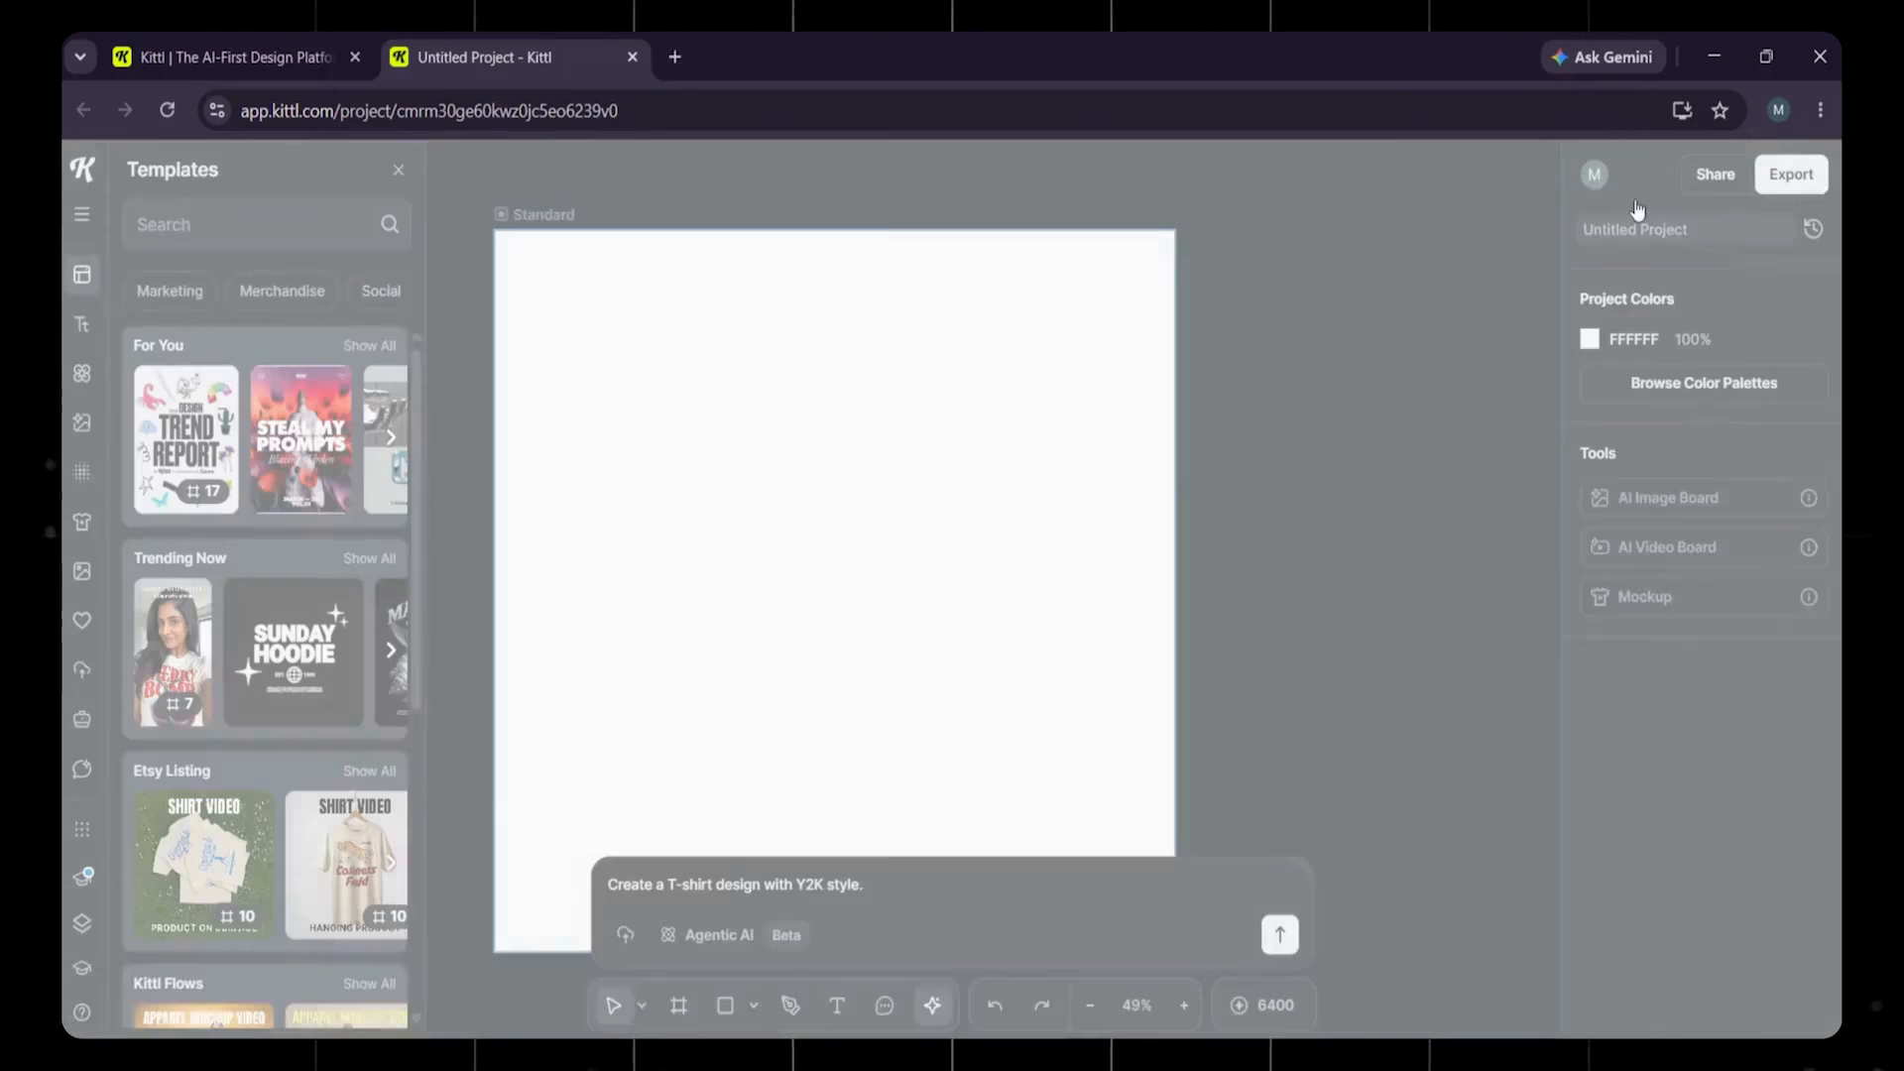
pyautogui.click(1280, 934)
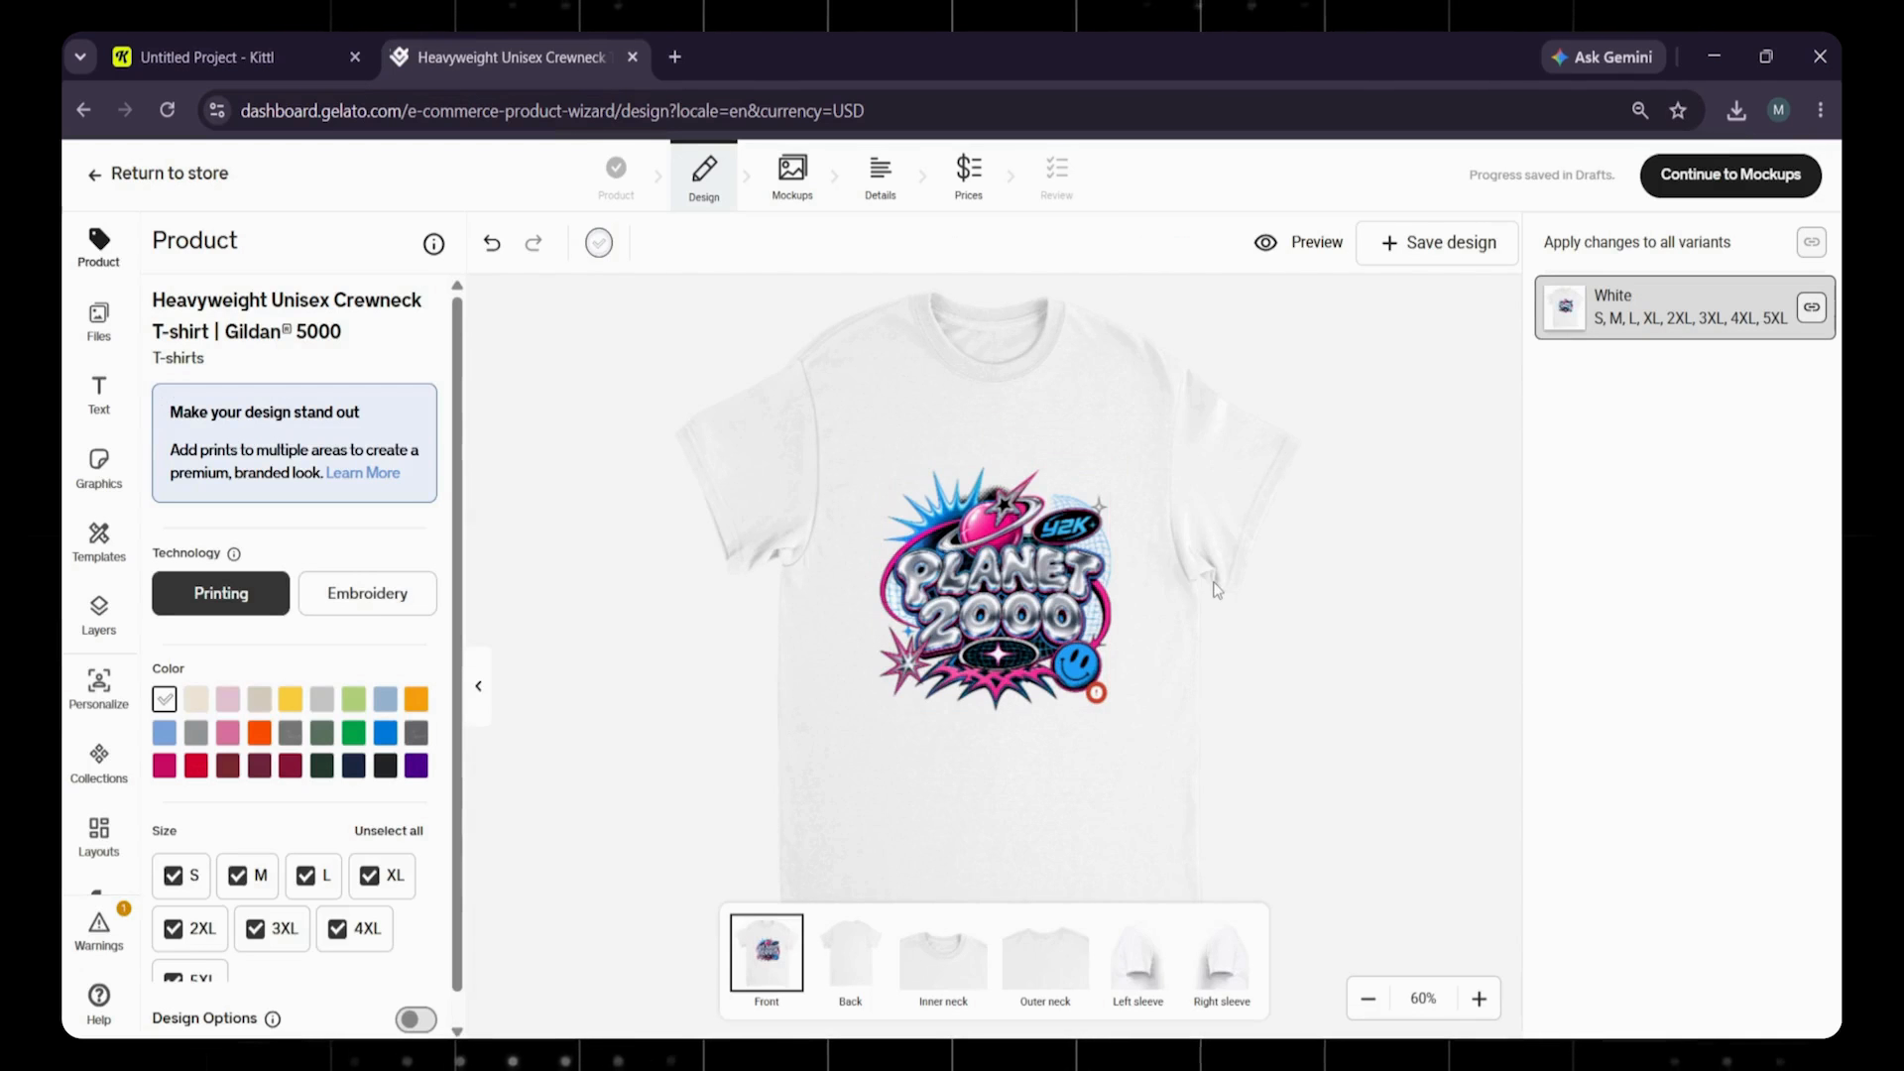
# In Gelato, inspect the PLANET 2000 artwork on the front of the white T-shirt and continue to the mockups stage.
pyautogui.click(1023, 580)
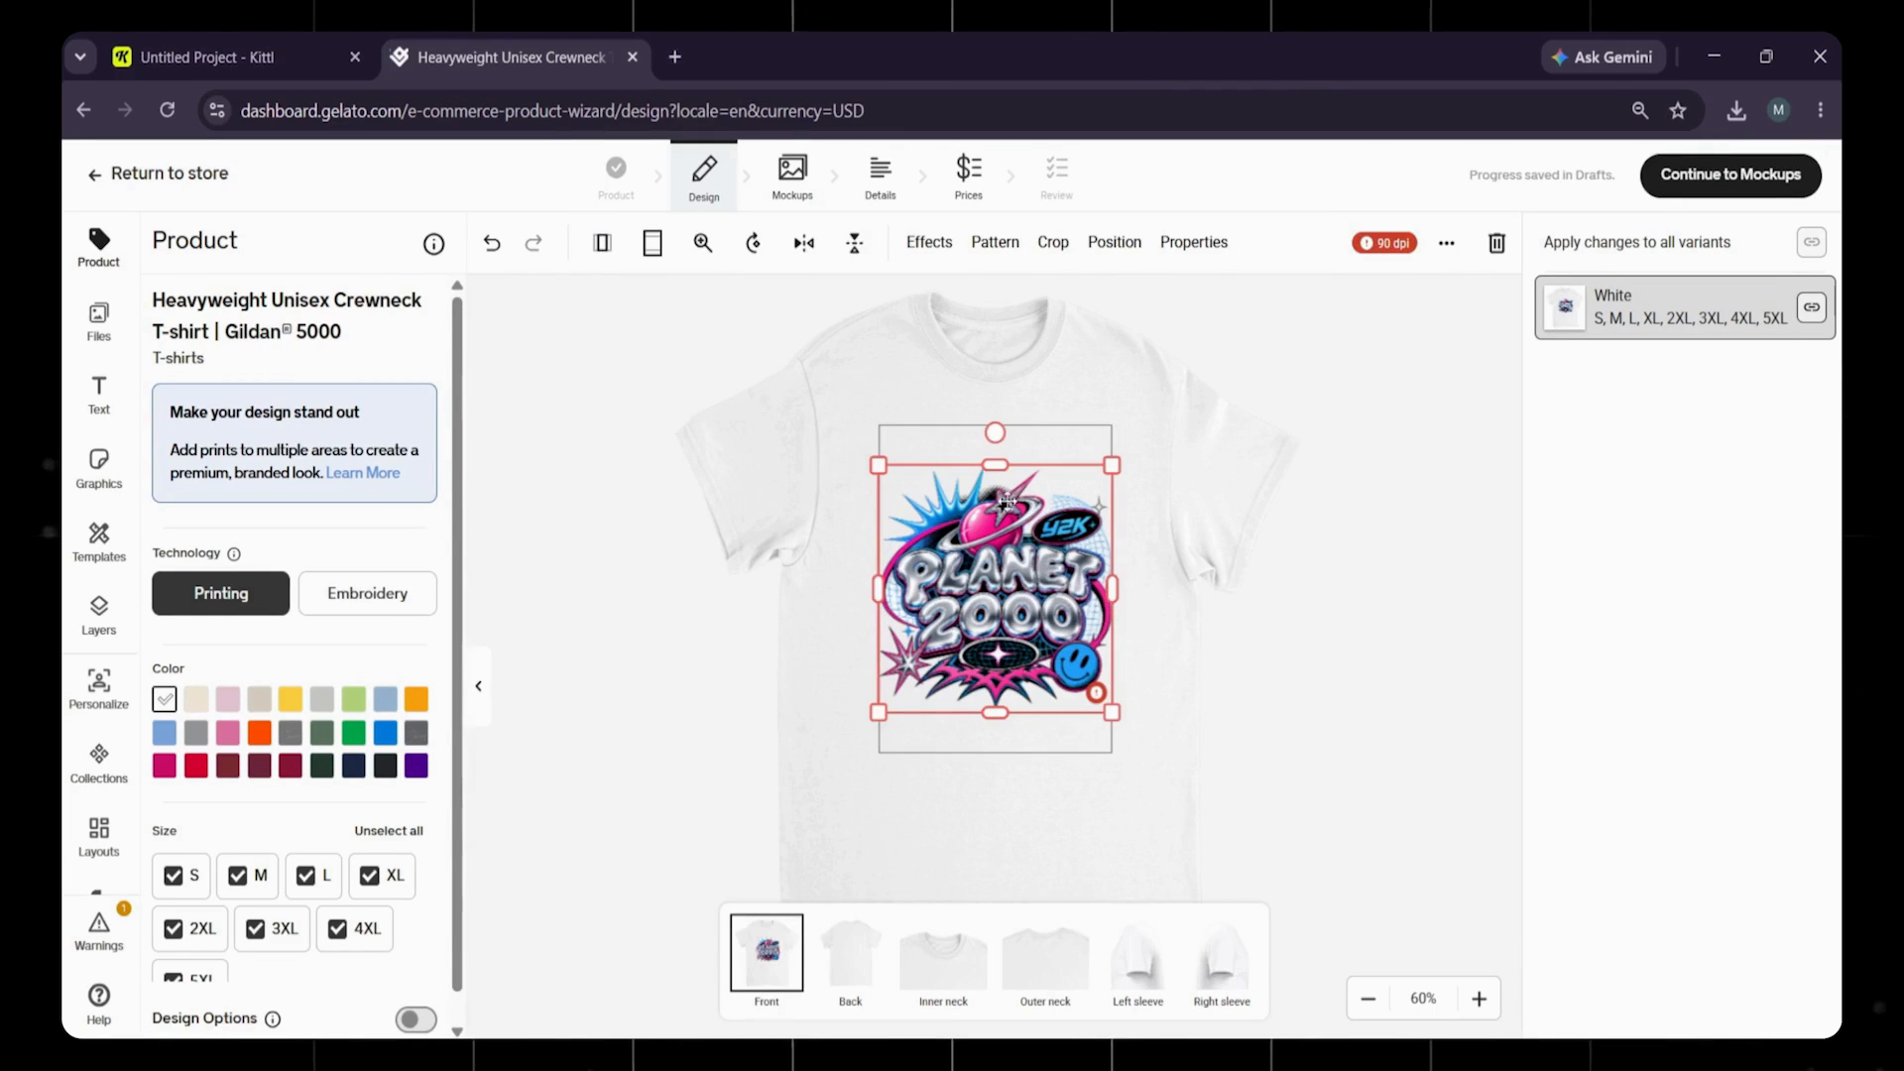
pyautogui.click(1215, 563)
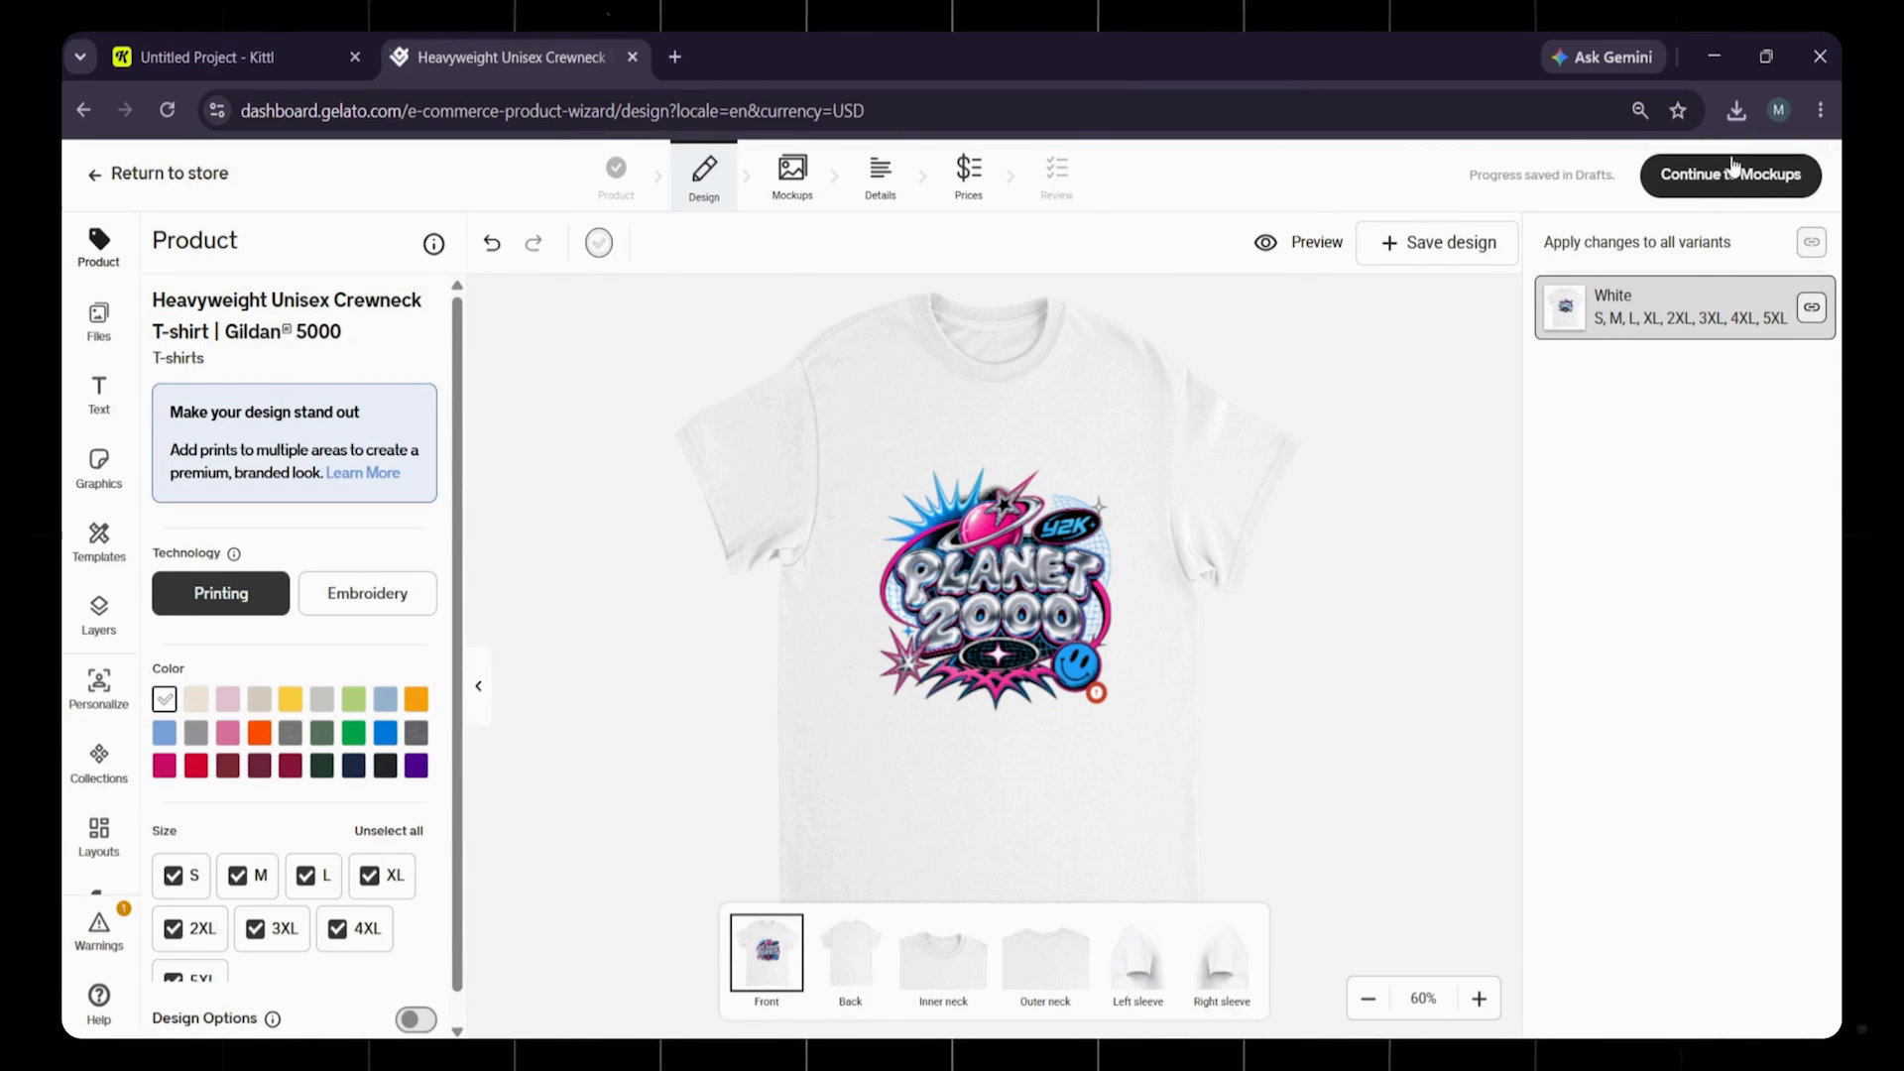
pyautogui.click(1733, 170)
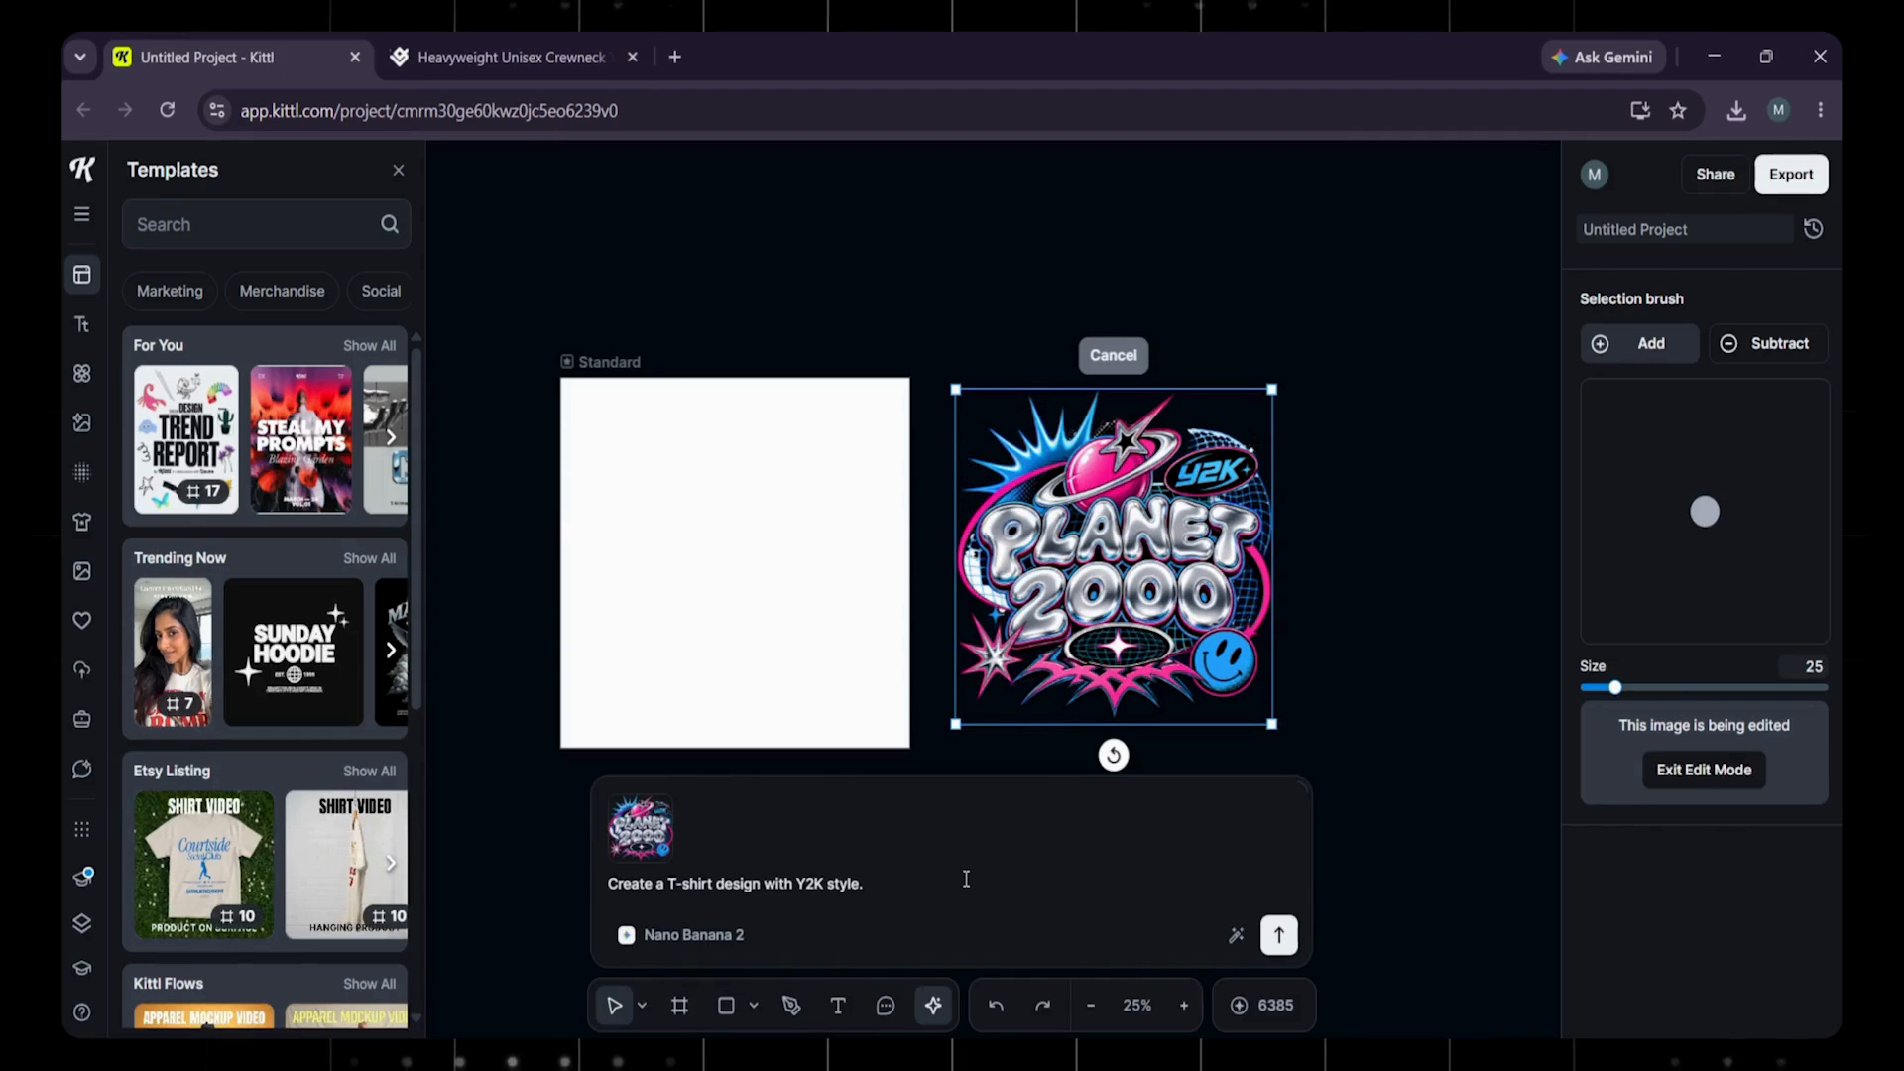
# In Kittl, generate mockups from the attached T-shirt image with the prompt "Create 4 mockup variations for Etsy Listing.".
pyautogui.click(1235, 942)
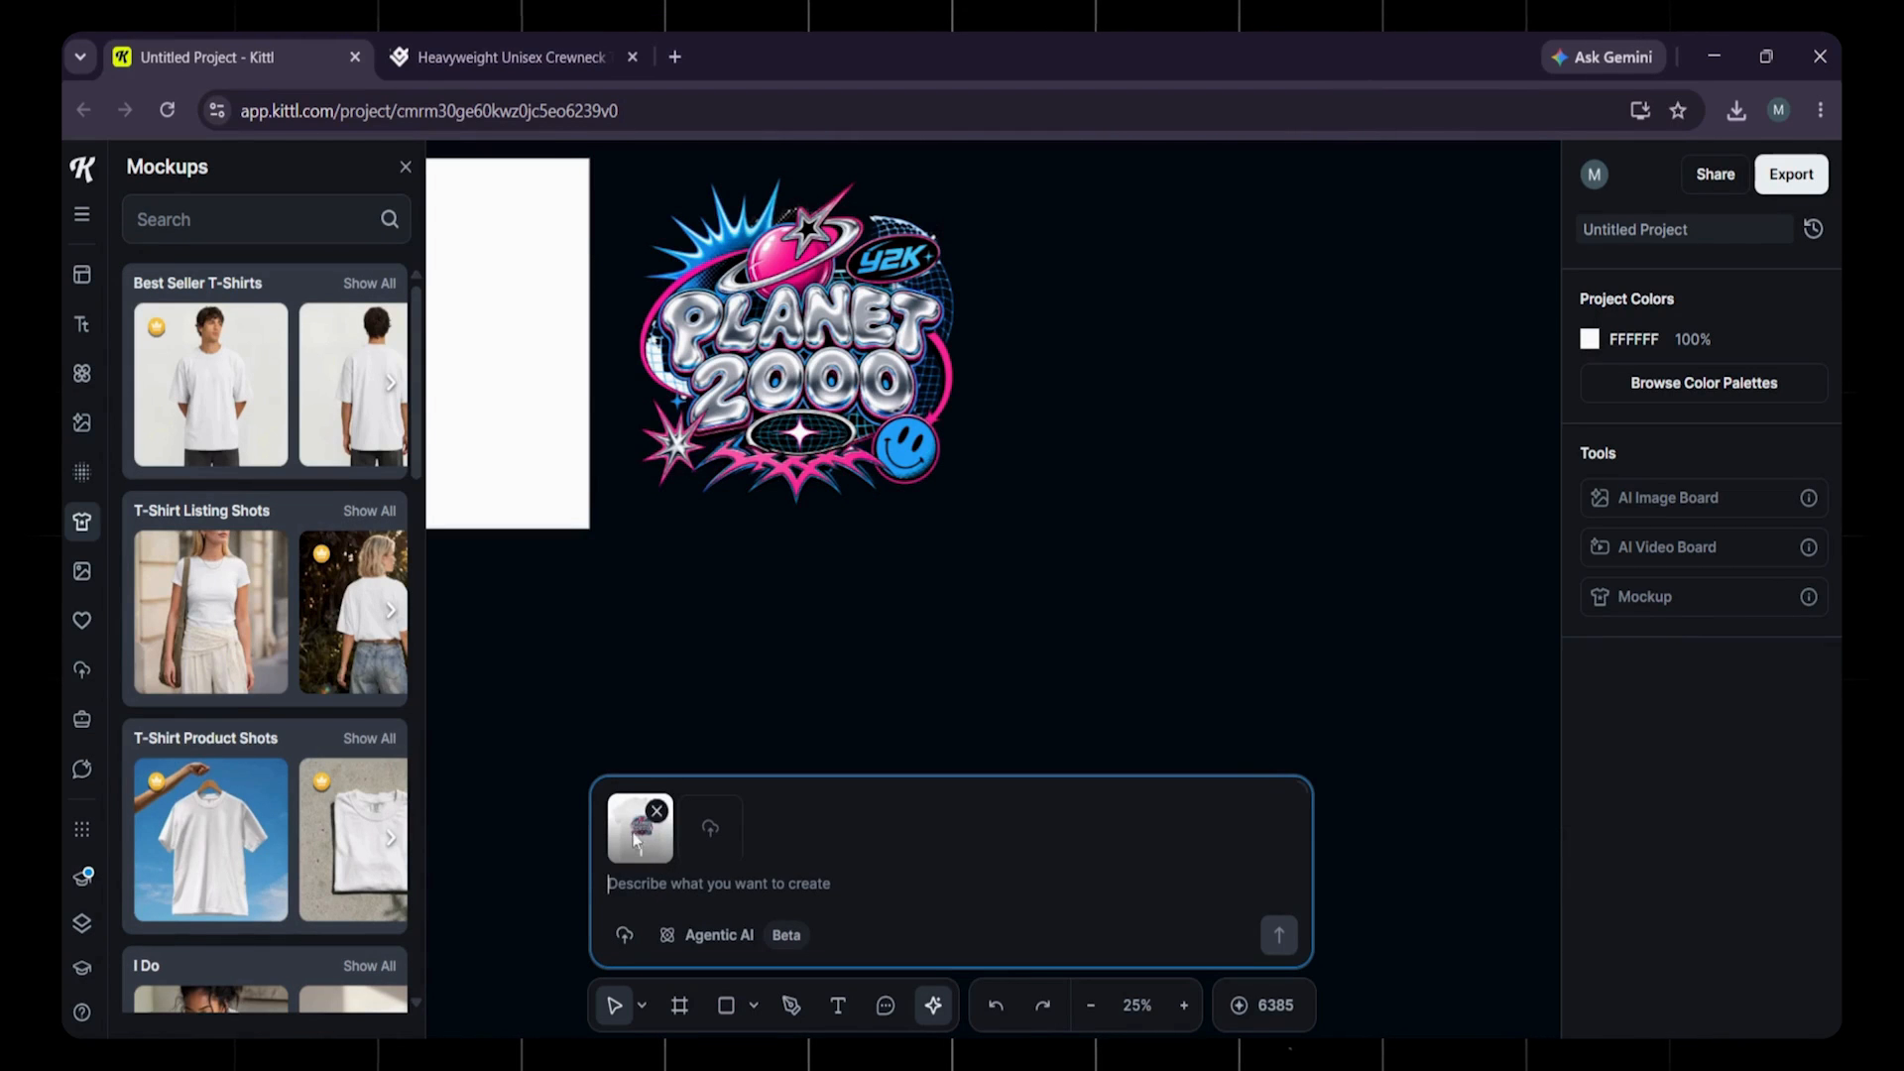
pyautogui.write('Create 4 mockup variations for Etsy Listing.')
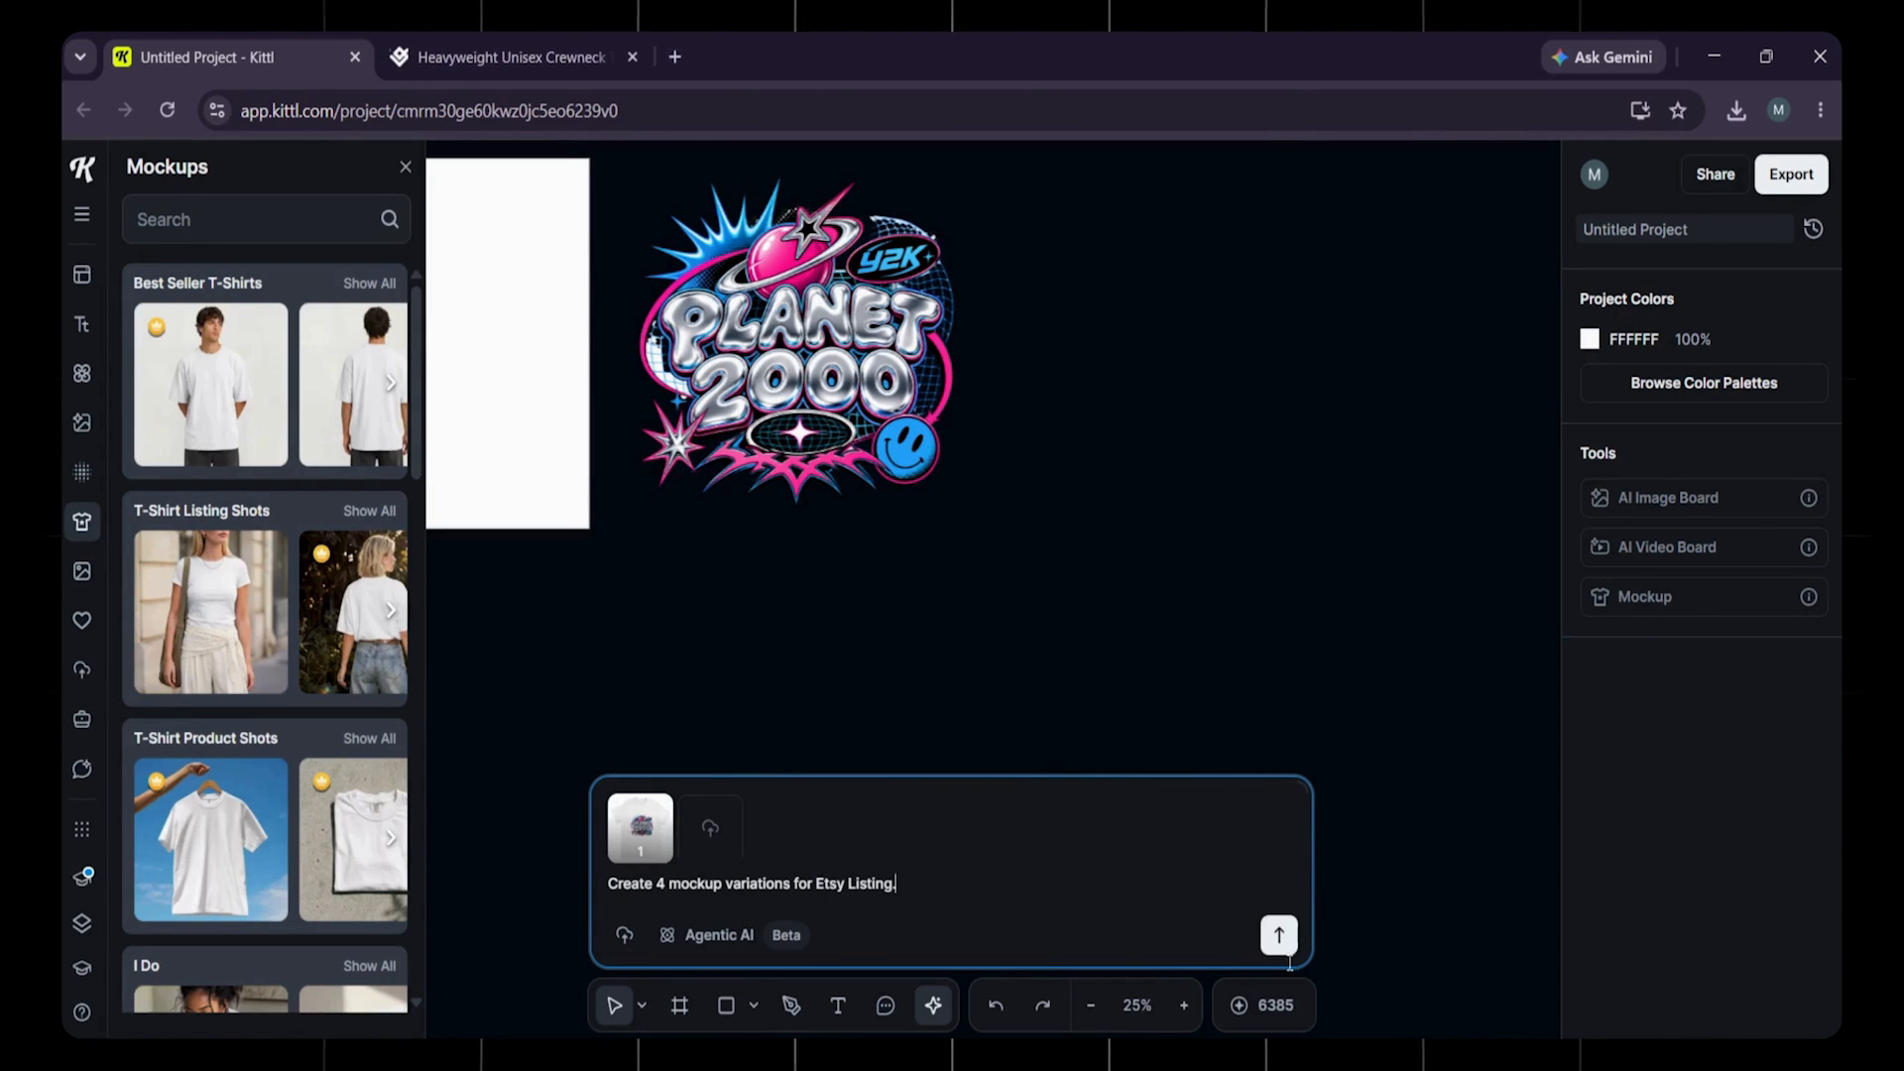
pyautogui.click(1279, 937)
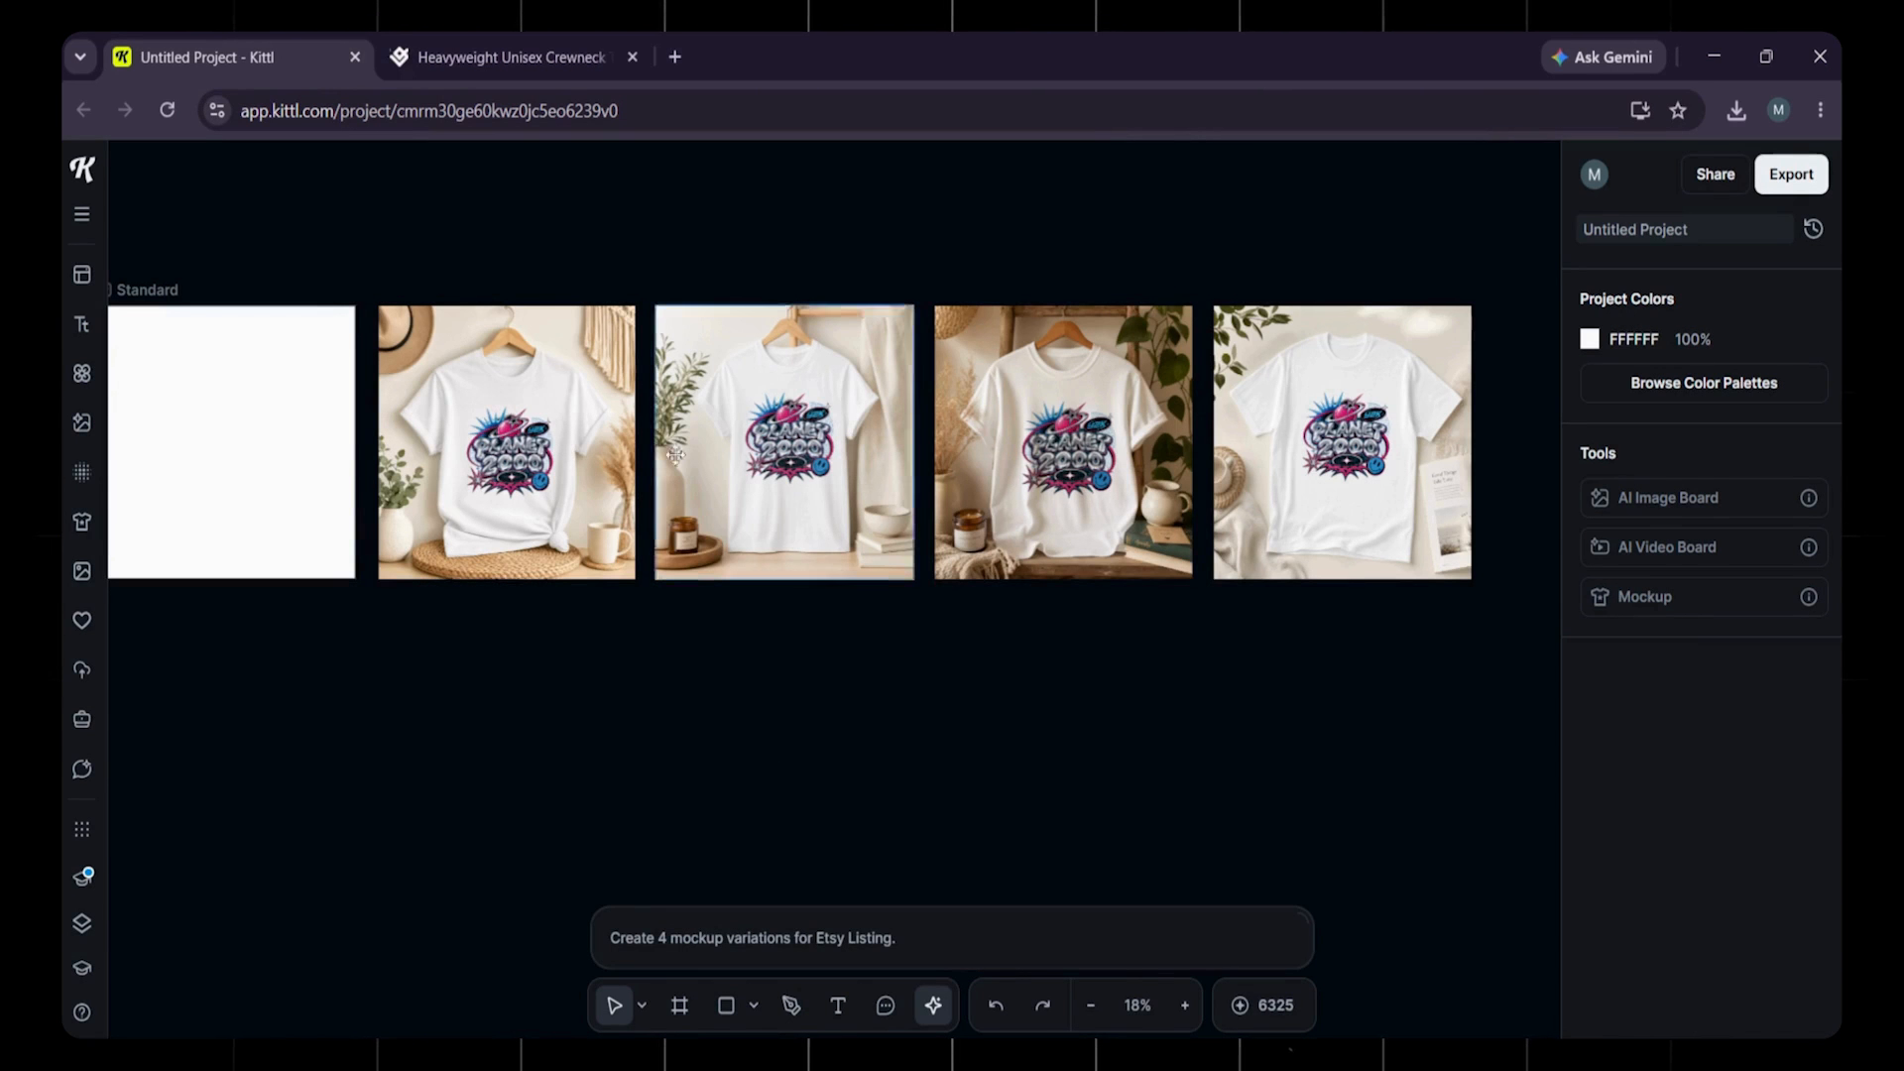
# Select several of the generated T-shirt mockups in turn and examine the editing tools offered for the first one.
pyautogui.click(1324, 452)
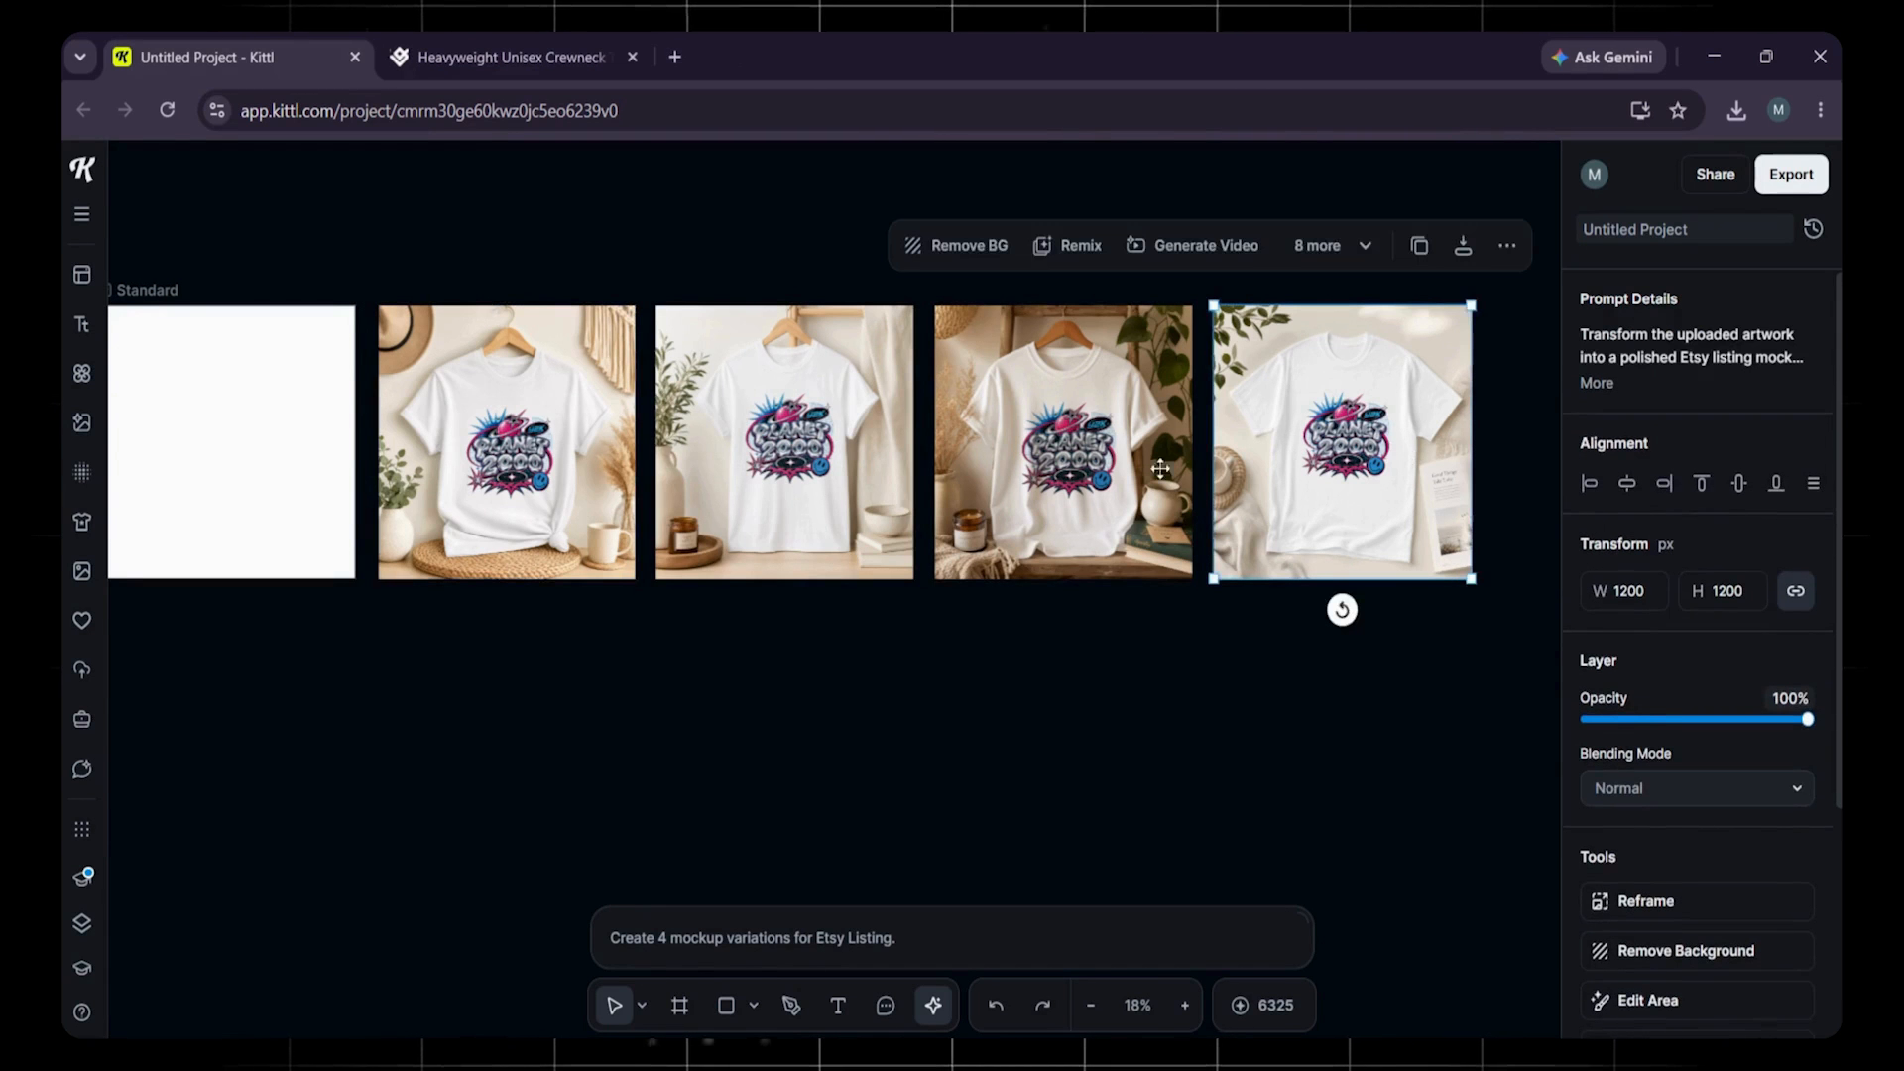
pyautogui.click(1076, 448)
pyautogui.click(523, 441)
pyautogui.scroll(-3, 1750, 694)
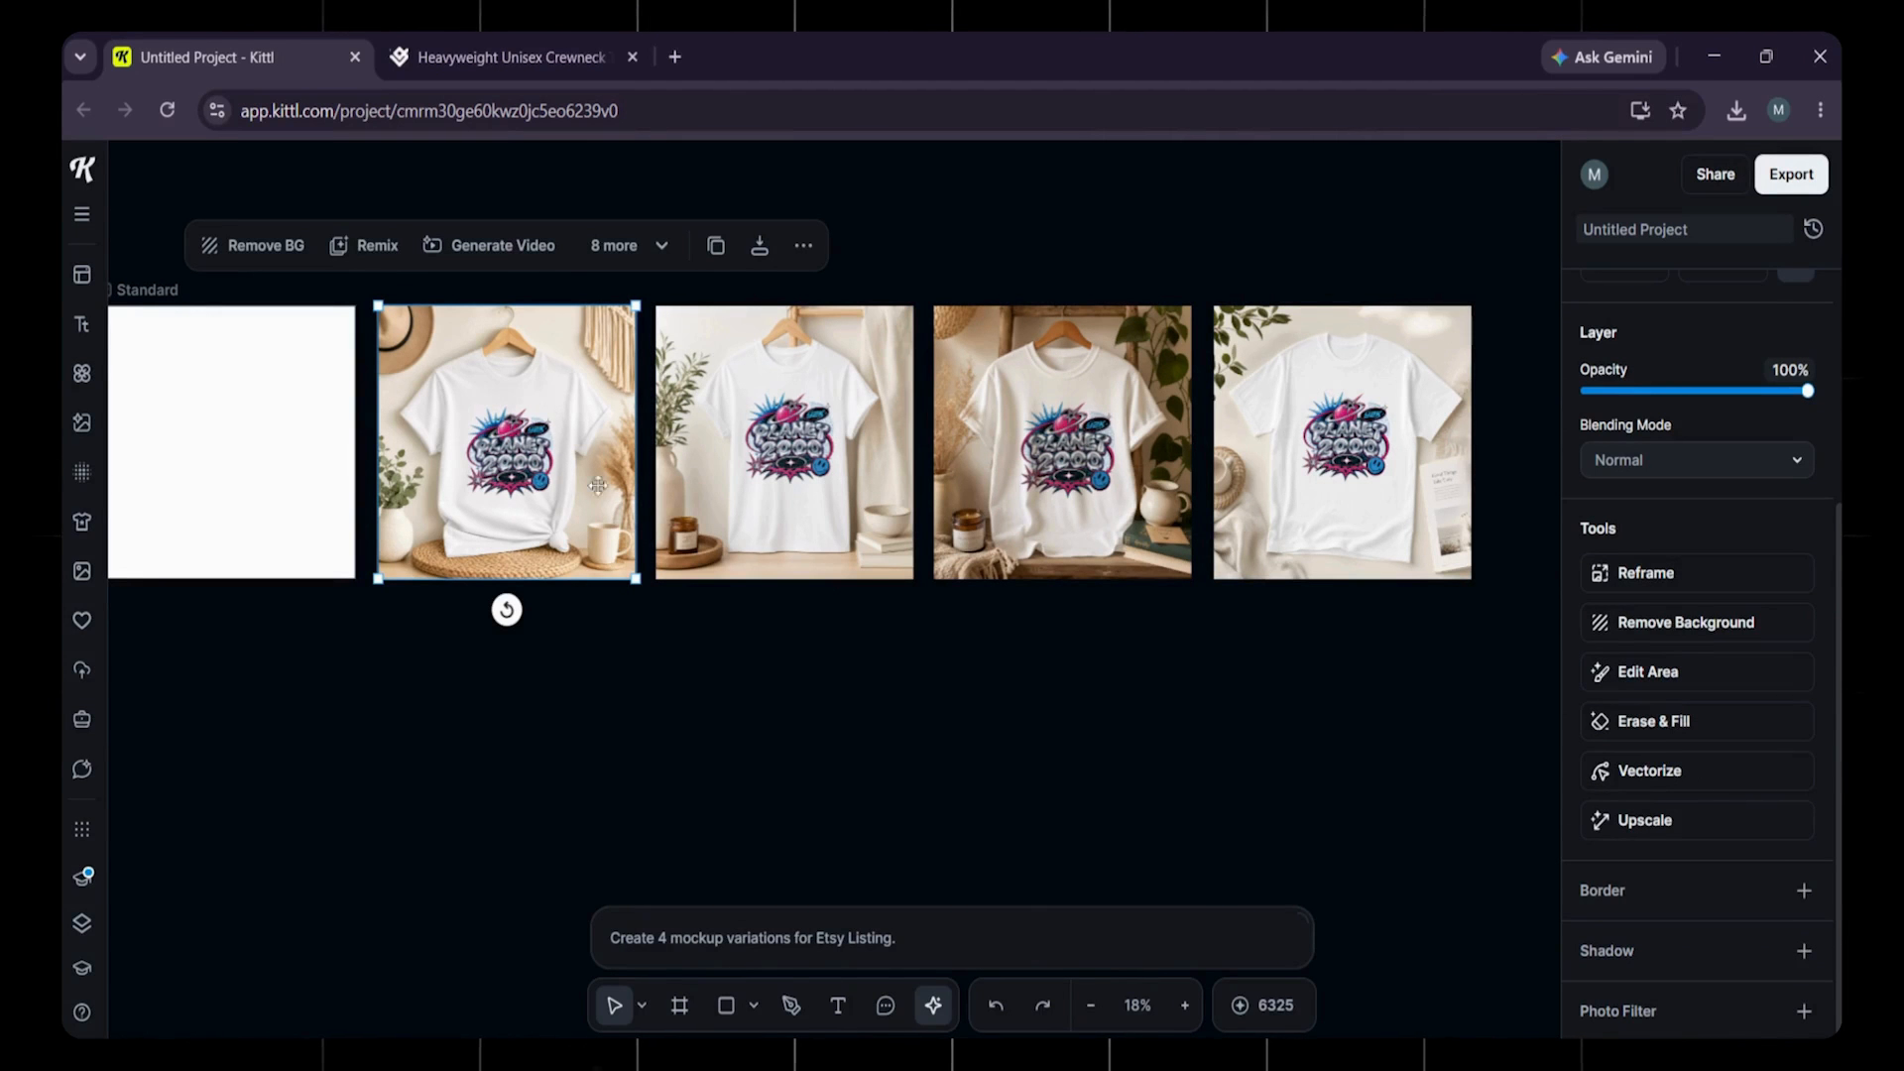
pyautogui.click(1638, 672)
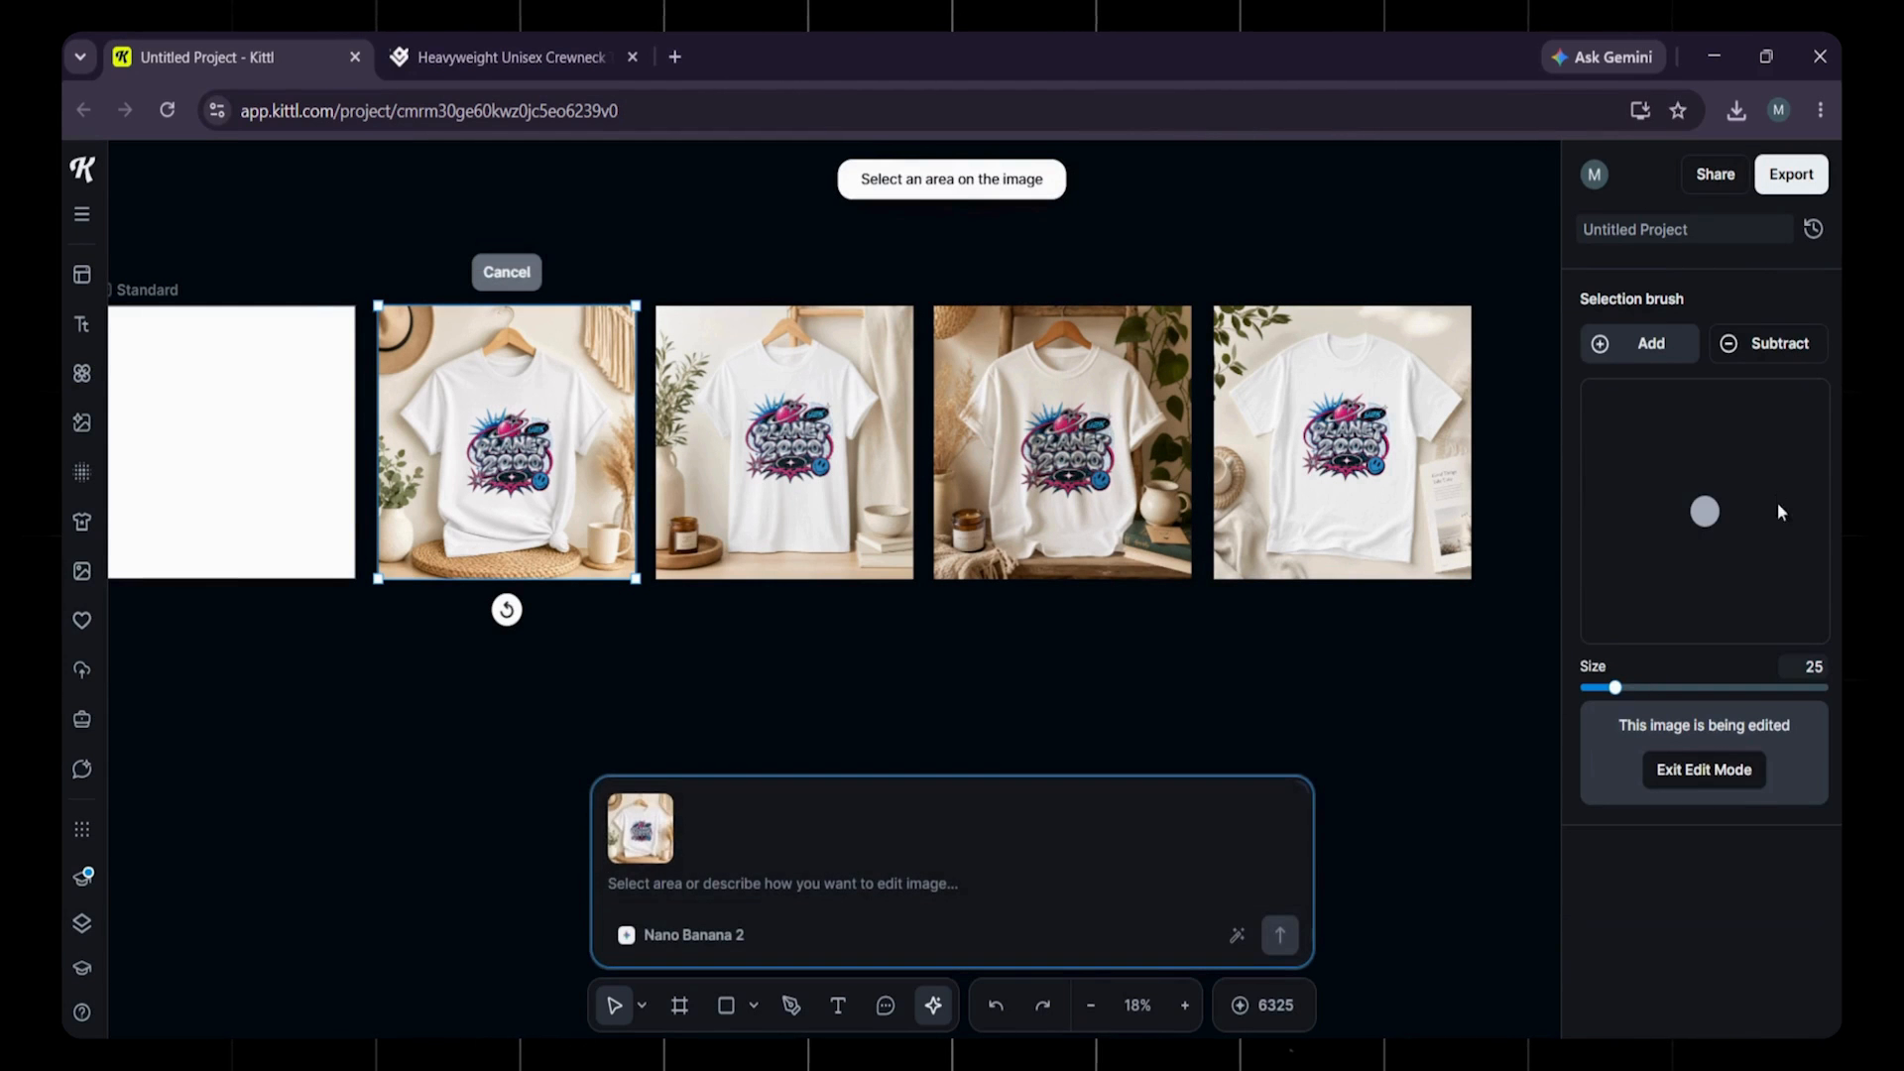
pyautogui.click(1710, 519)
pyautogui.moveTo(509, 421); pyautogui.dragTo(512, 490)
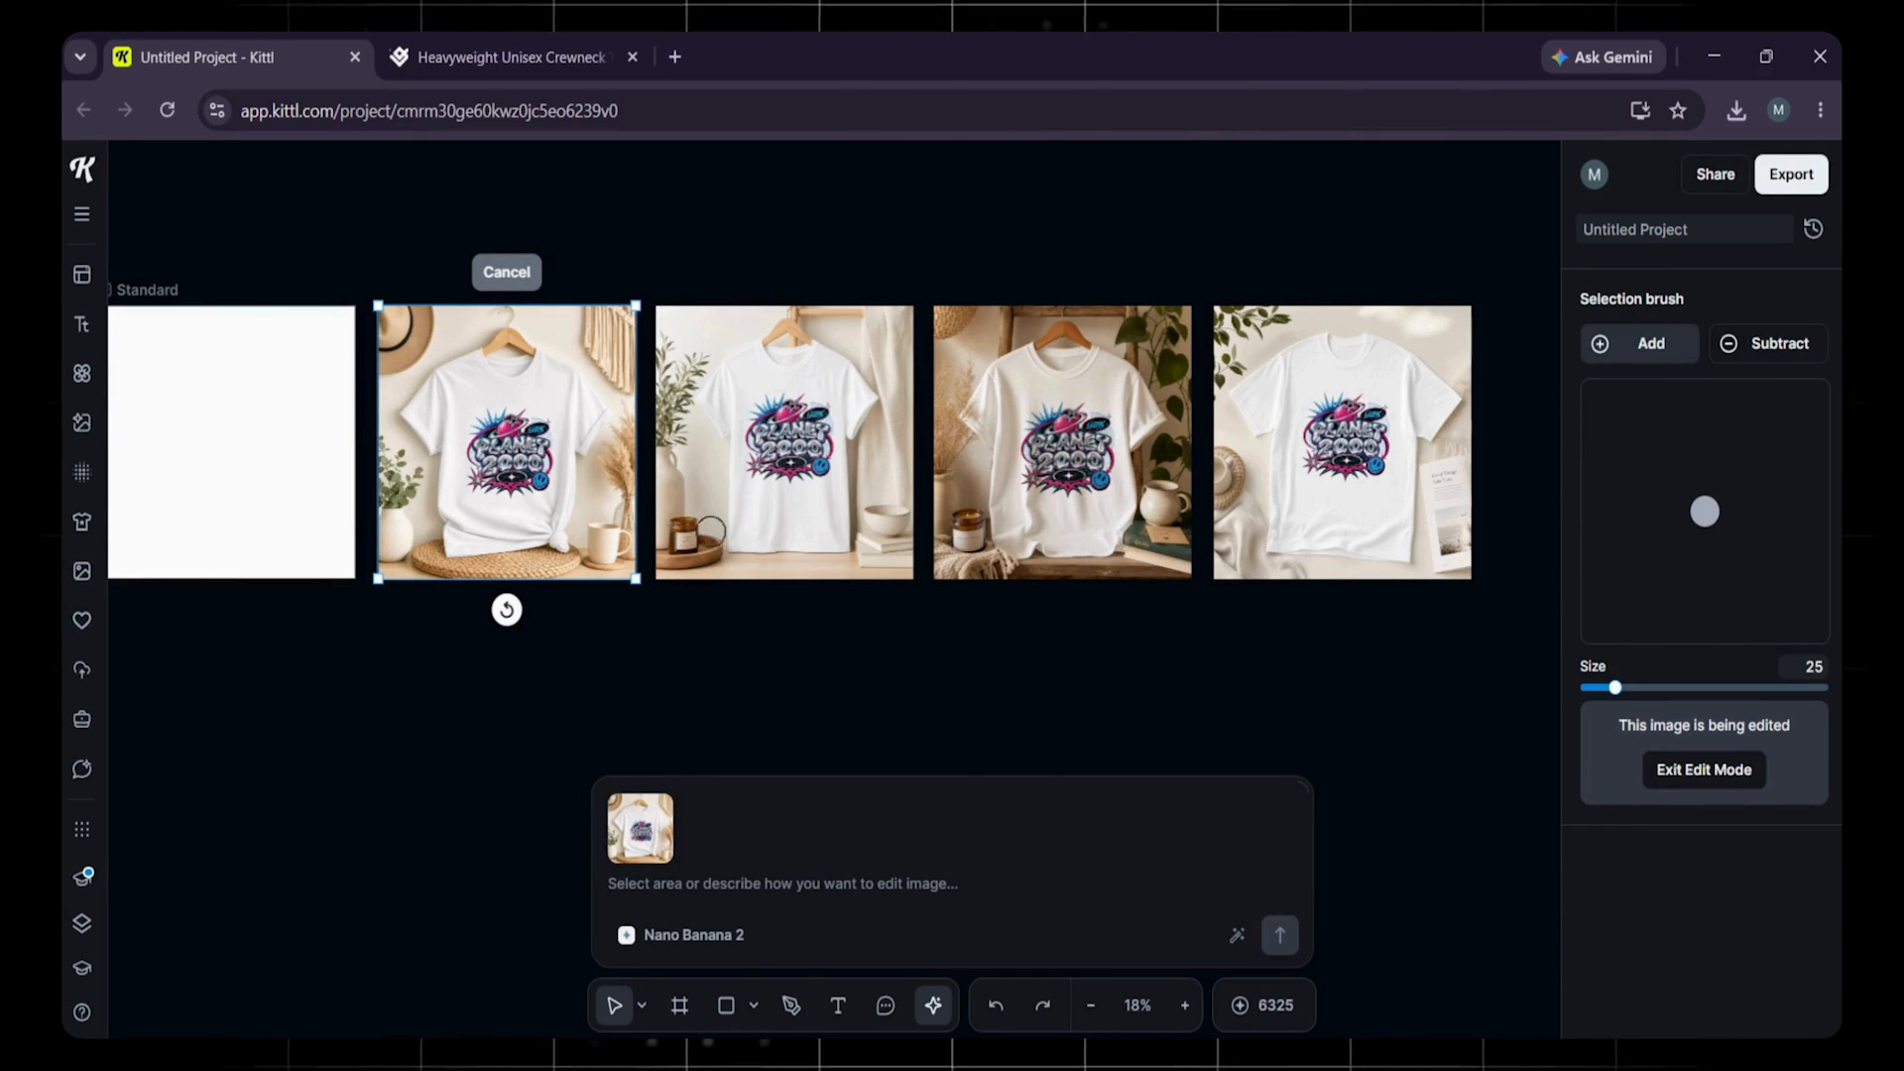
pyautogui.click(799, 889)
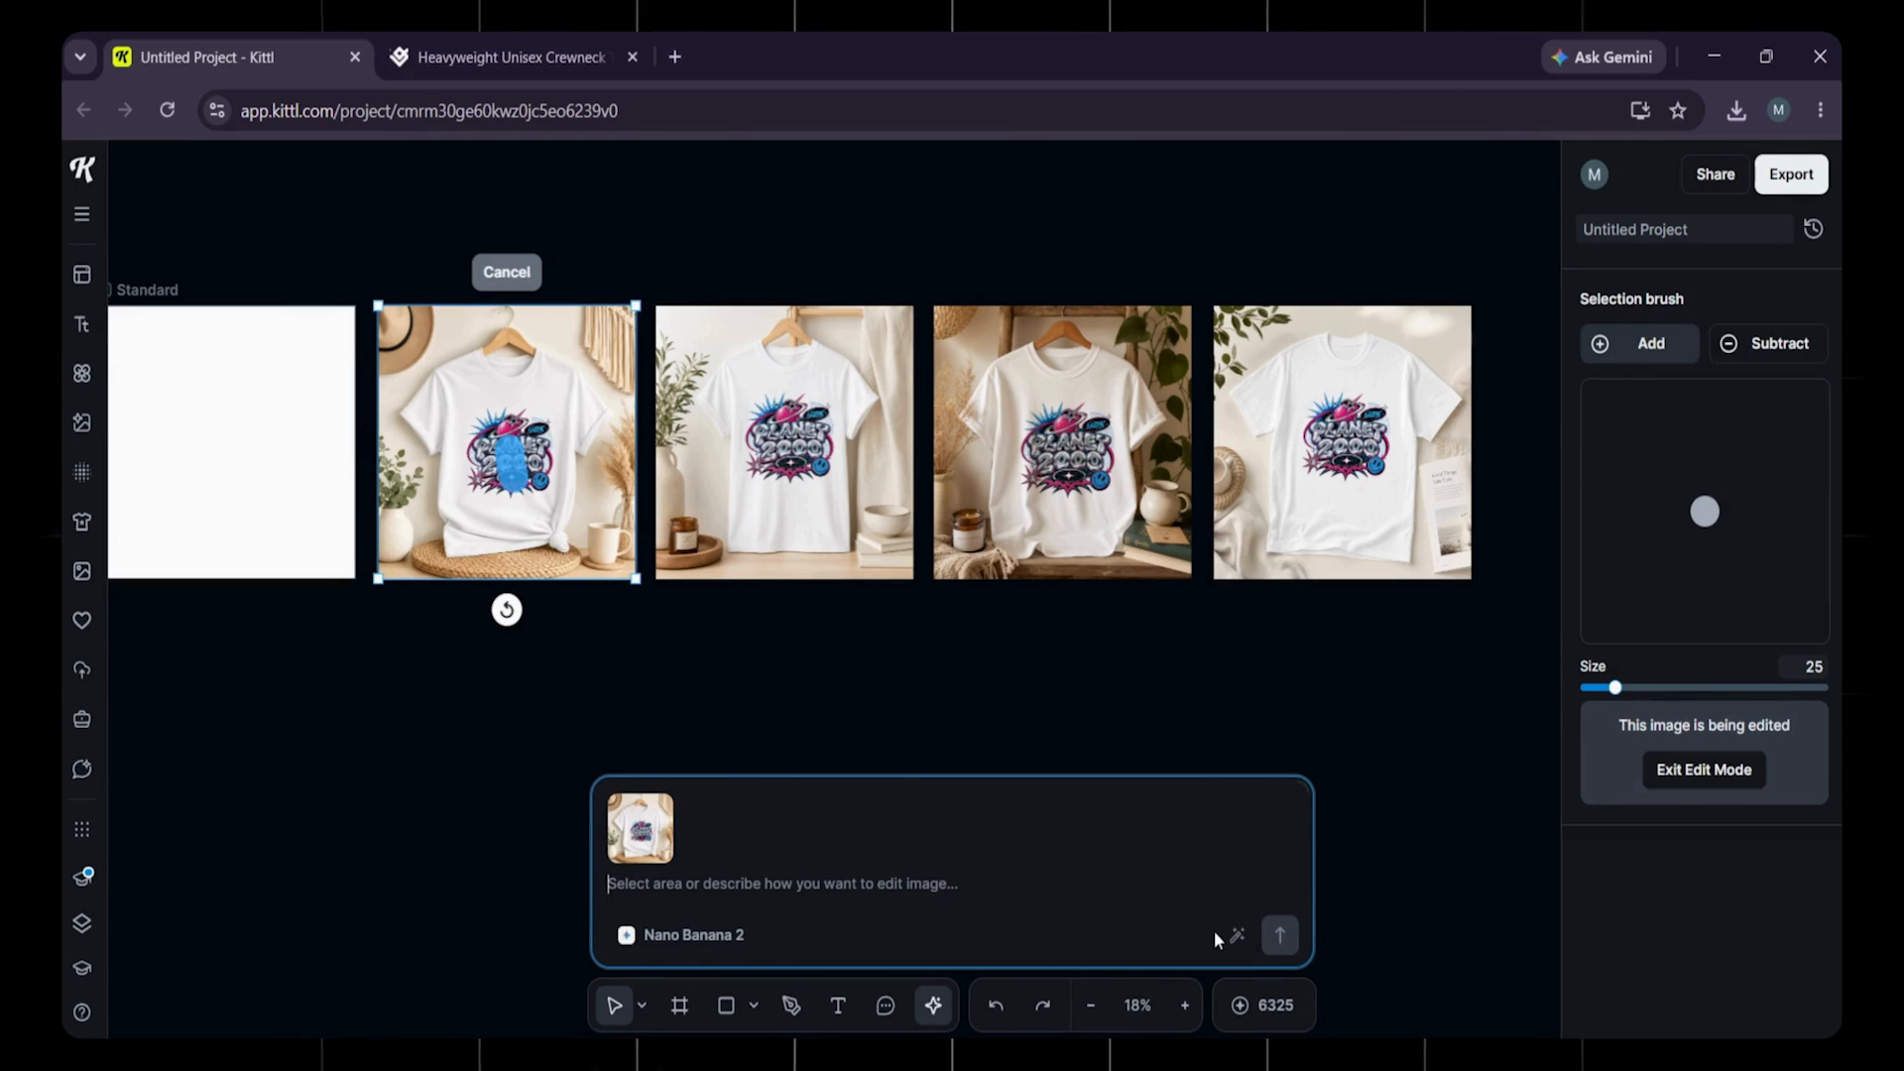
pyautogui.press('Escape')
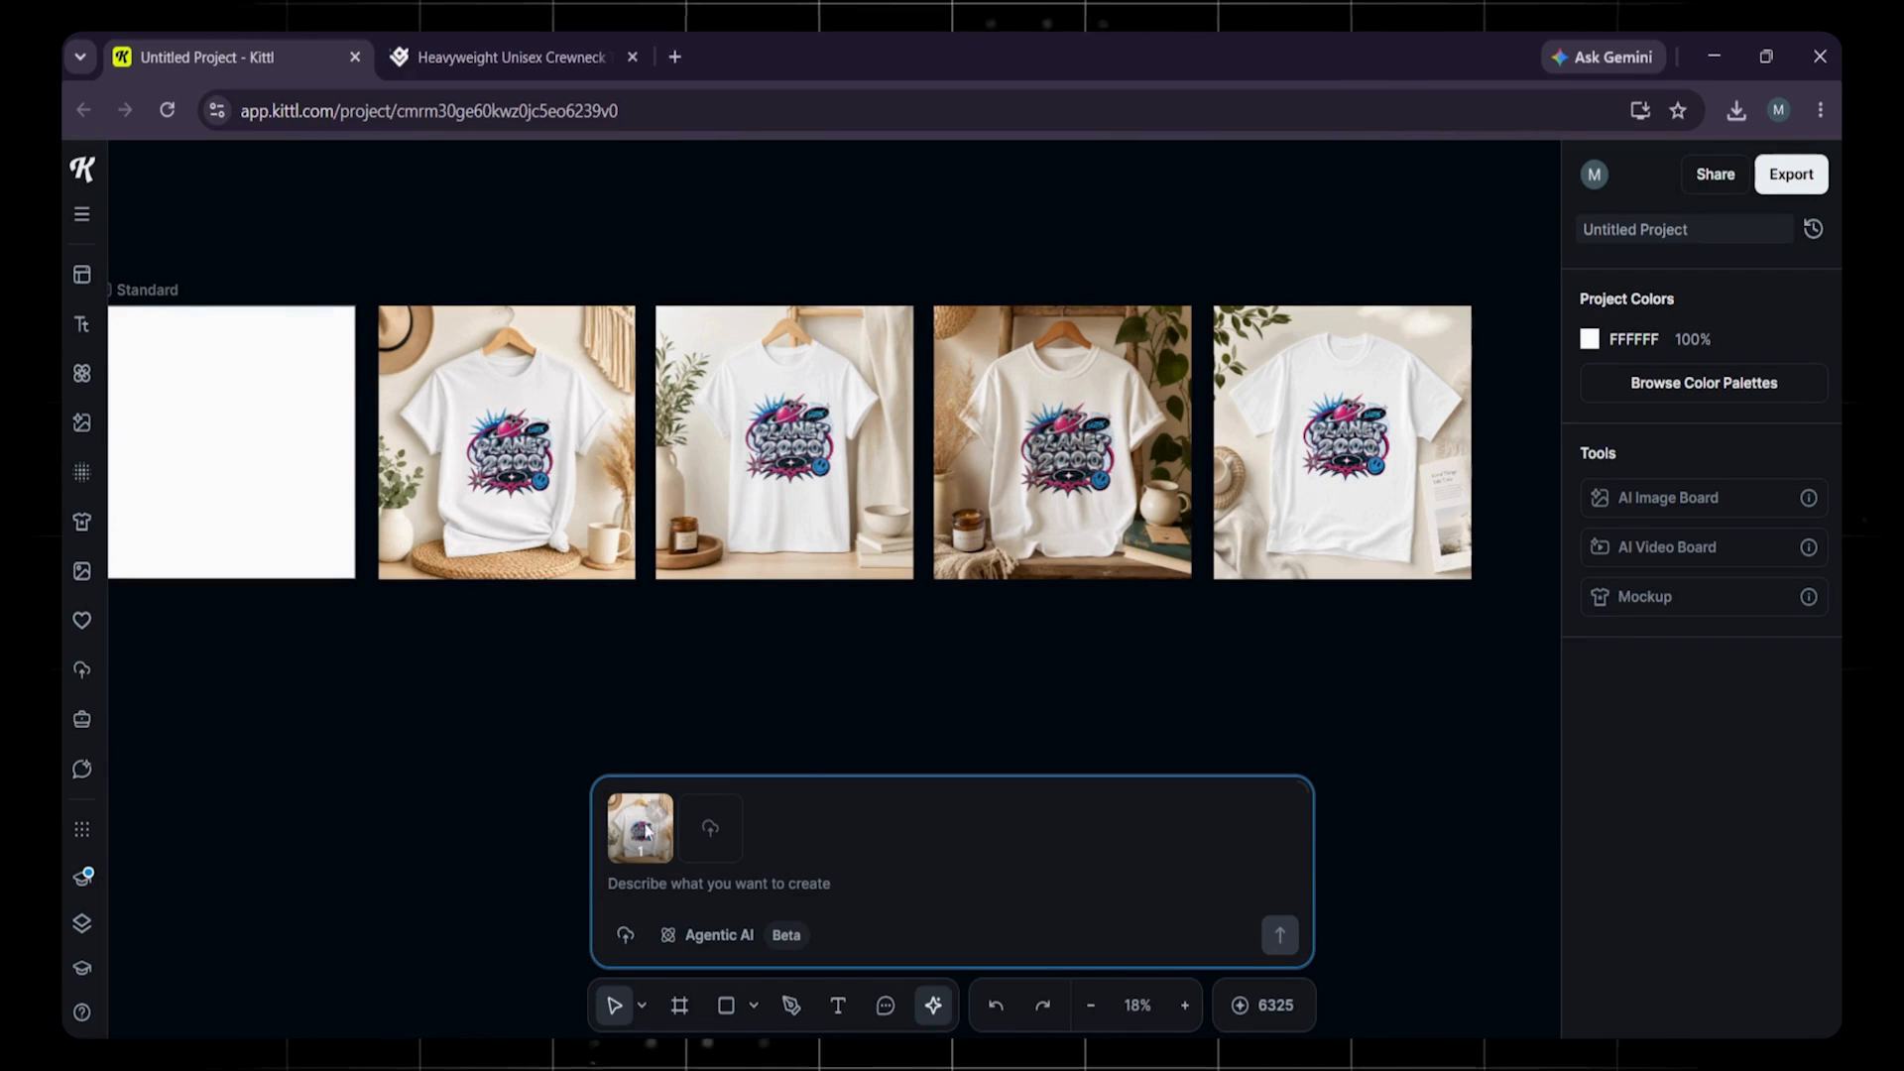
# Generate an image from the attached mockup with the prompt "Premium sweatshirt listing, minimalist studio setup, clean layout with 'Heavyweight Cotton Blend' text overlay.".
pyautogui.click(643, 891)
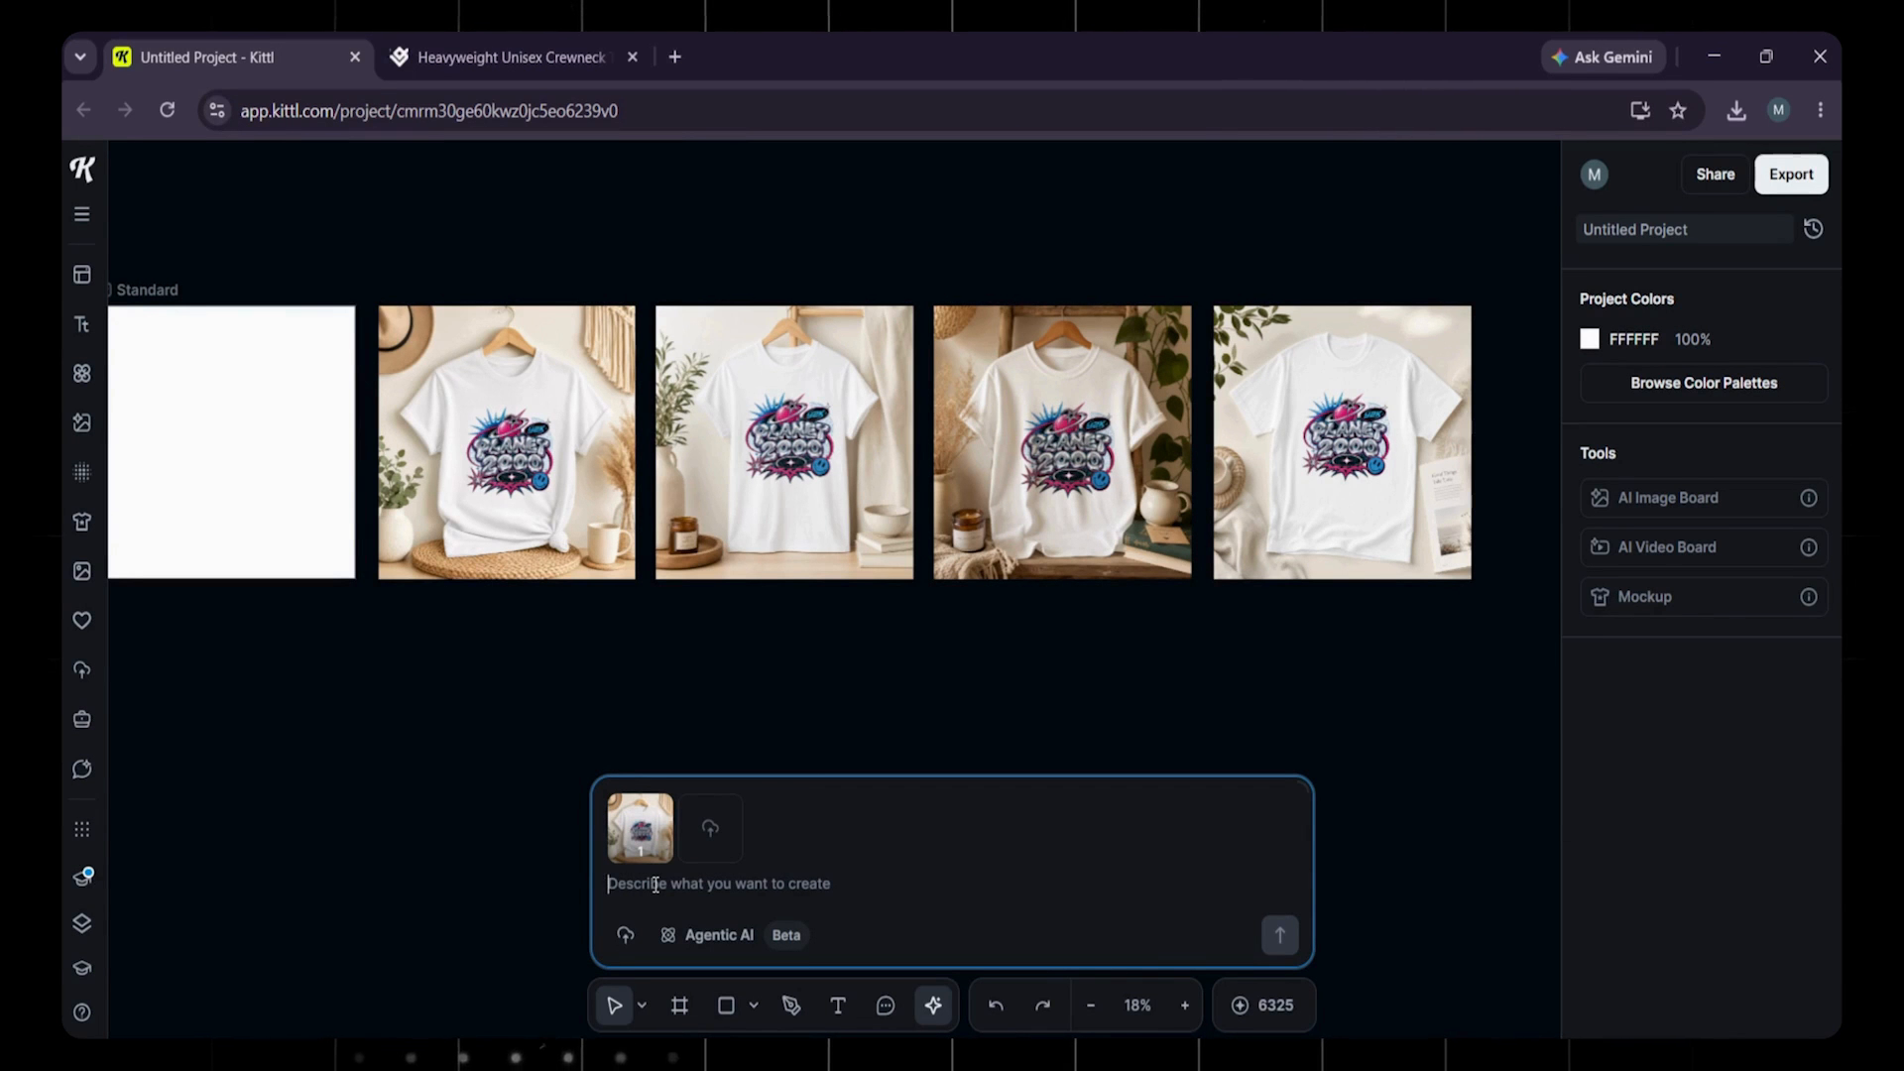
pyautogui.write("Premium sweatshirt listing, minimalist studio setup, clean layout with 'Heavyweight Cotton Blend' text overlay.")
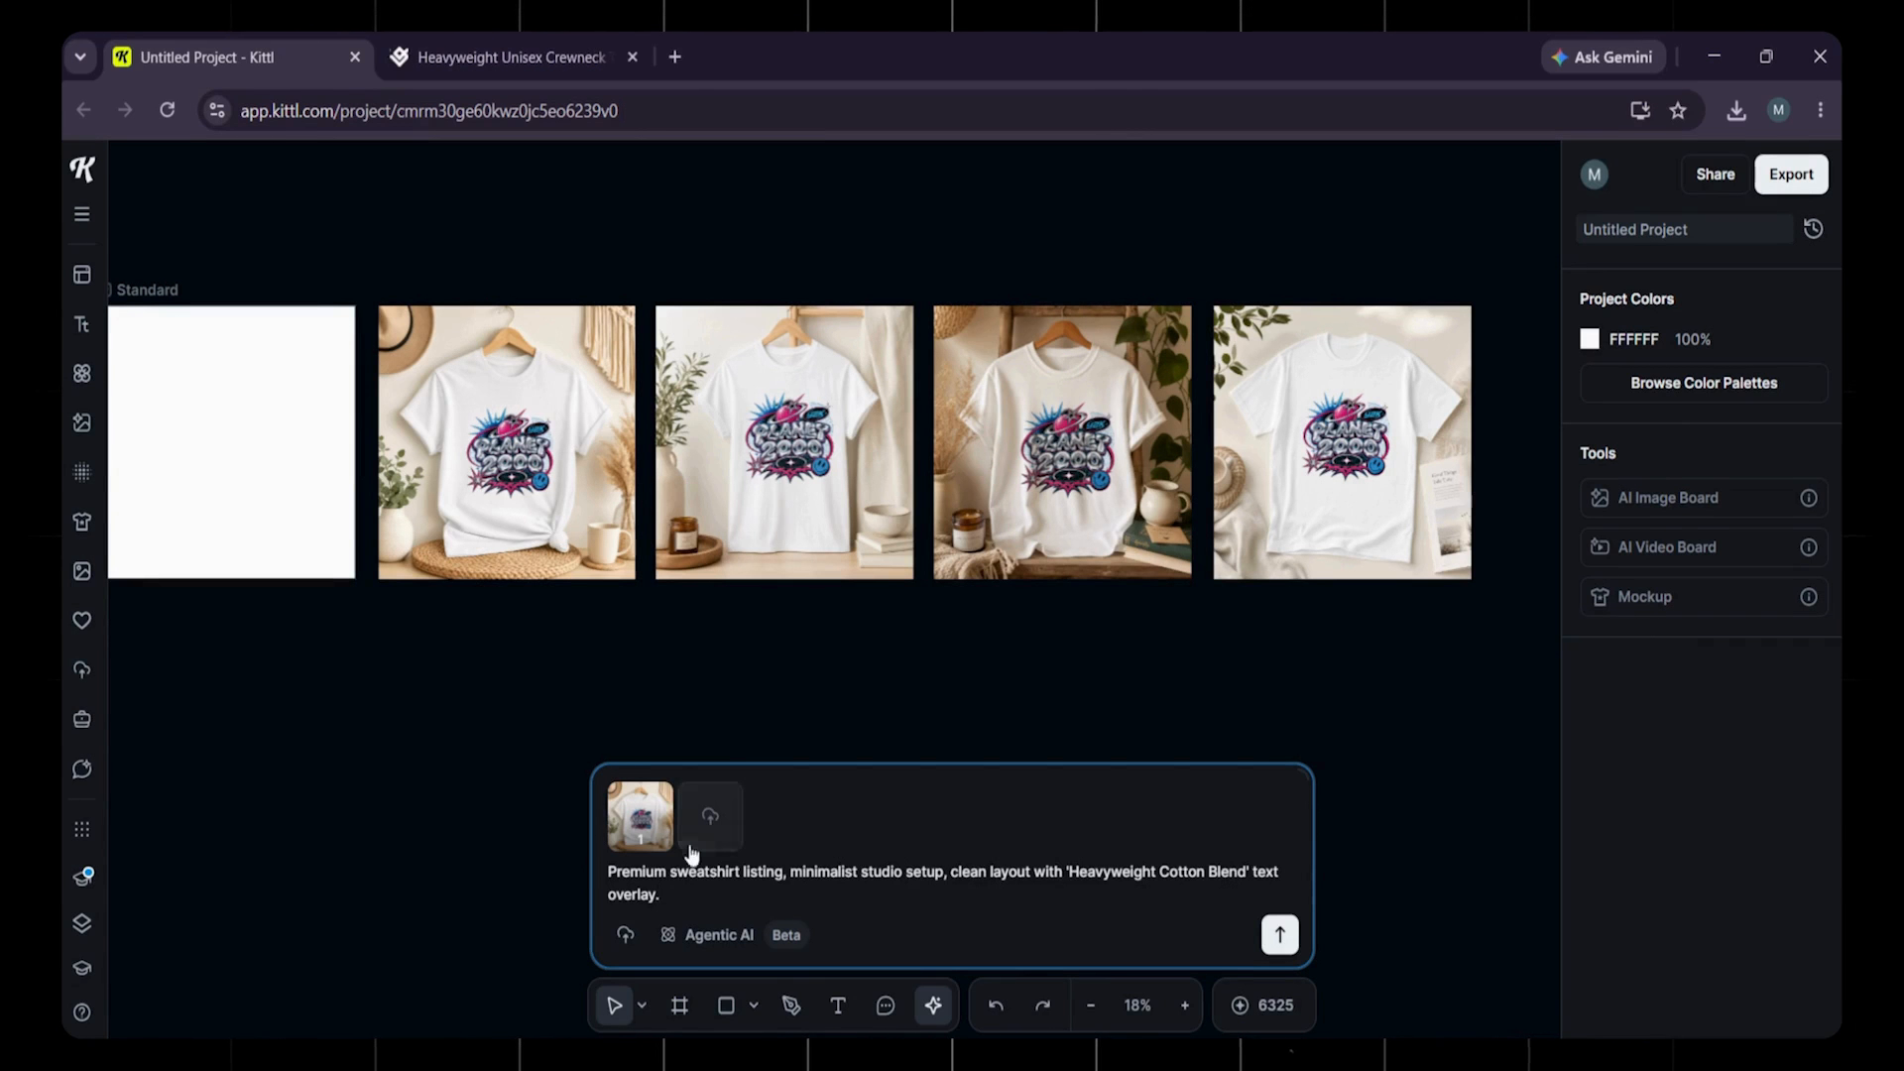
pyautogui.click(1278, 940)
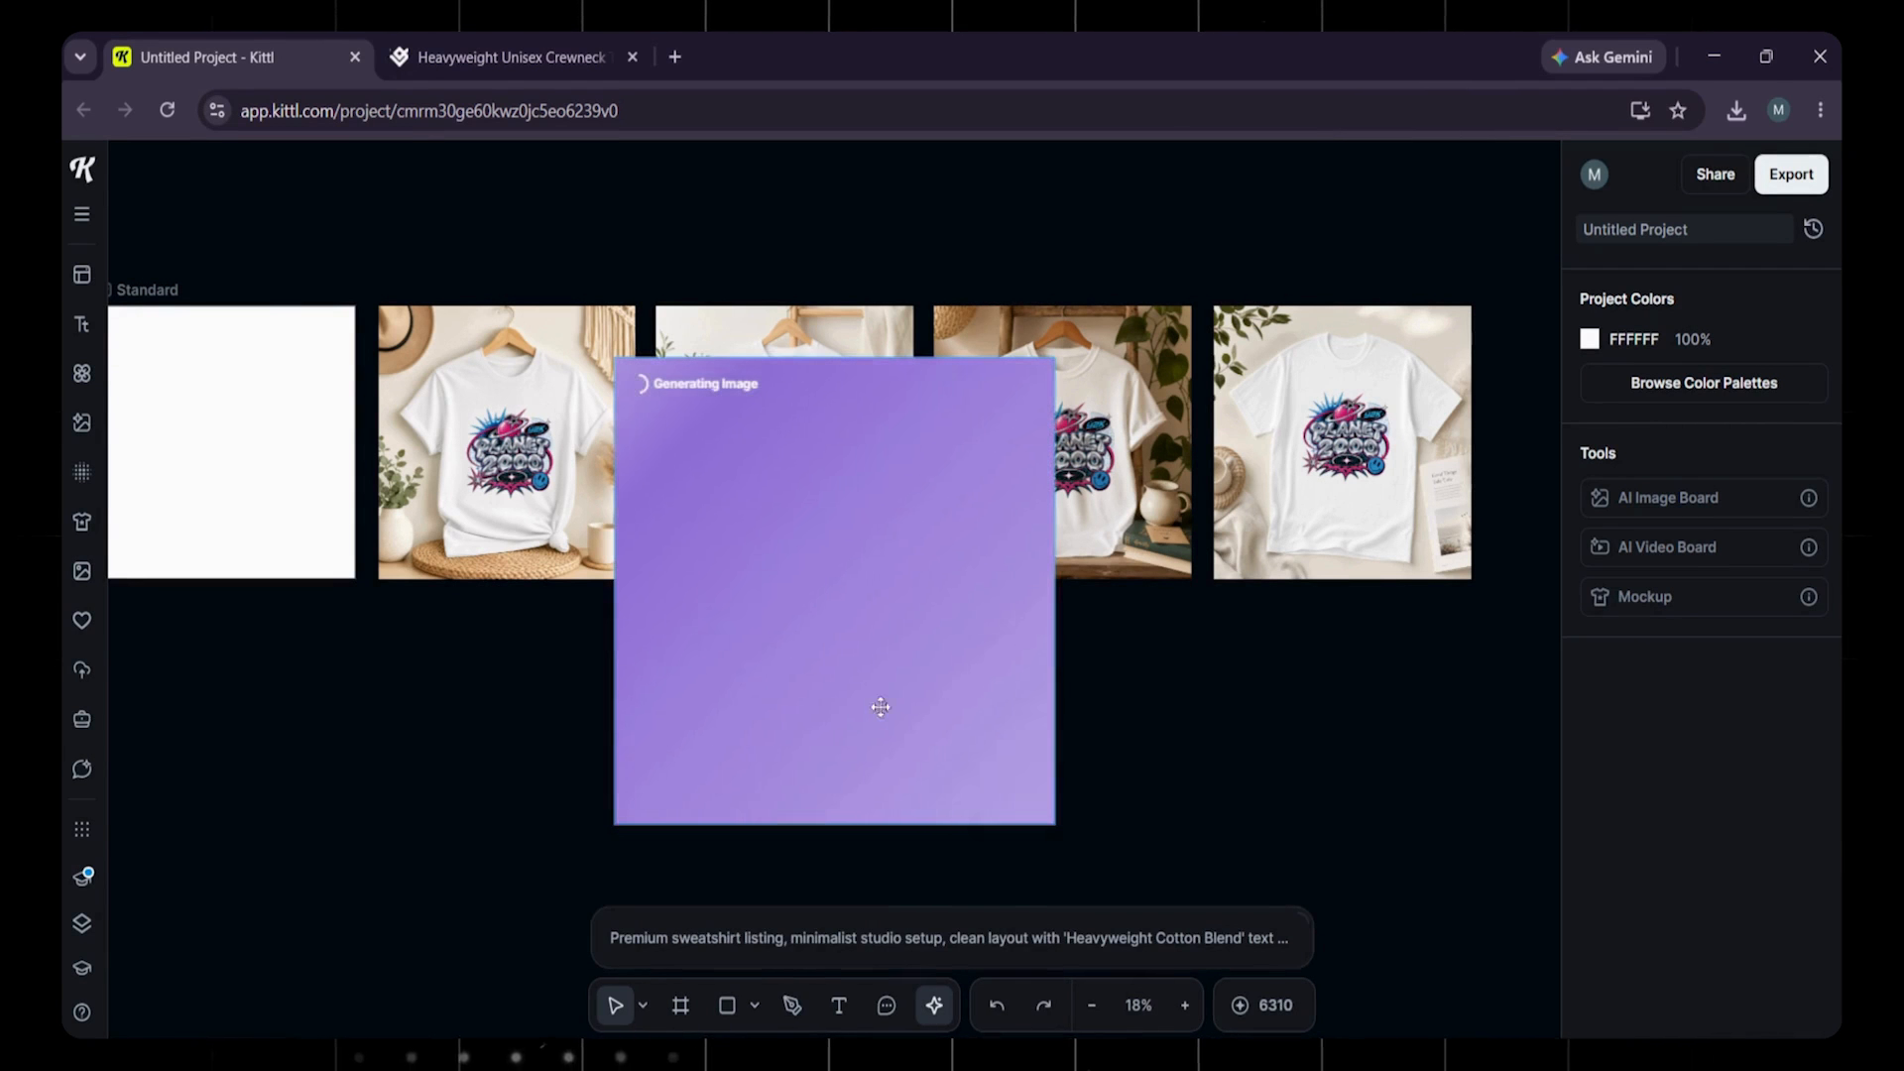
# Move the image being generated to the empty canvas area below the first T-shirt mockup and bring it fully into view.
pyautogui.moveTo(874, 643); pyautogui.dragTo(638, 930)
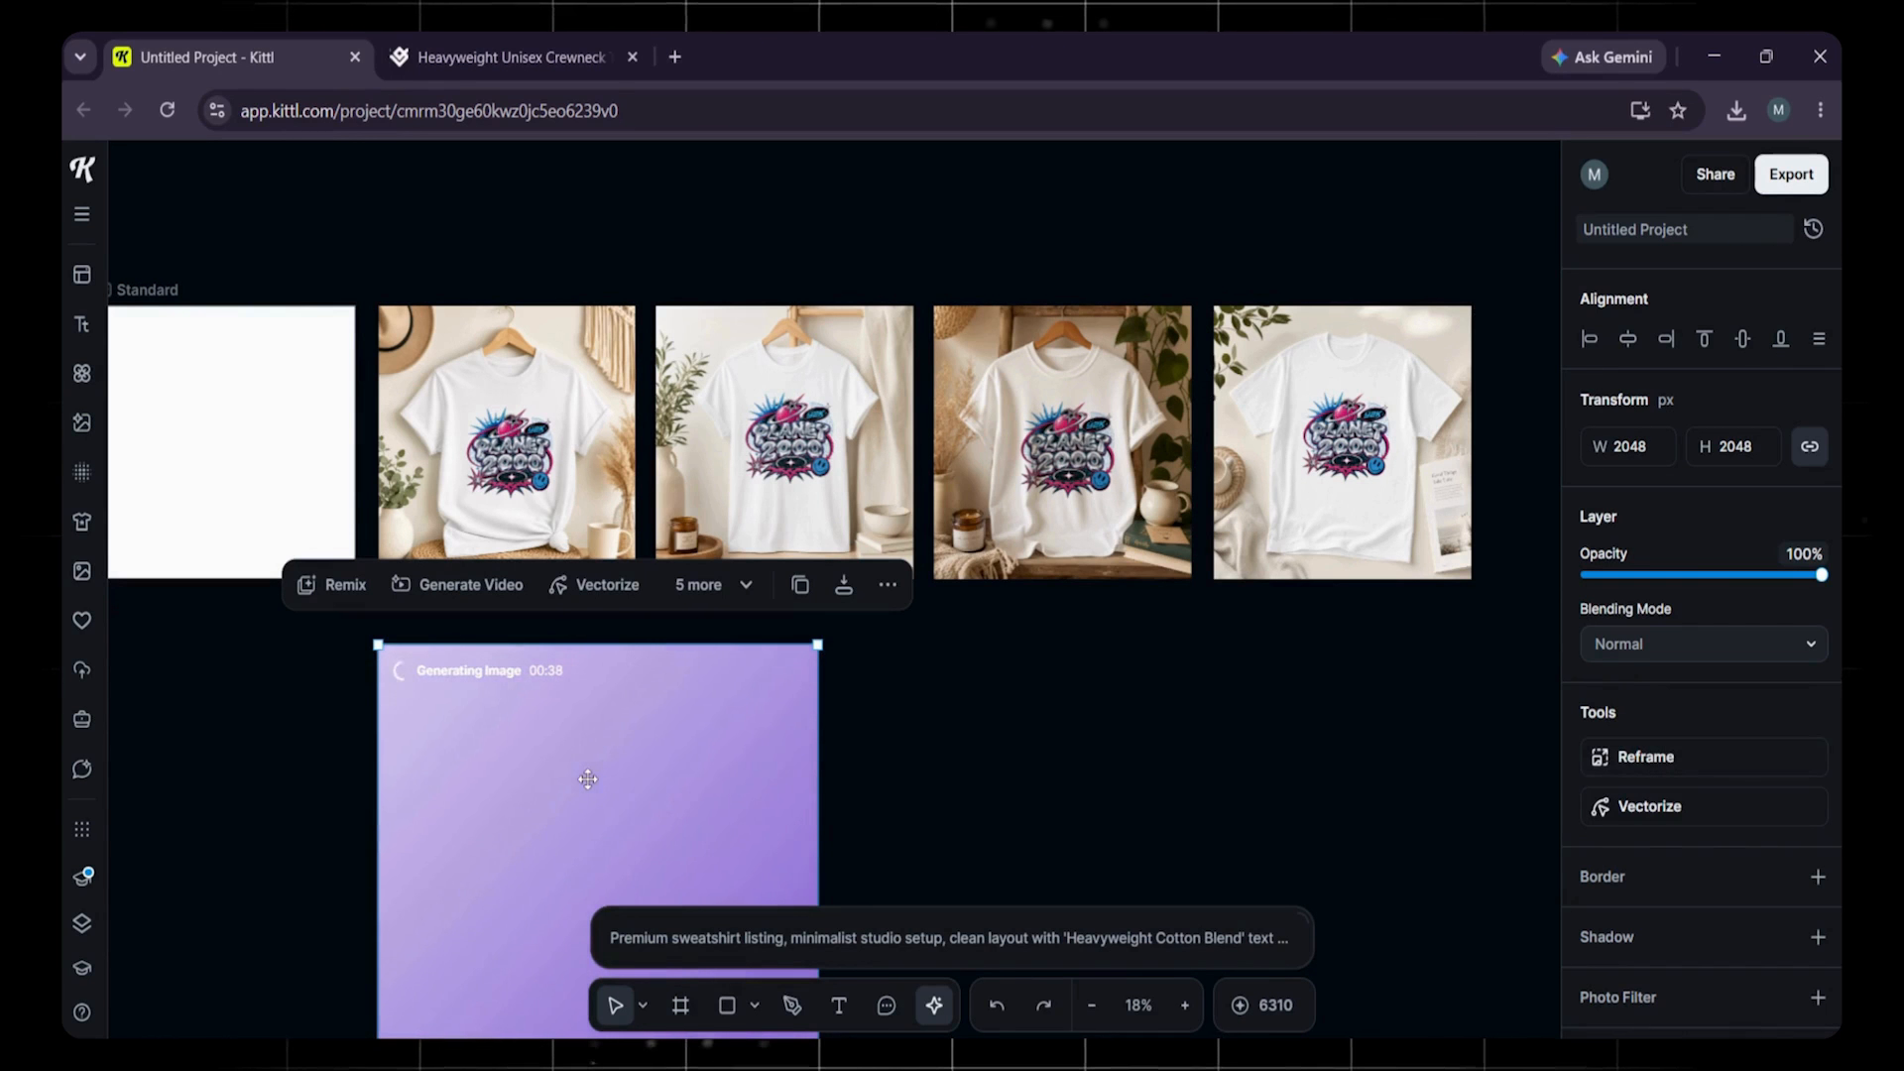
pyautogui.click(642, 1005)
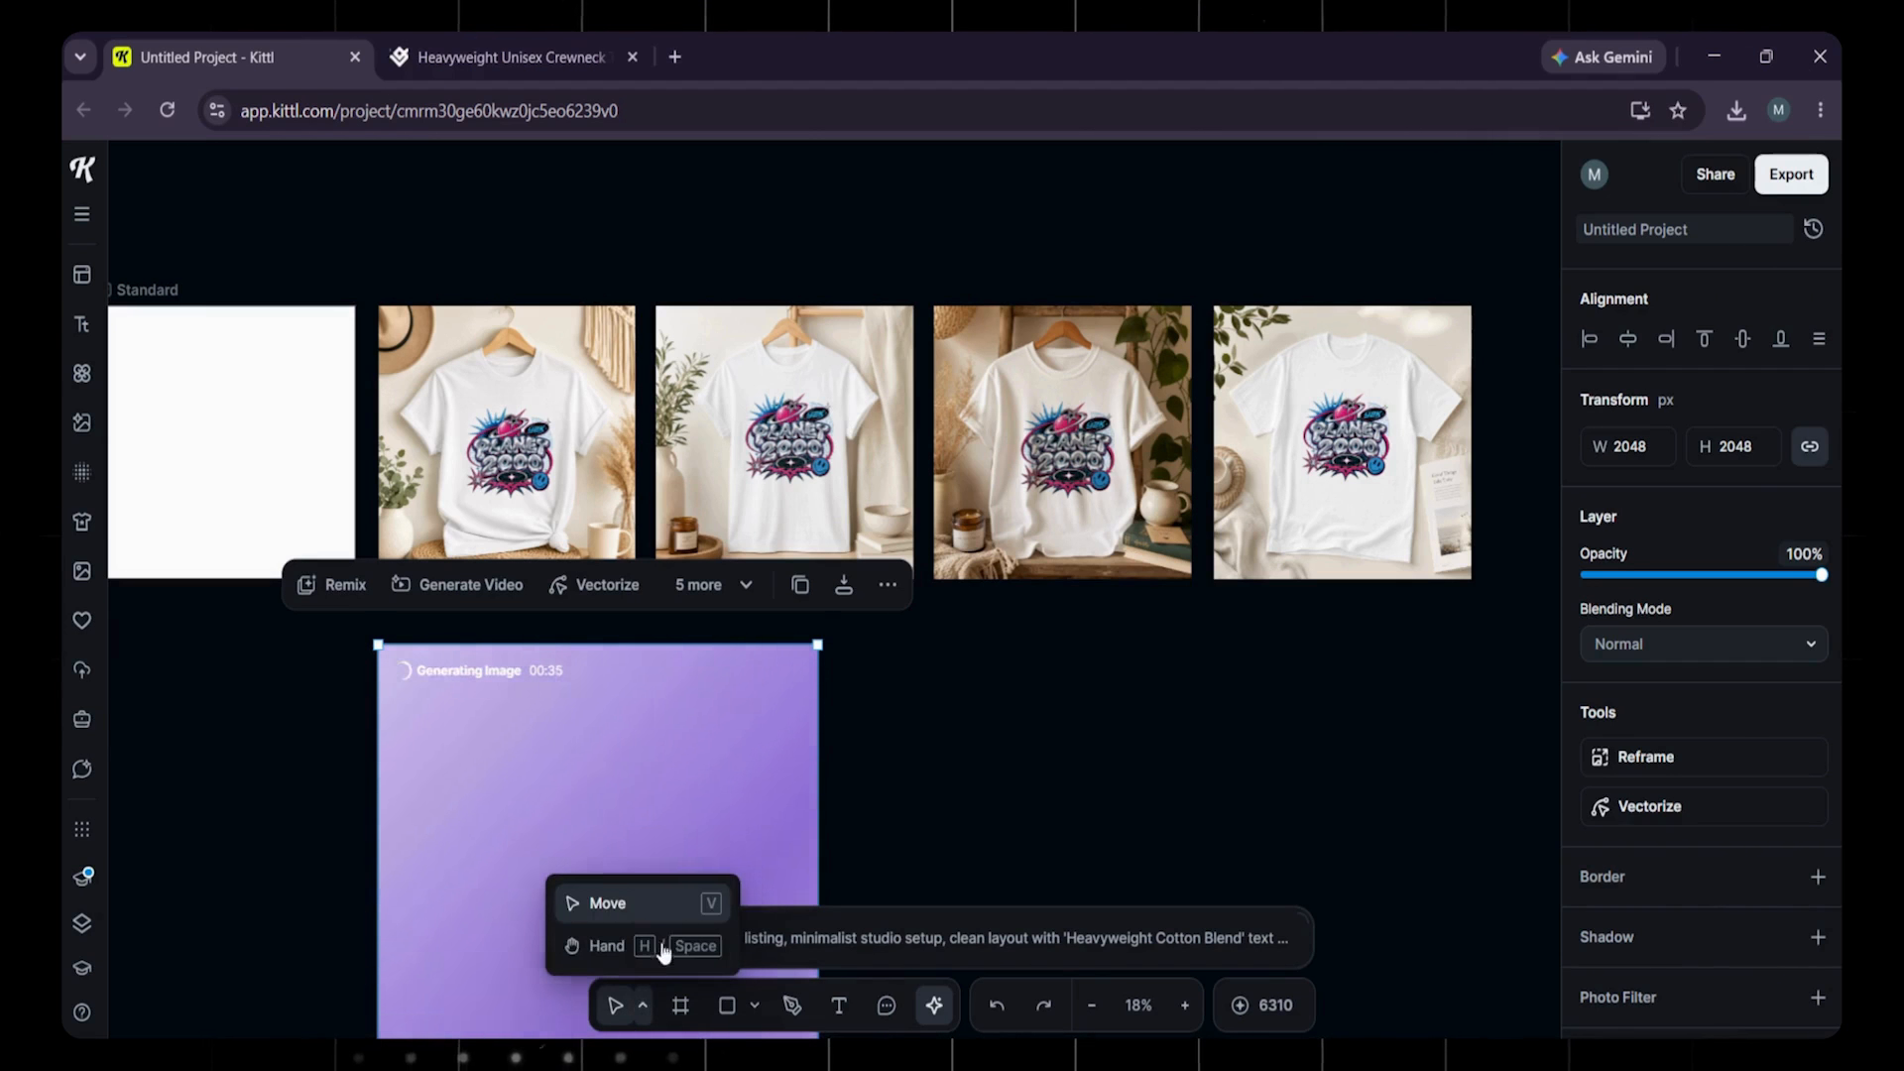
pyautogui.click(661, 947)
pyautogui.moveTo(1106, 734); pyautogui.dragTo(1118, 459)
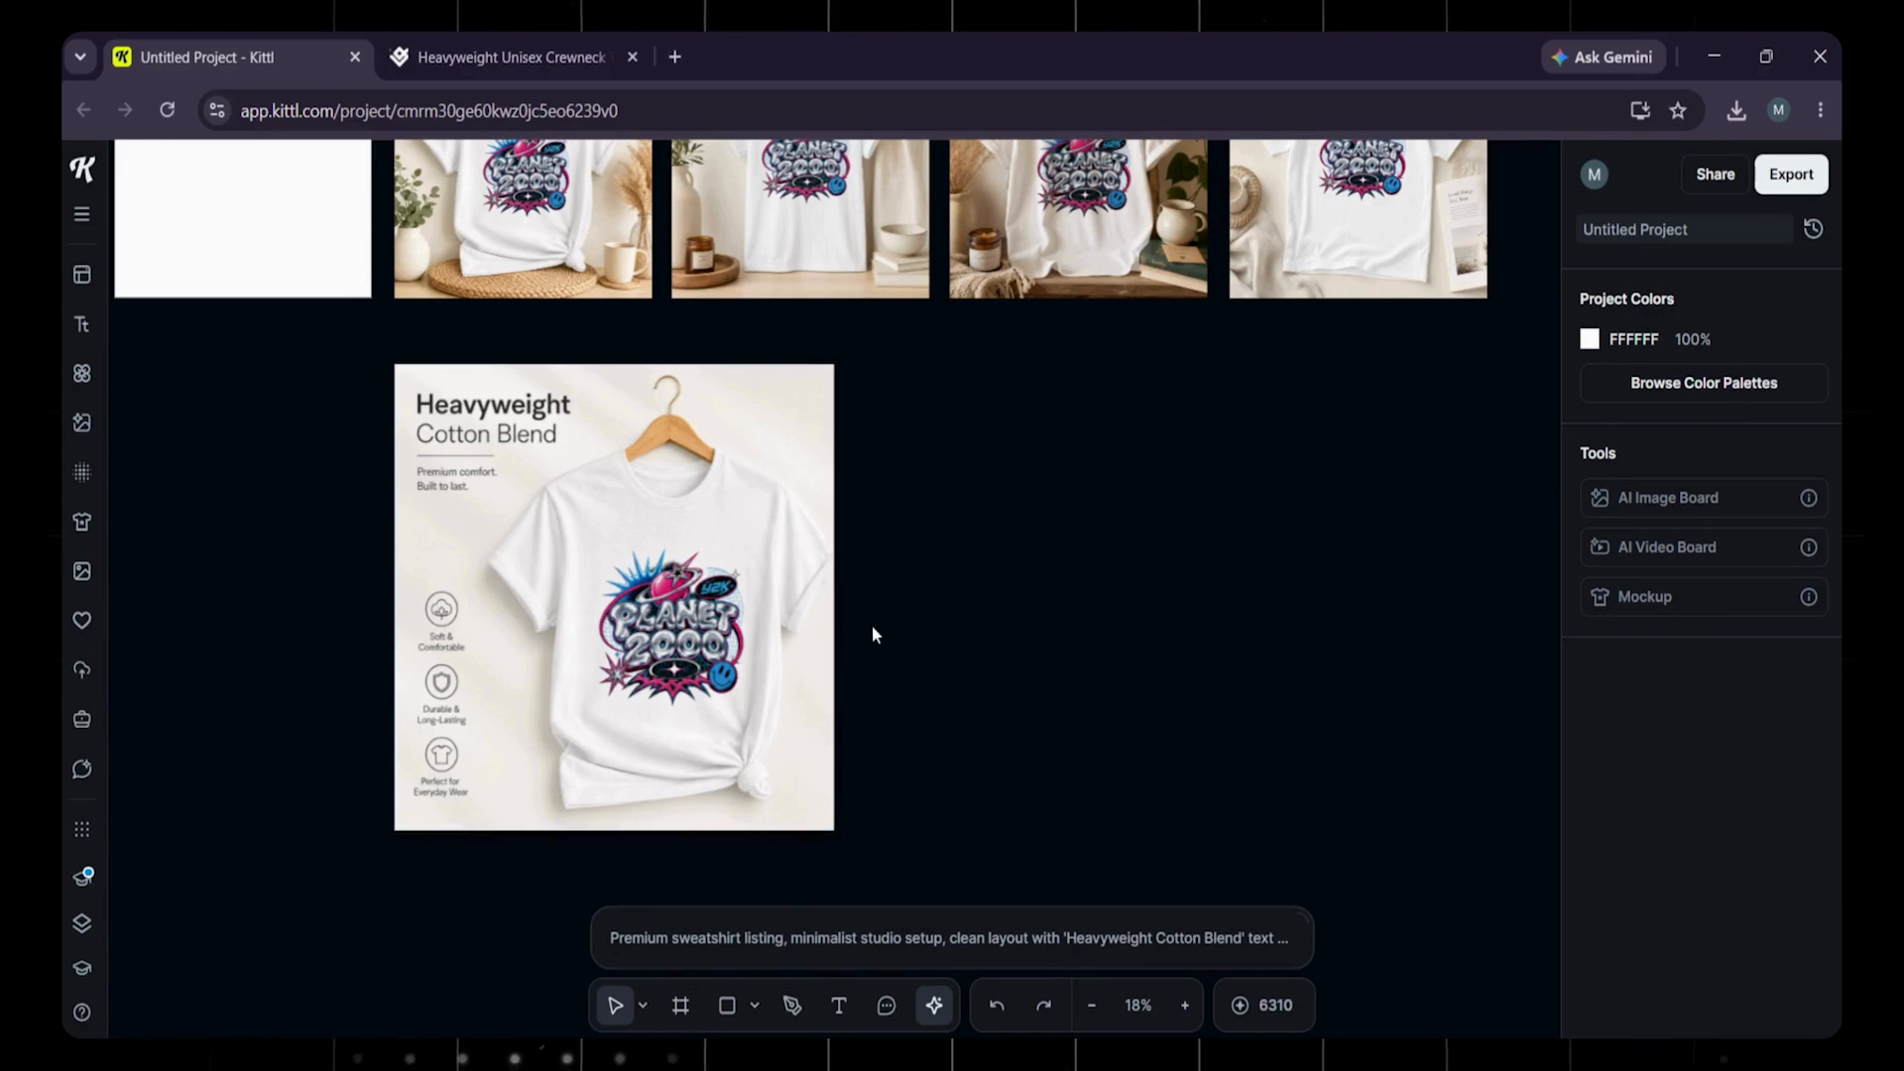
# Examine the Heavyweight Cotton Blend listing image and compare it with the row of T-shirt mockups above it.
pyautogui.scroll(3, 949, 694)
pyautogui.scroll(-3, 948, 697)
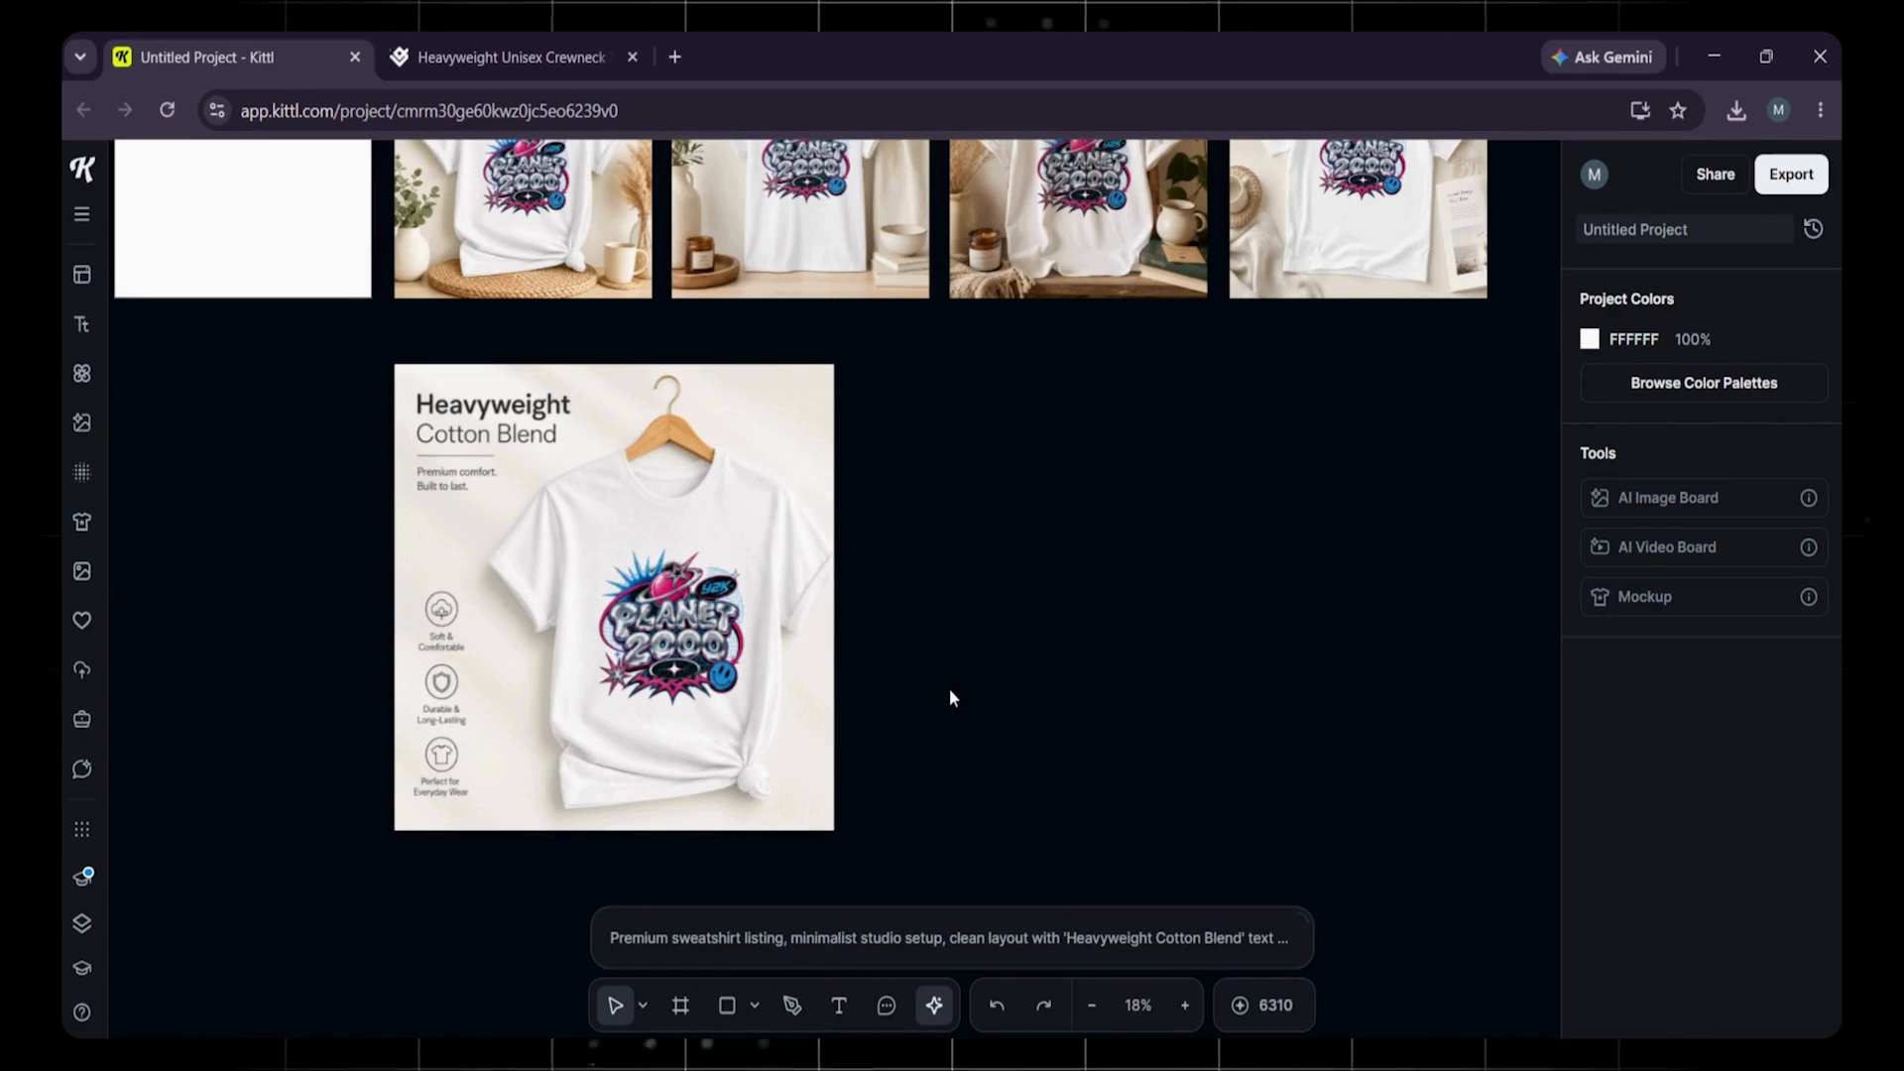
pyautogui.scroll(3, 742, 559)
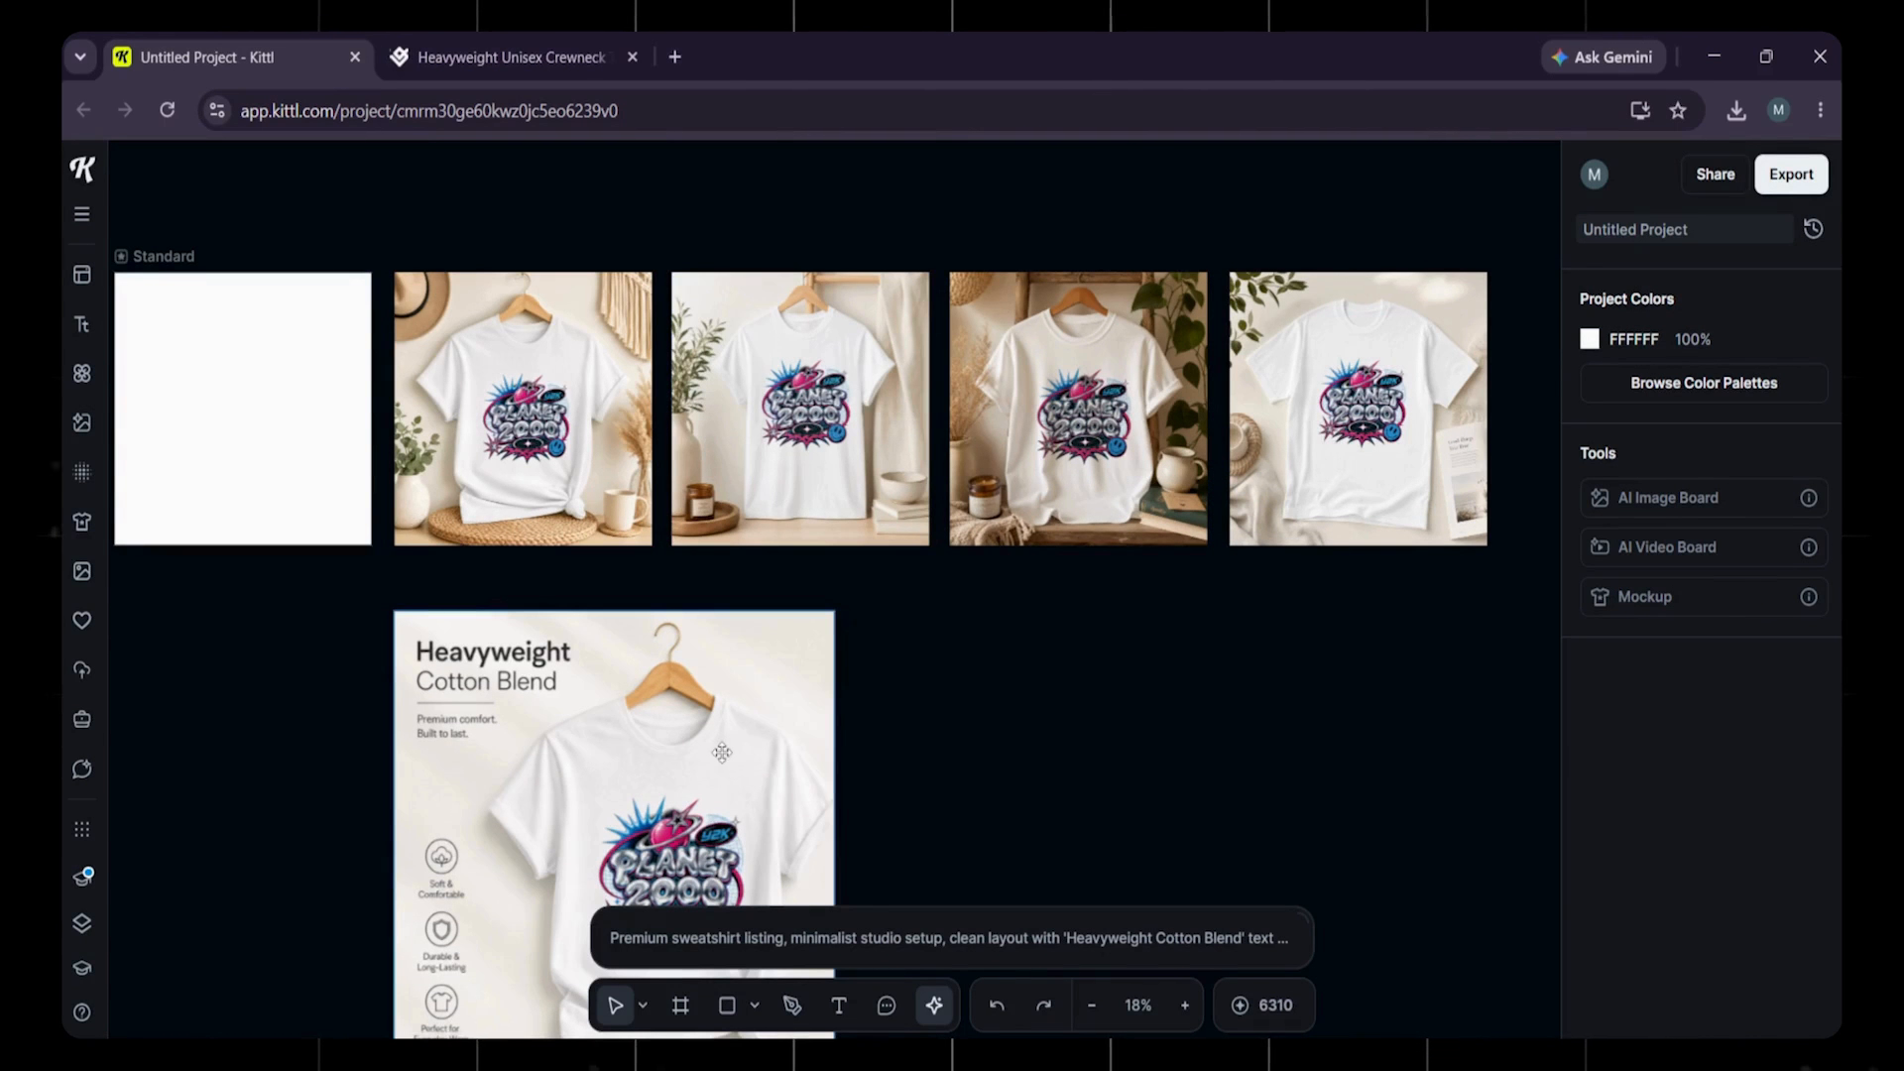
pyautogui.scroll(-3, 932, 652)
pyautogui.scroll(3, 932, 652)
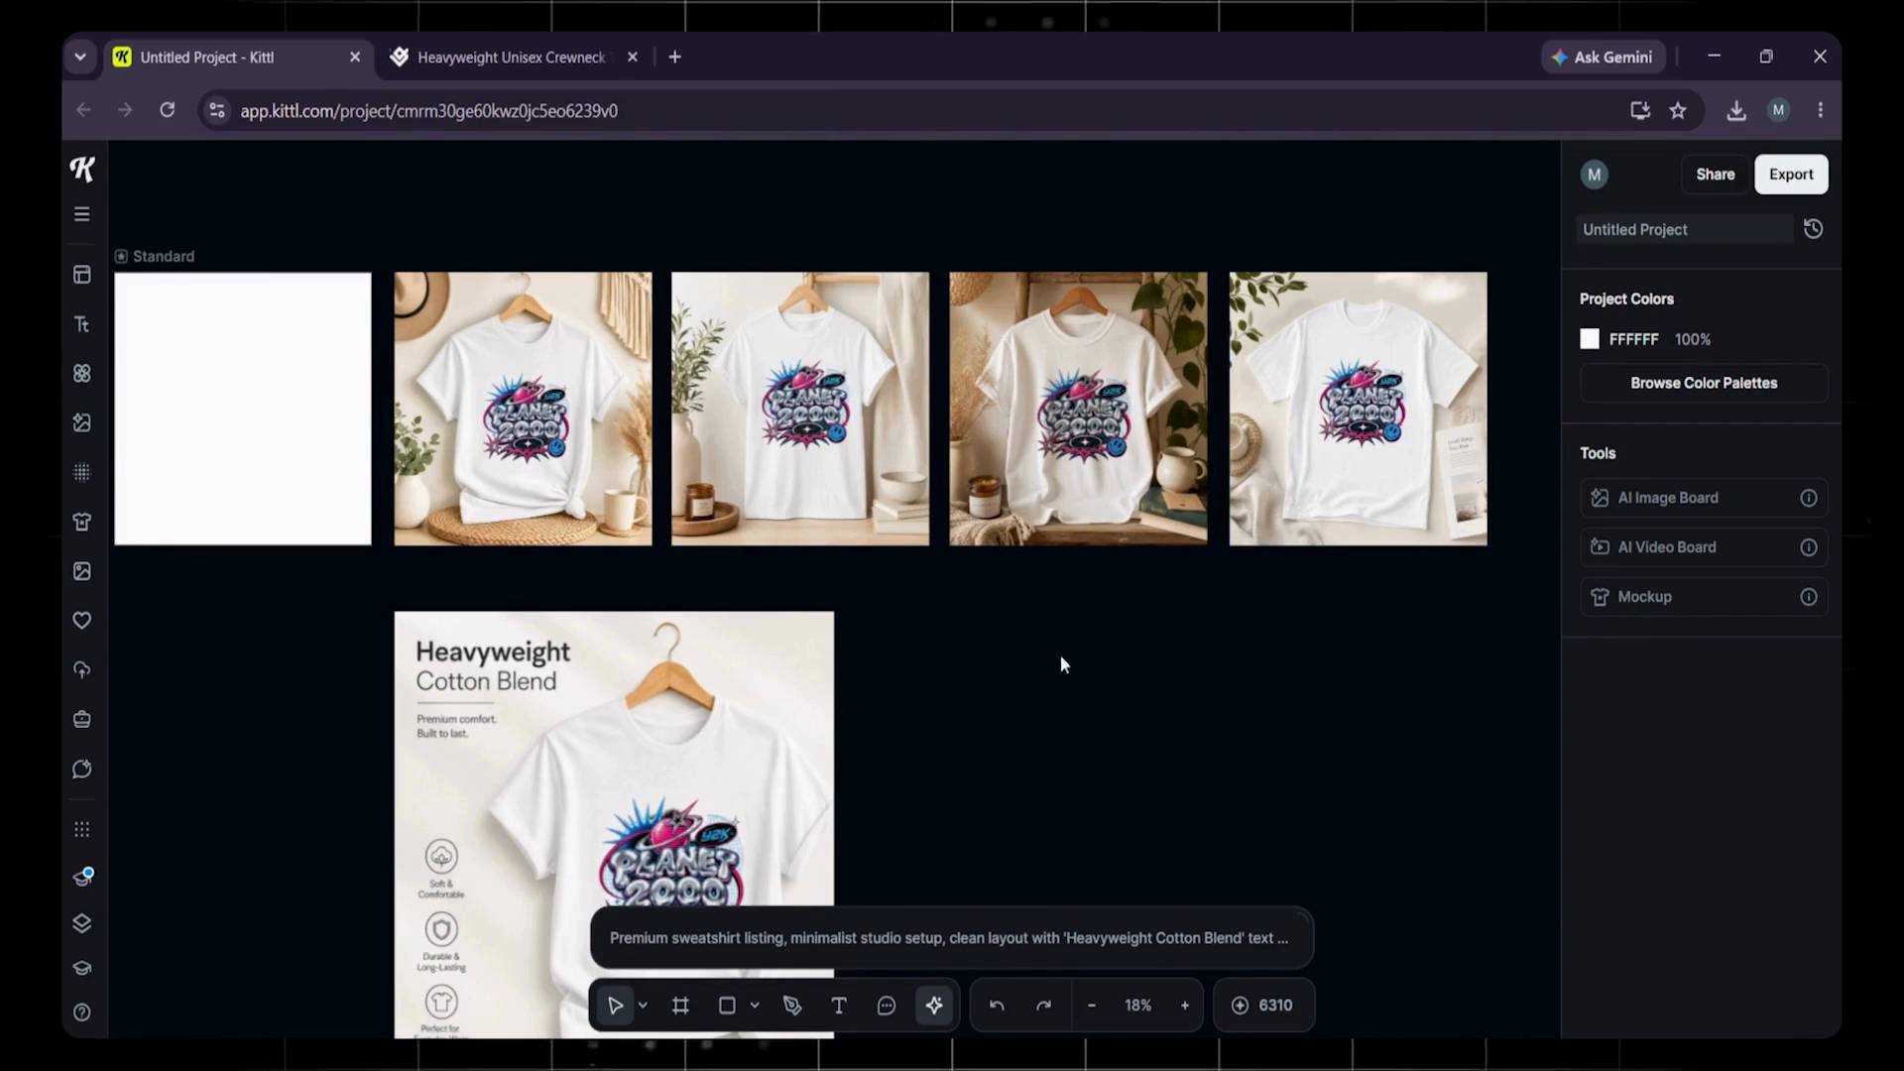
pyautogui.scroll(-3, 1032, 659)
pyautogui.scroll(3, 1032, 658)
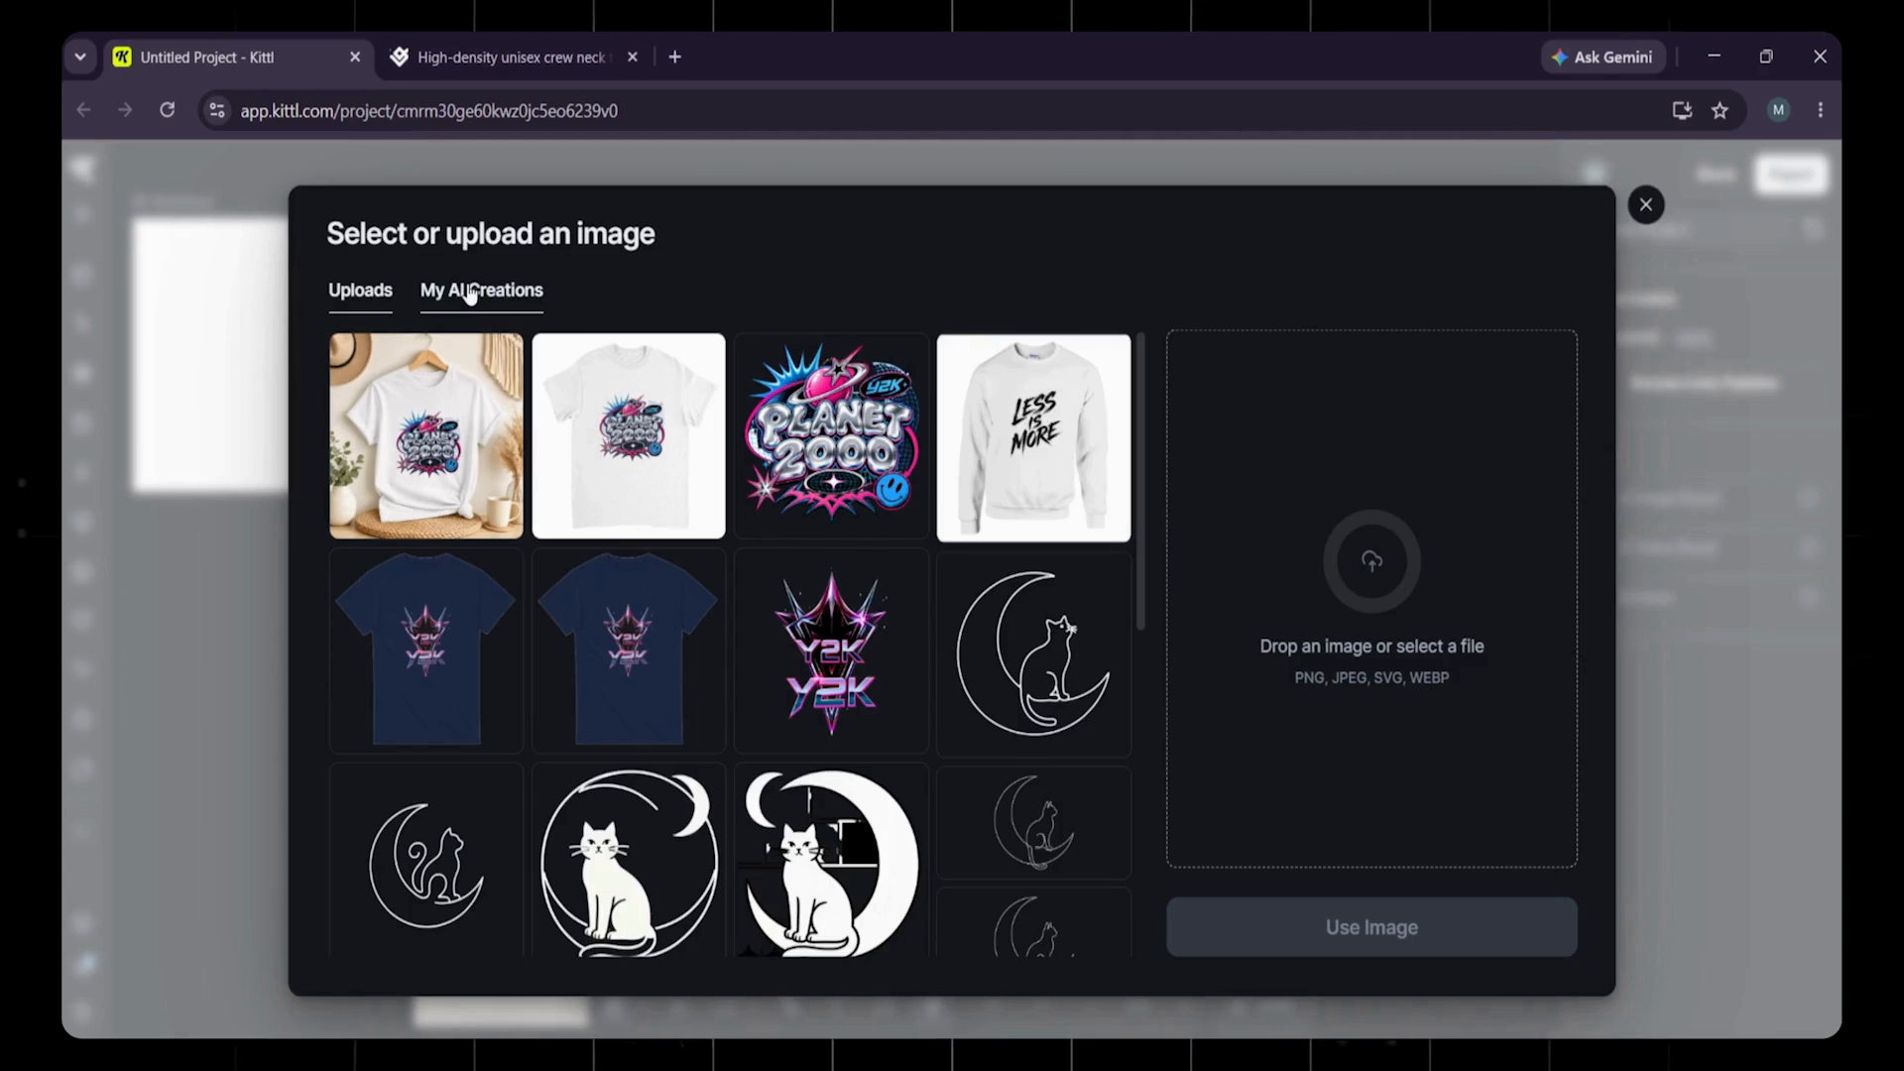
# Attach the AI-created T-shirt mockup without a hanger and submit the prompt "Create a cinematic video of a person wearing the product in a sunlit studio.".
pyautogui.click(471, 289)
pyautogui.click(1033, 437)
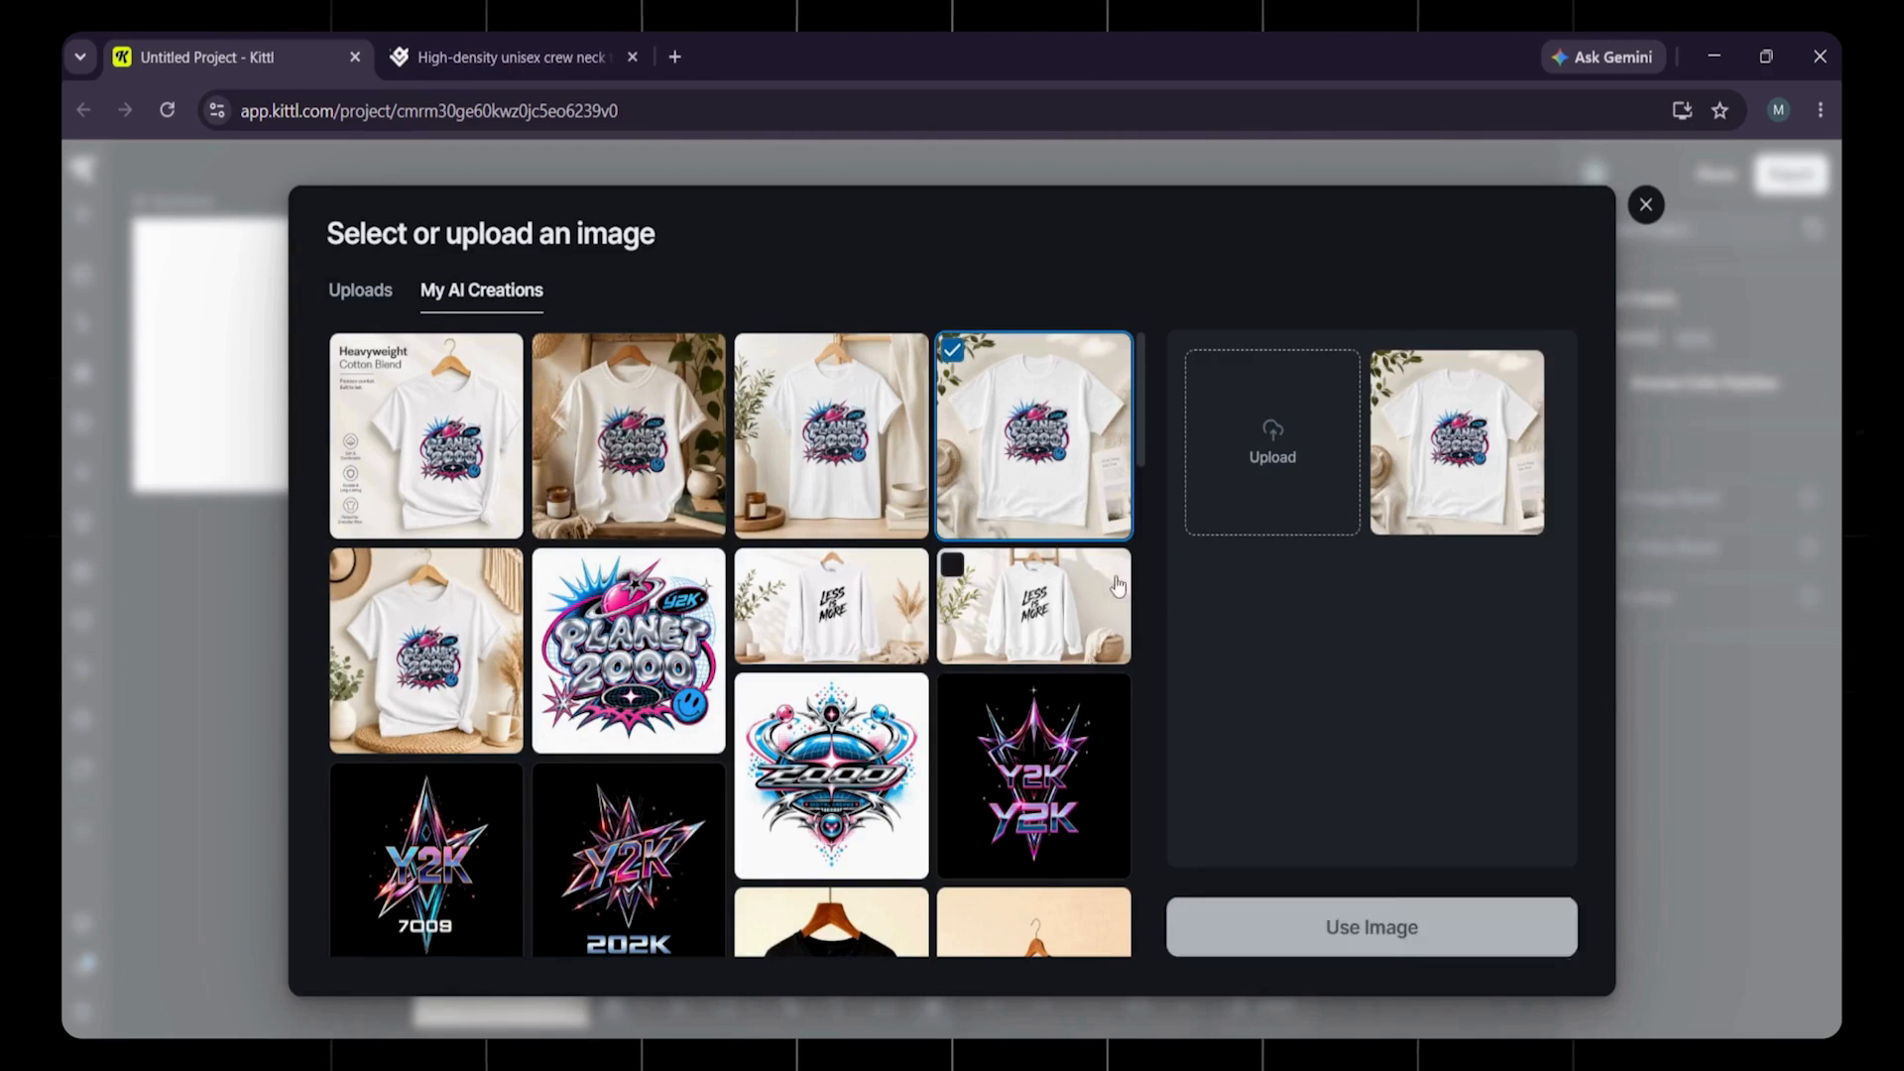
pyautogui.click(1330, 932)
pyautogui.click(714, 890)
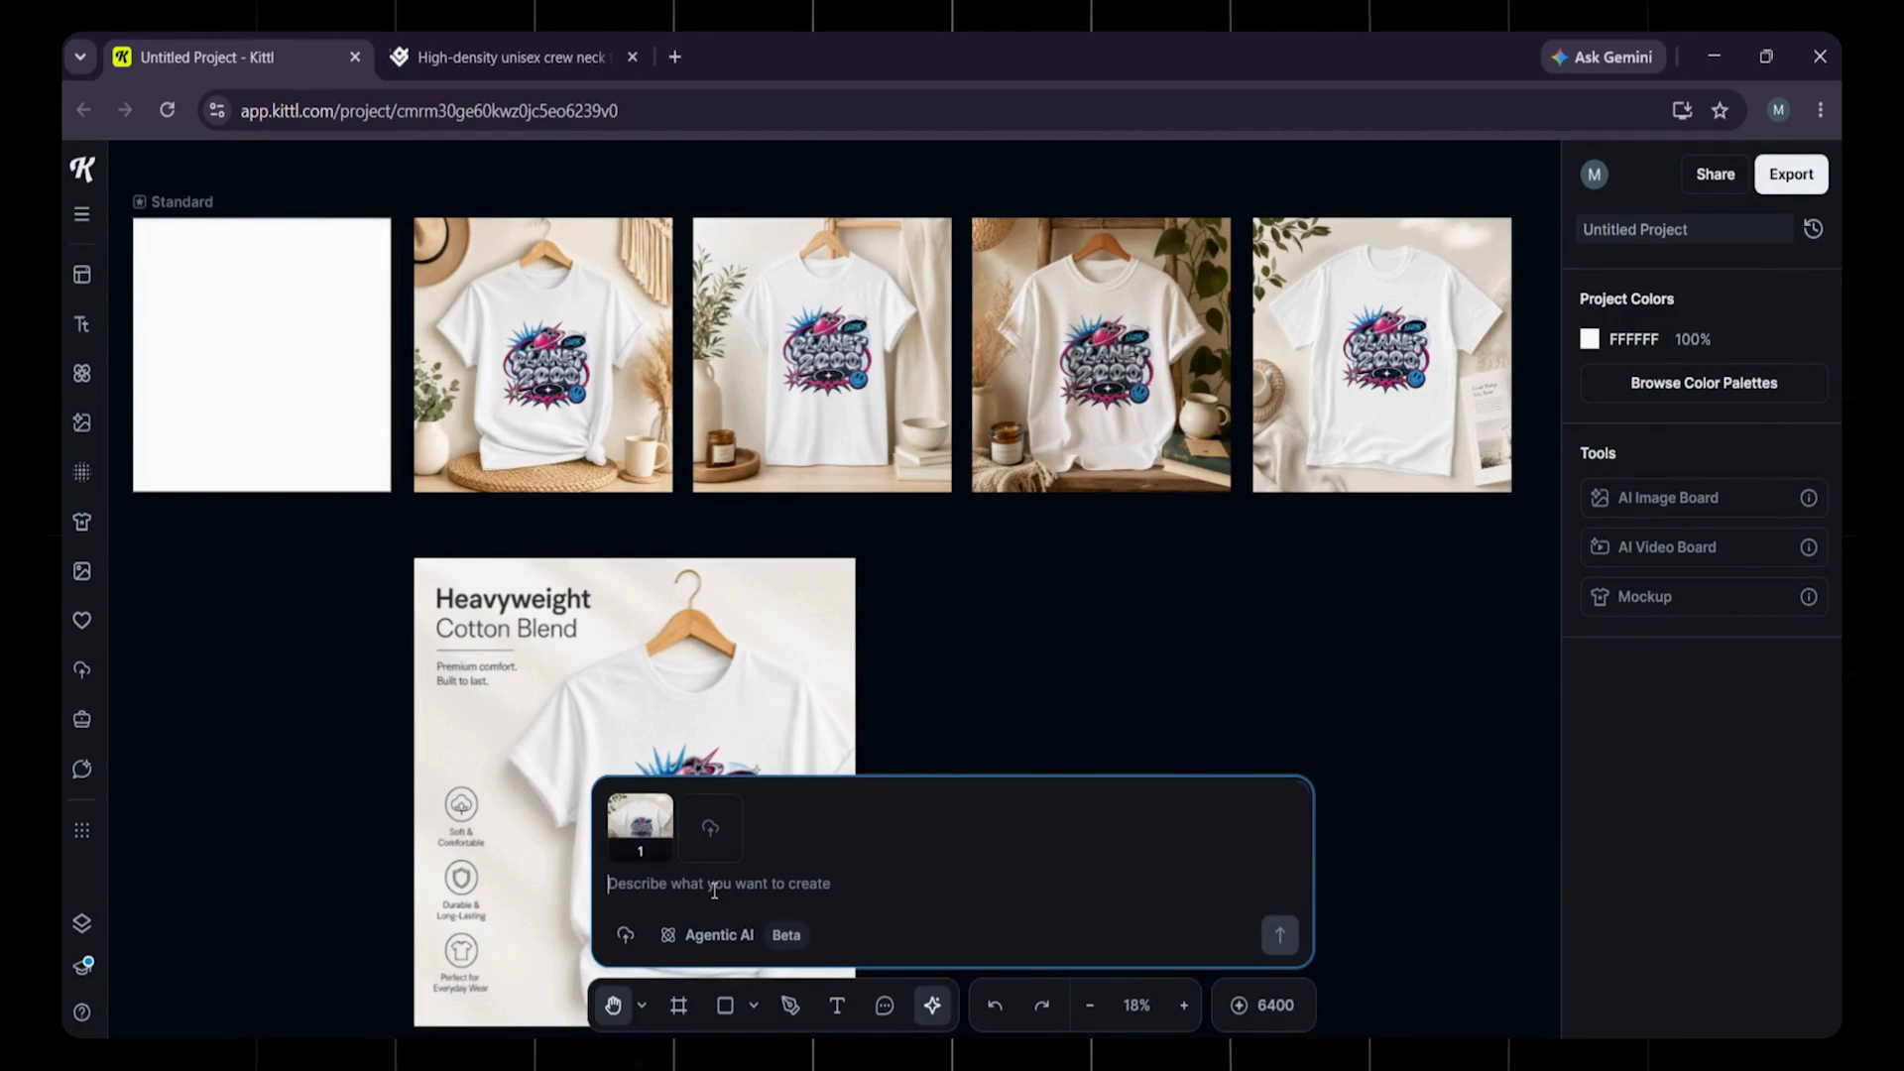
pyautogui.write('Create a cinematic video of a person wearing the product in a sunlit studio.')
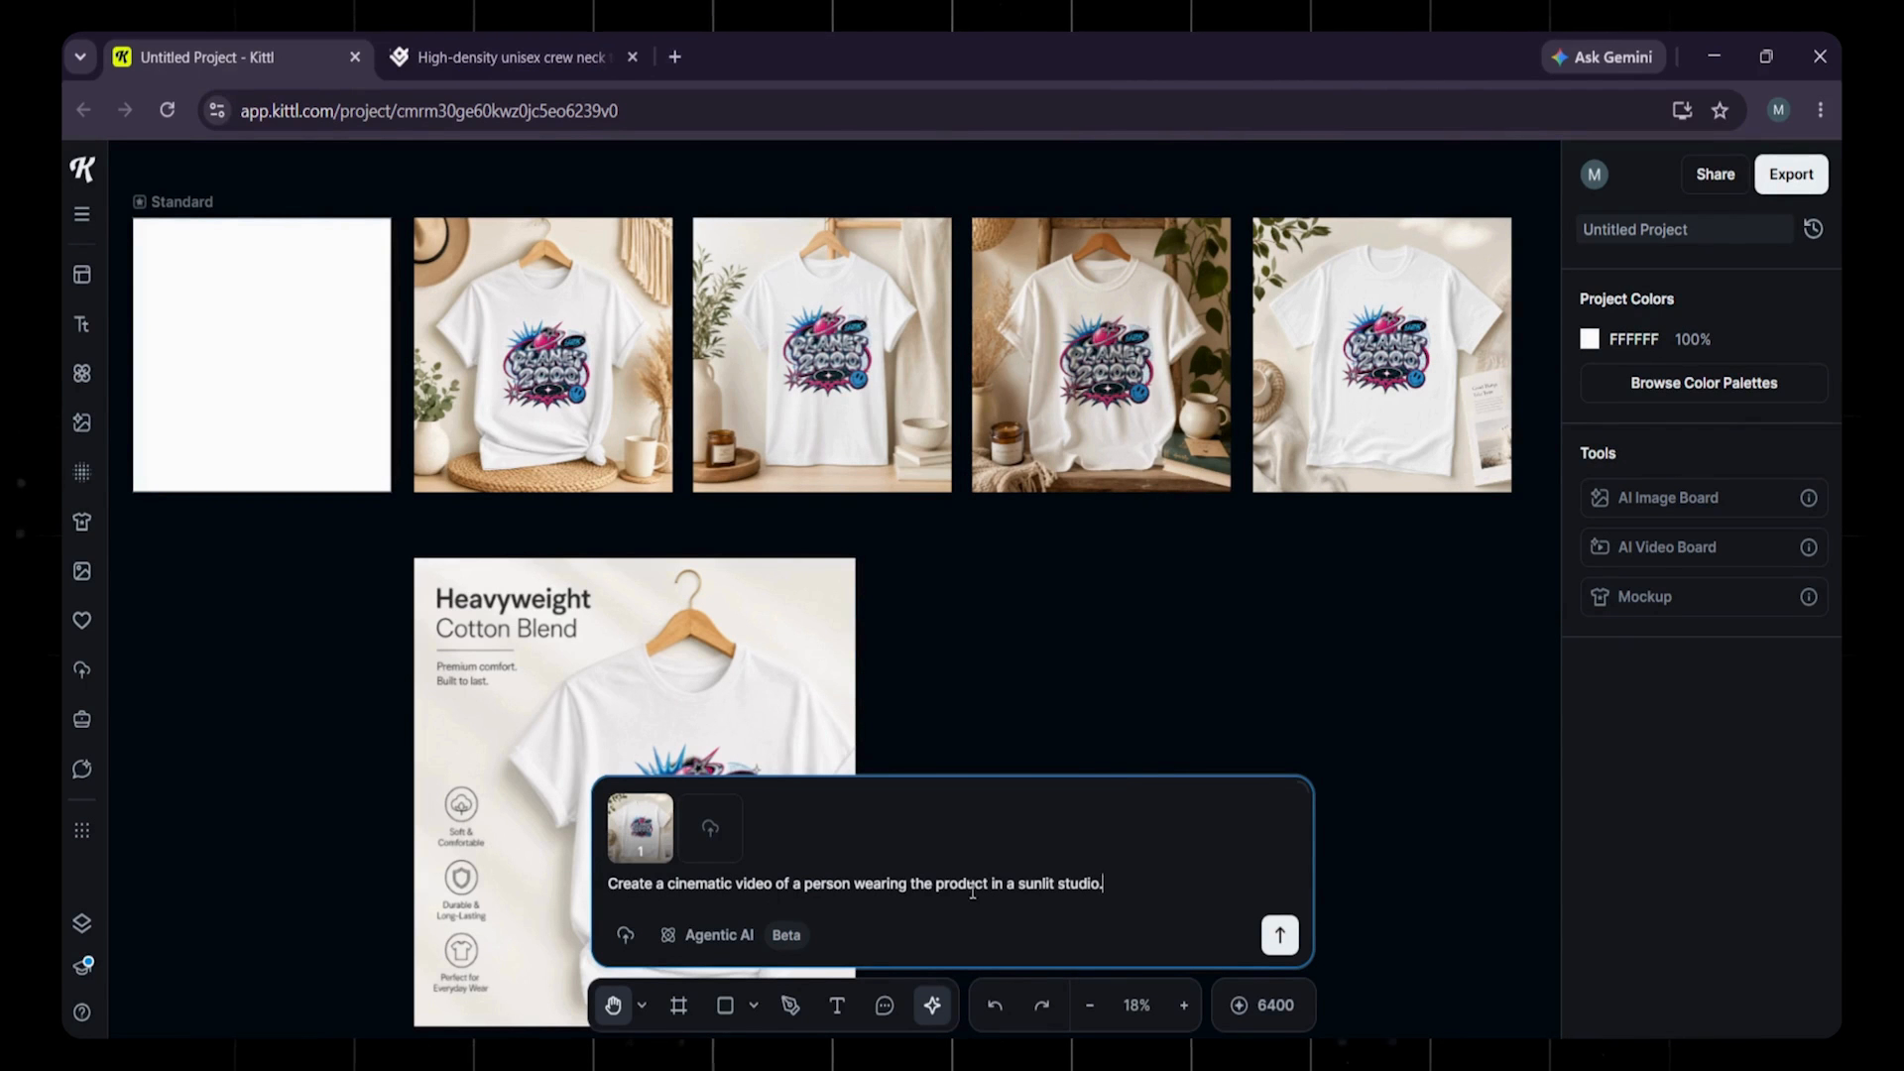
pyautogui.click(1280, 936)
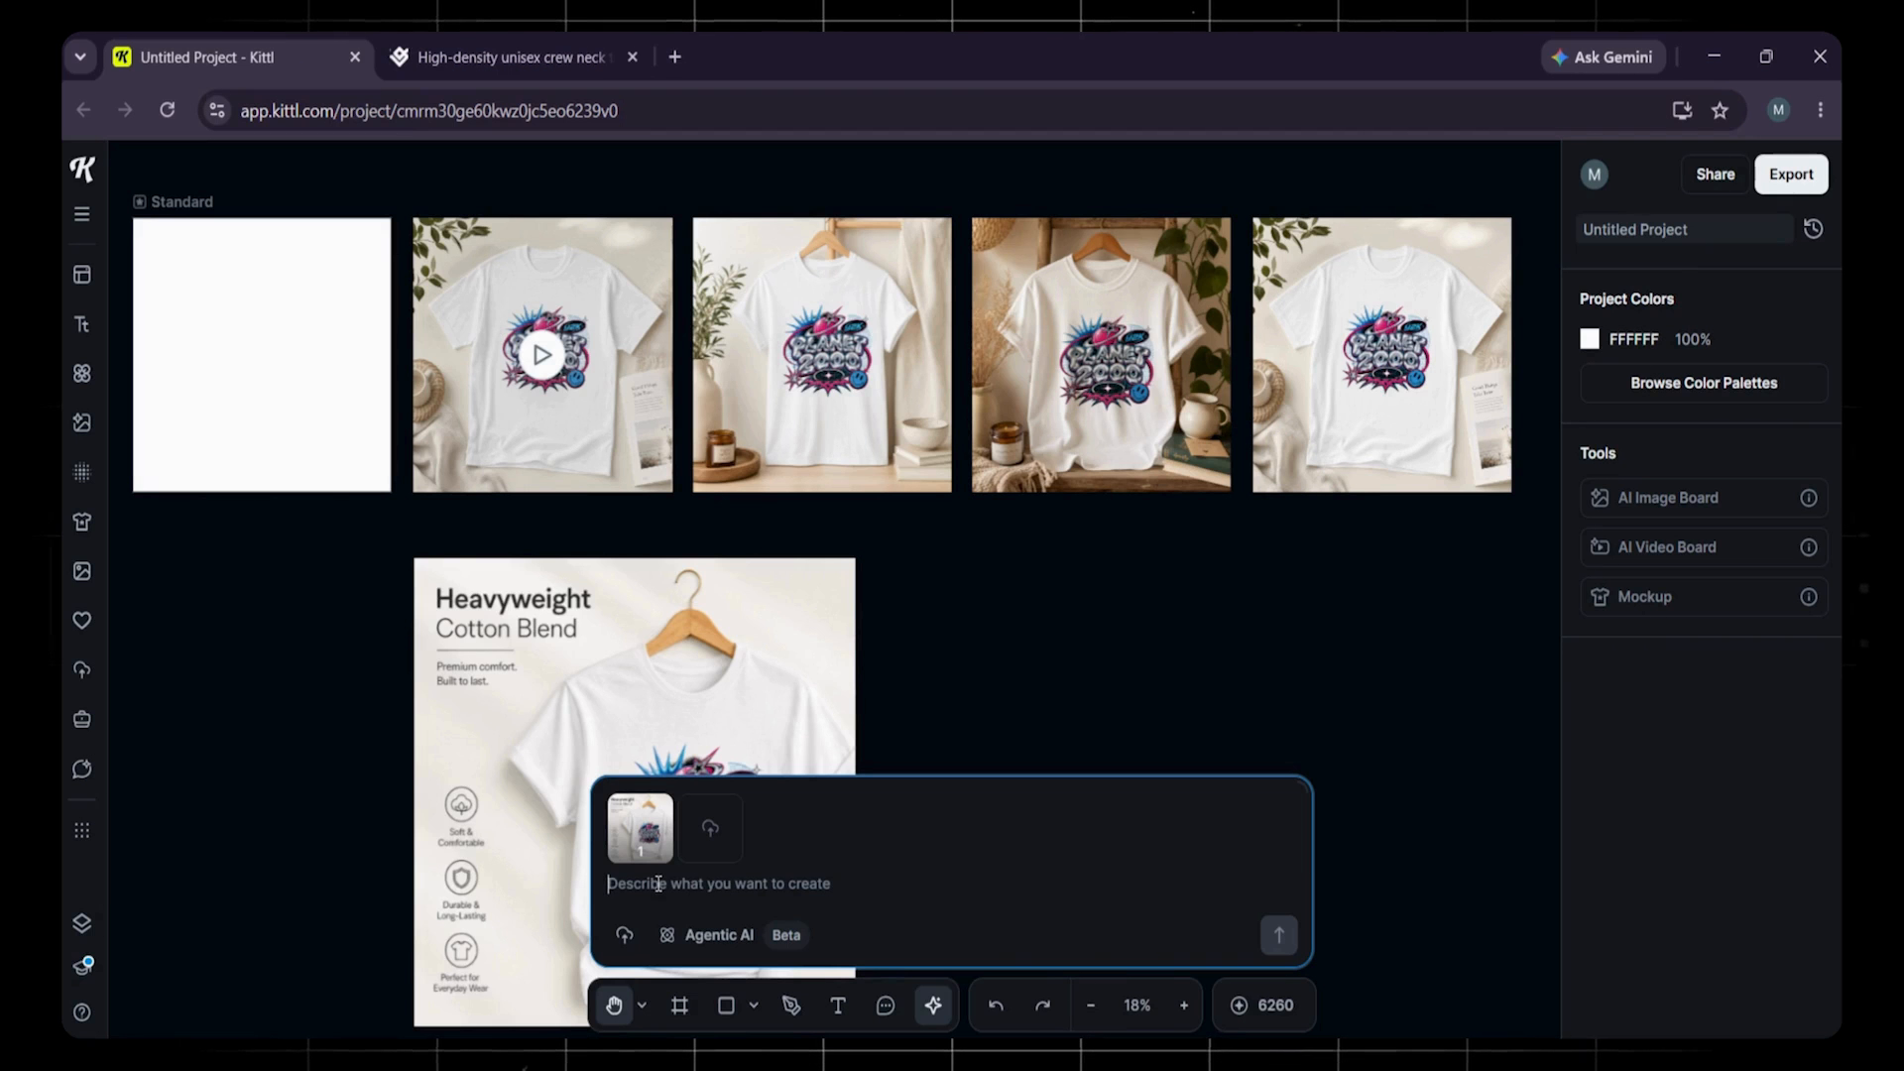
# Request a video of the Heavyweight Cotton Blend image with the prompt "Slow motion panning shot of the product hanging on a minimalist rack.".
pyautogui.write('Slow motion panning shot of the product hanging on a minimalist rack.')
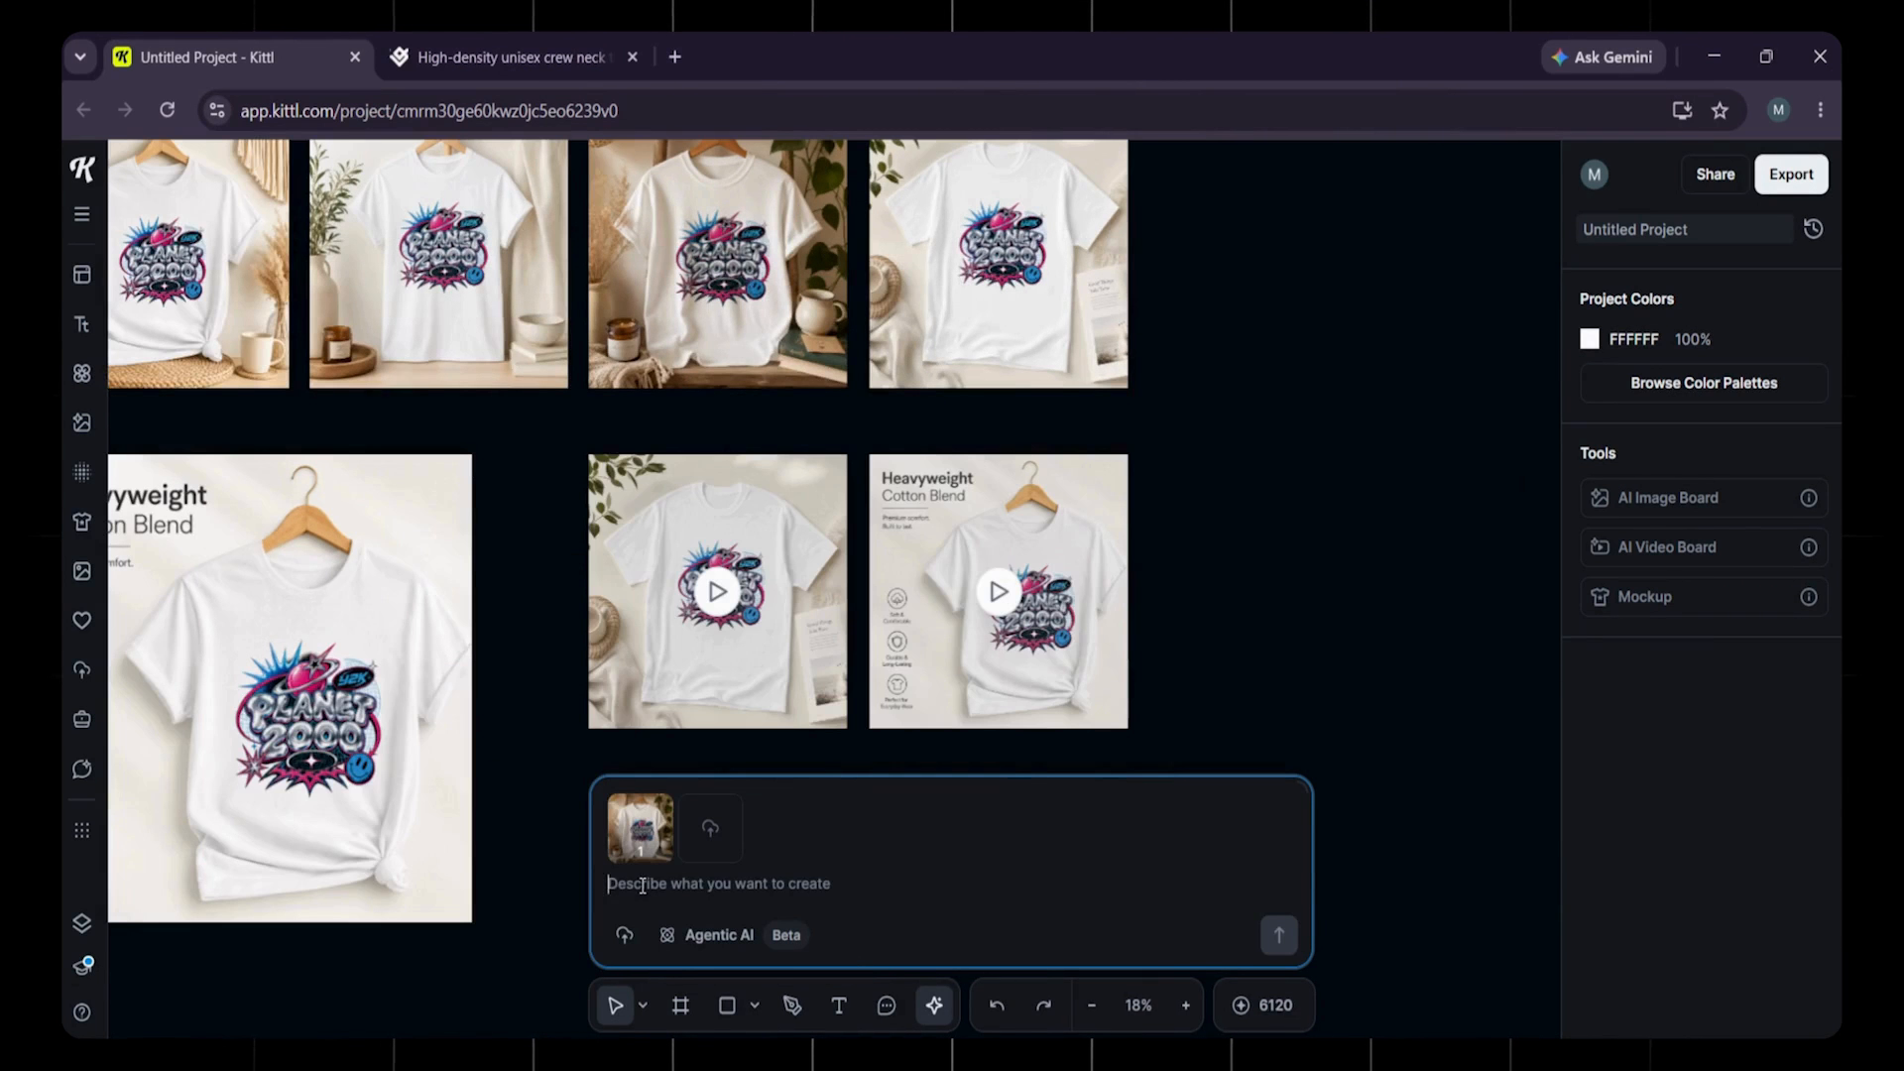
# Generate a video from the attached mockup with the prompt "Professional product showcase video of a sweatshirt, clean studio background, rotating smoothly, high-end e-commerce quality.".
pyautogui.write('Professional product showcase video of a sweatshirt, clean studio background, rotating smoothly, high-end e-commerce quality.')
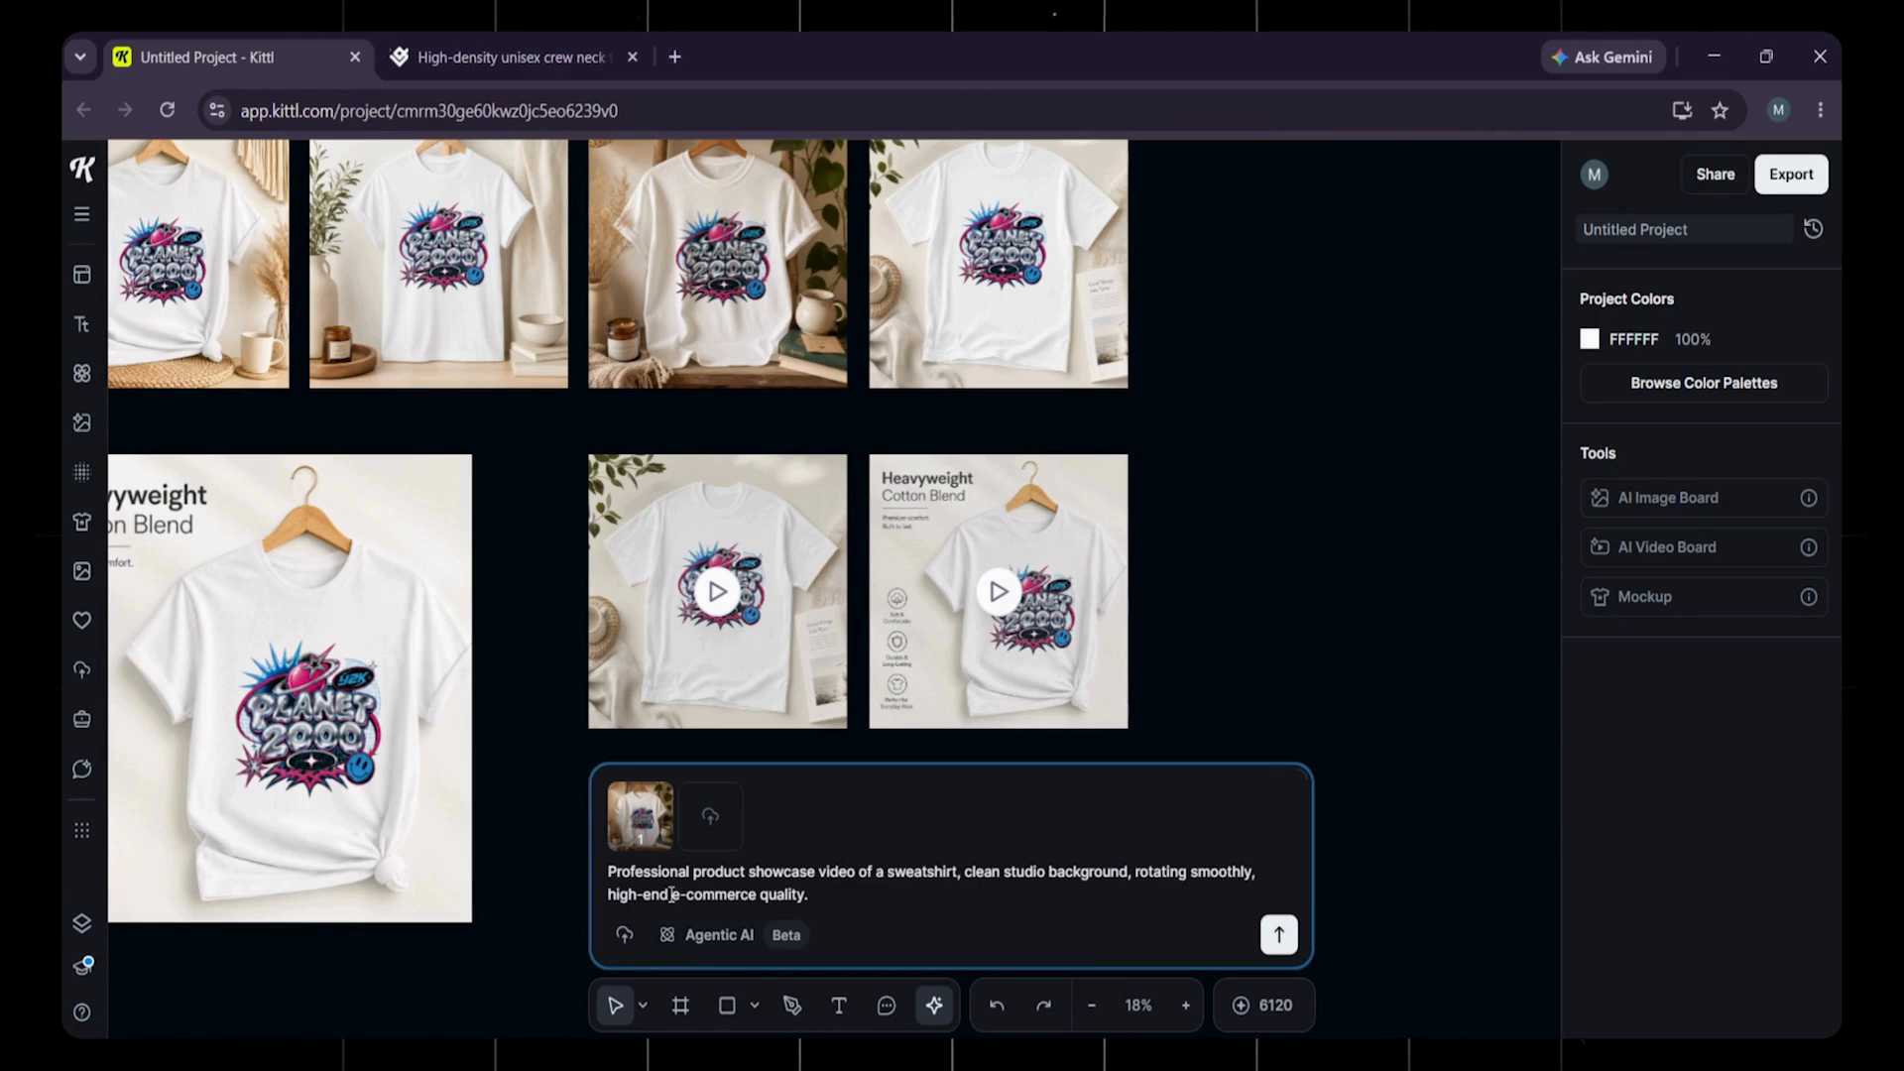
pyautogui.click(1279, 933)
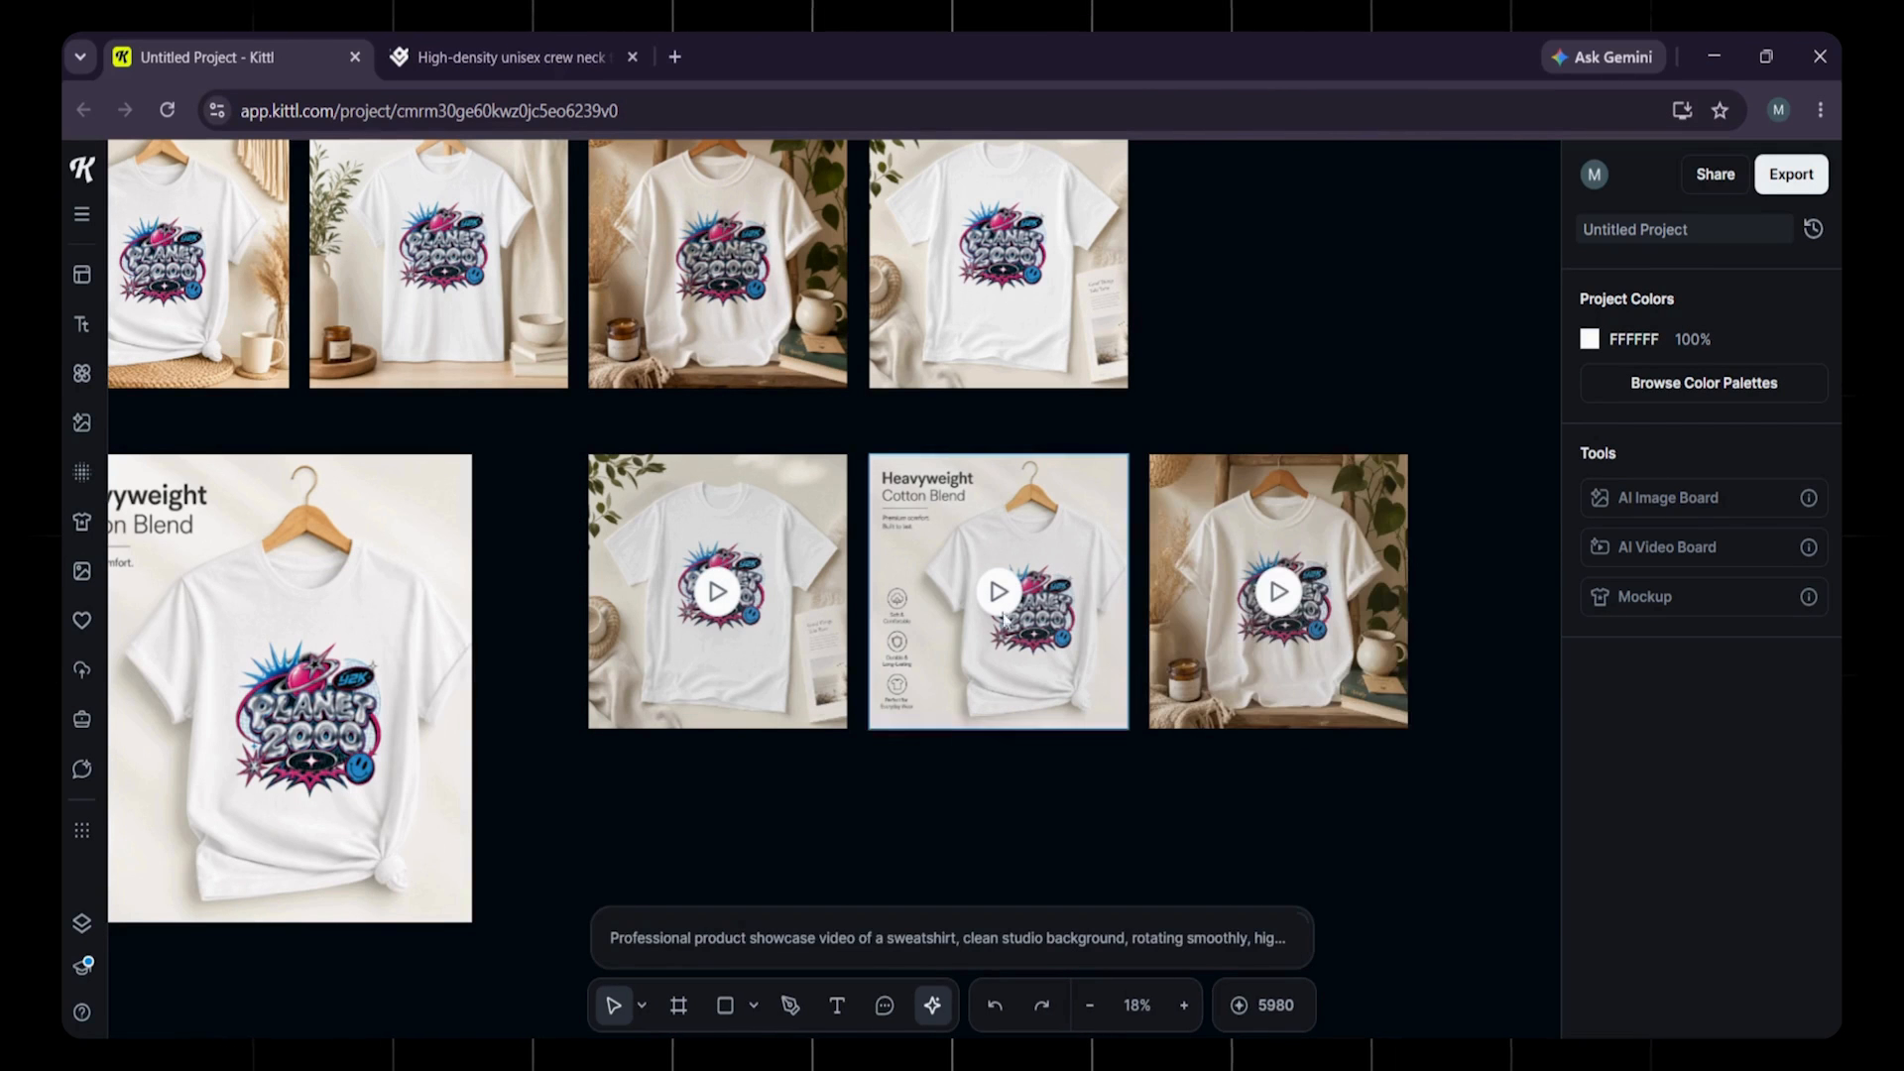
# Play and pause the first and second generated T-shirt videos, select the third one, and check the last video prompt without resubmitting it.
pyautogui.click(713, 595)
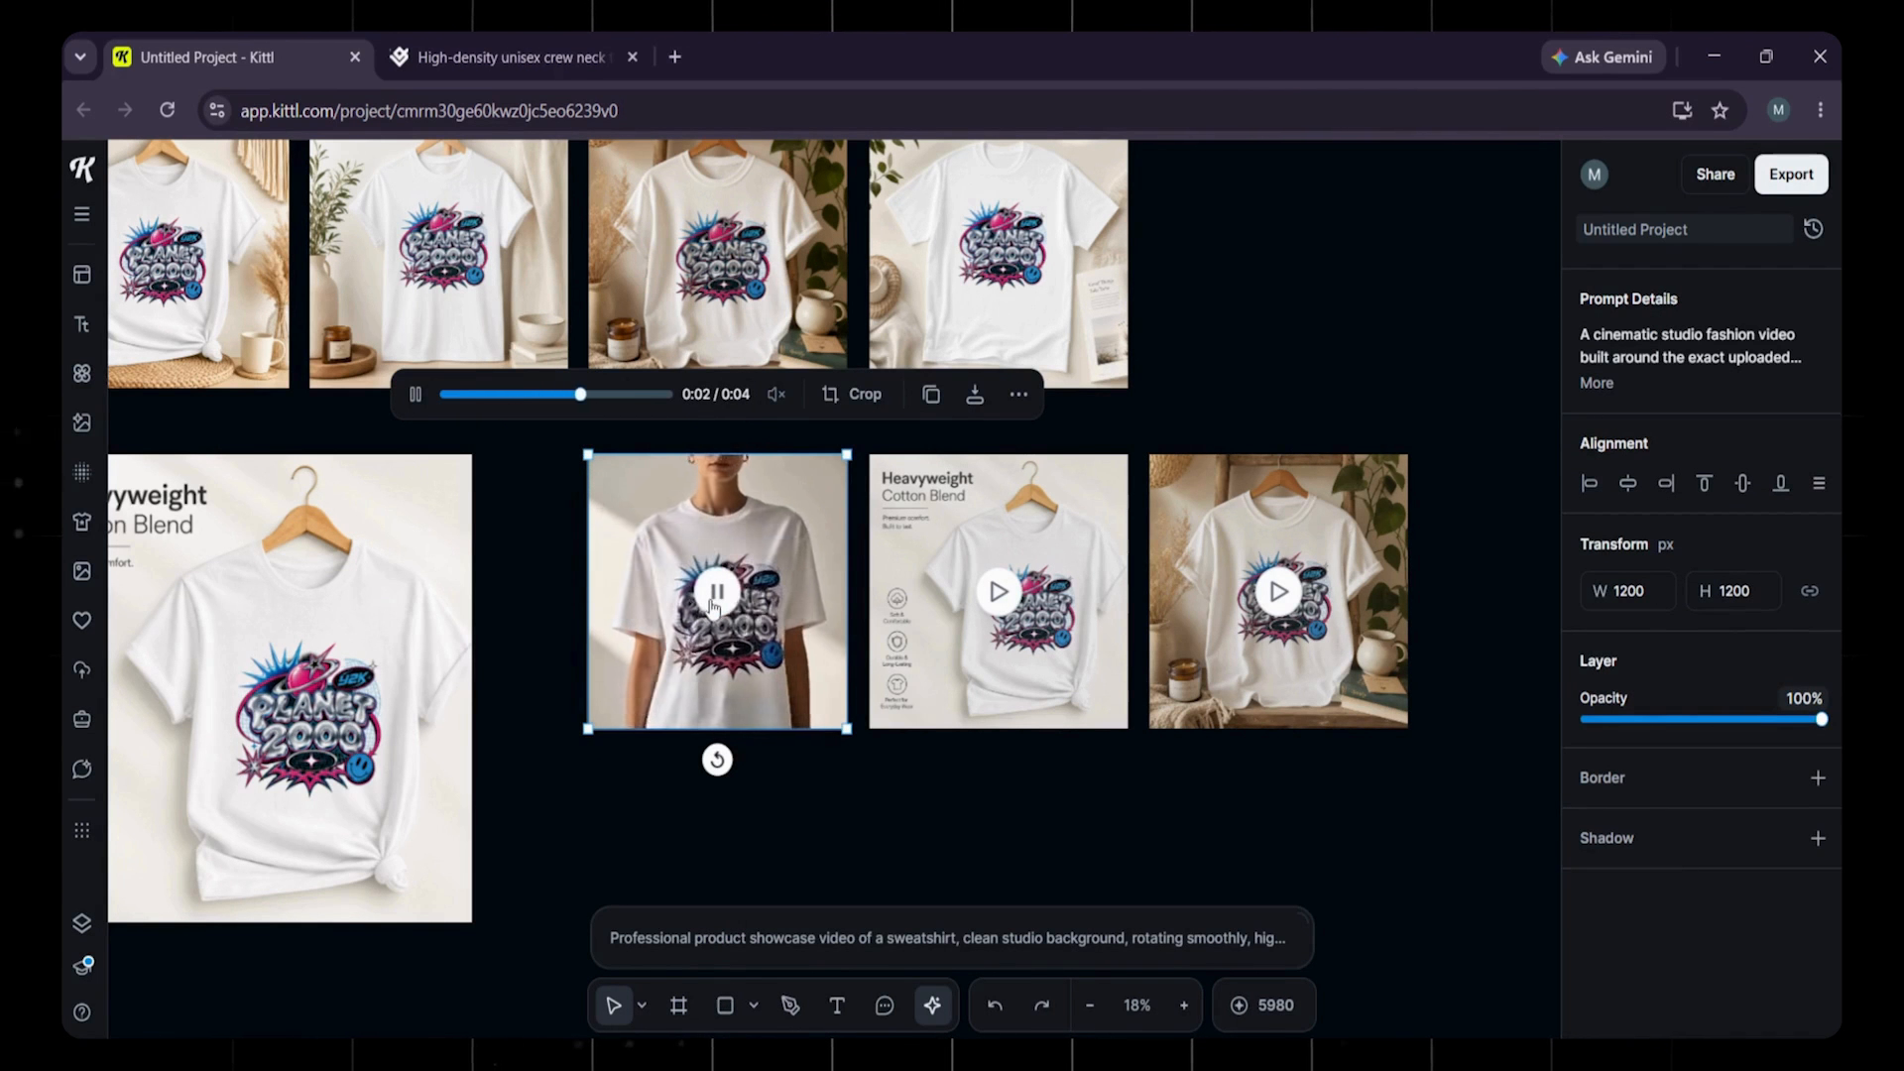
pyautogui.click(713, 595)
pyautogui.click(1065, 787)
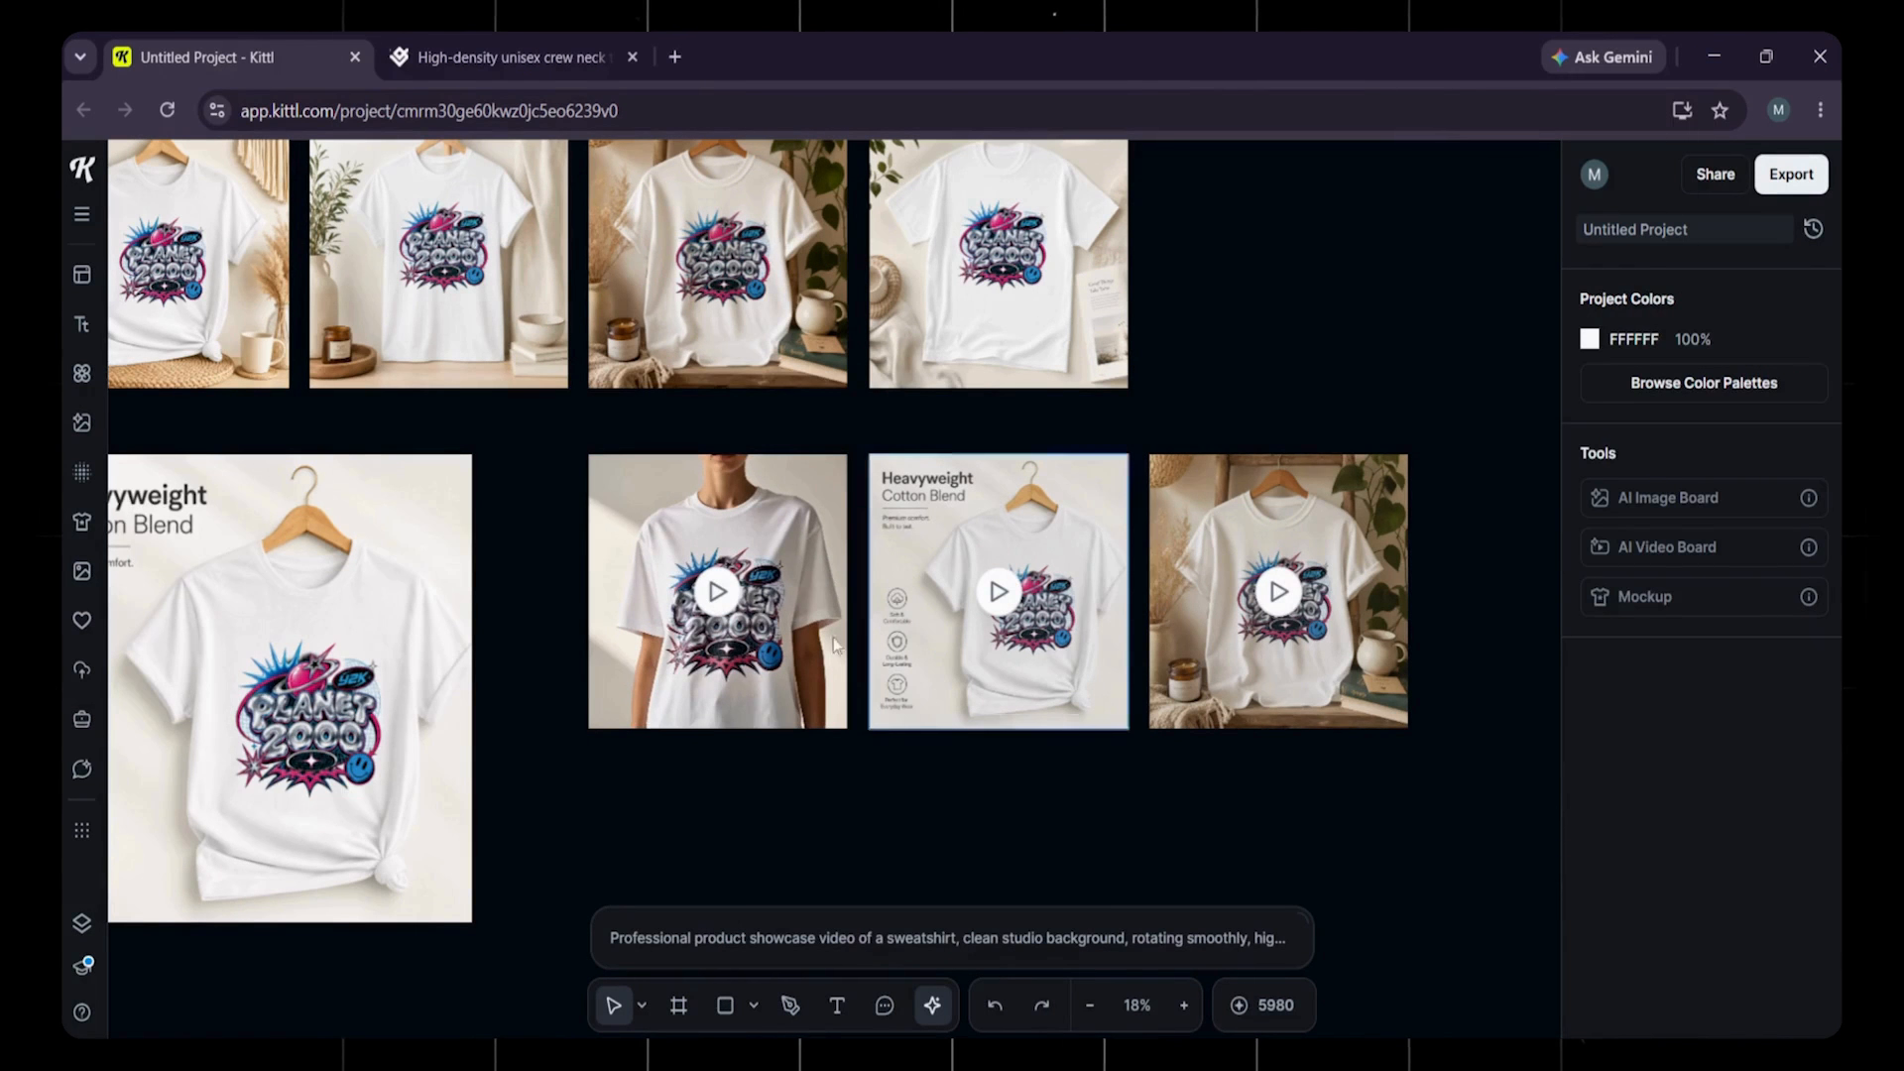
pyautogui.click(1070, 935)
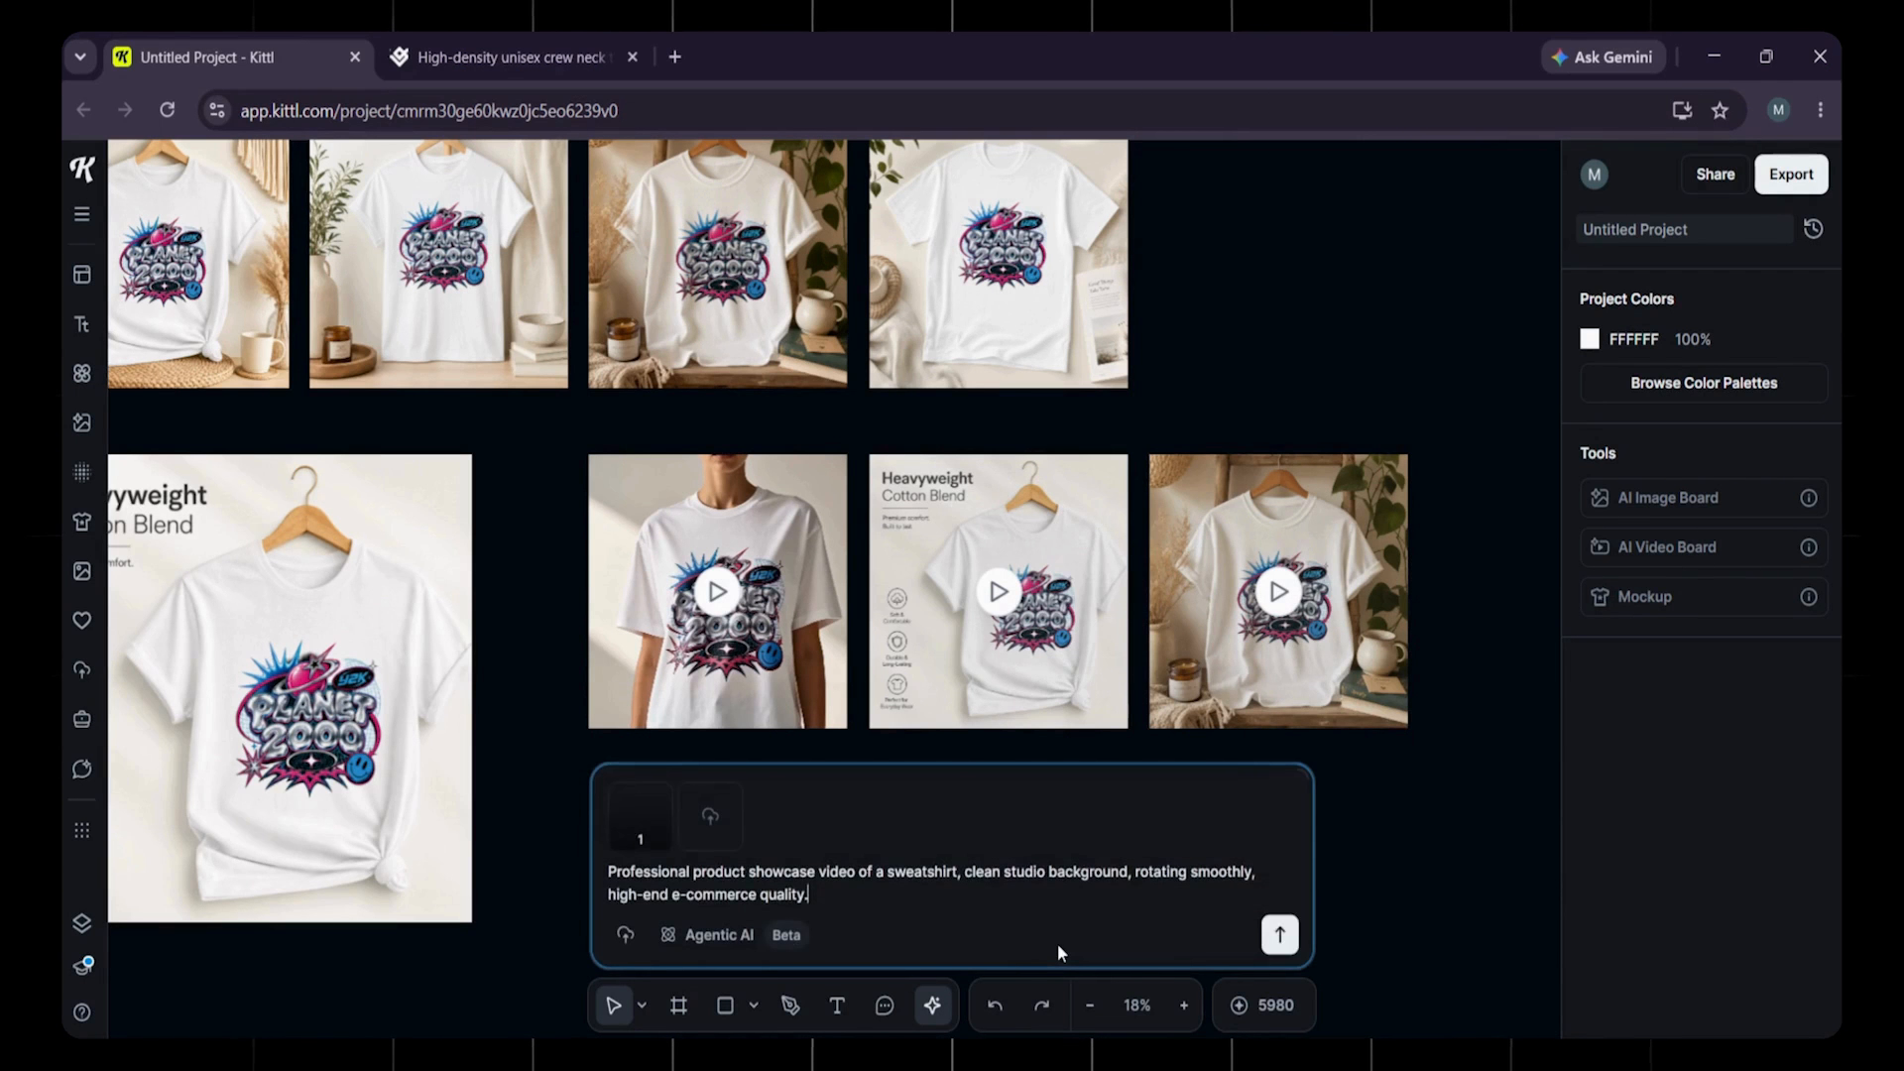
pyautogui.click(1425, 810)
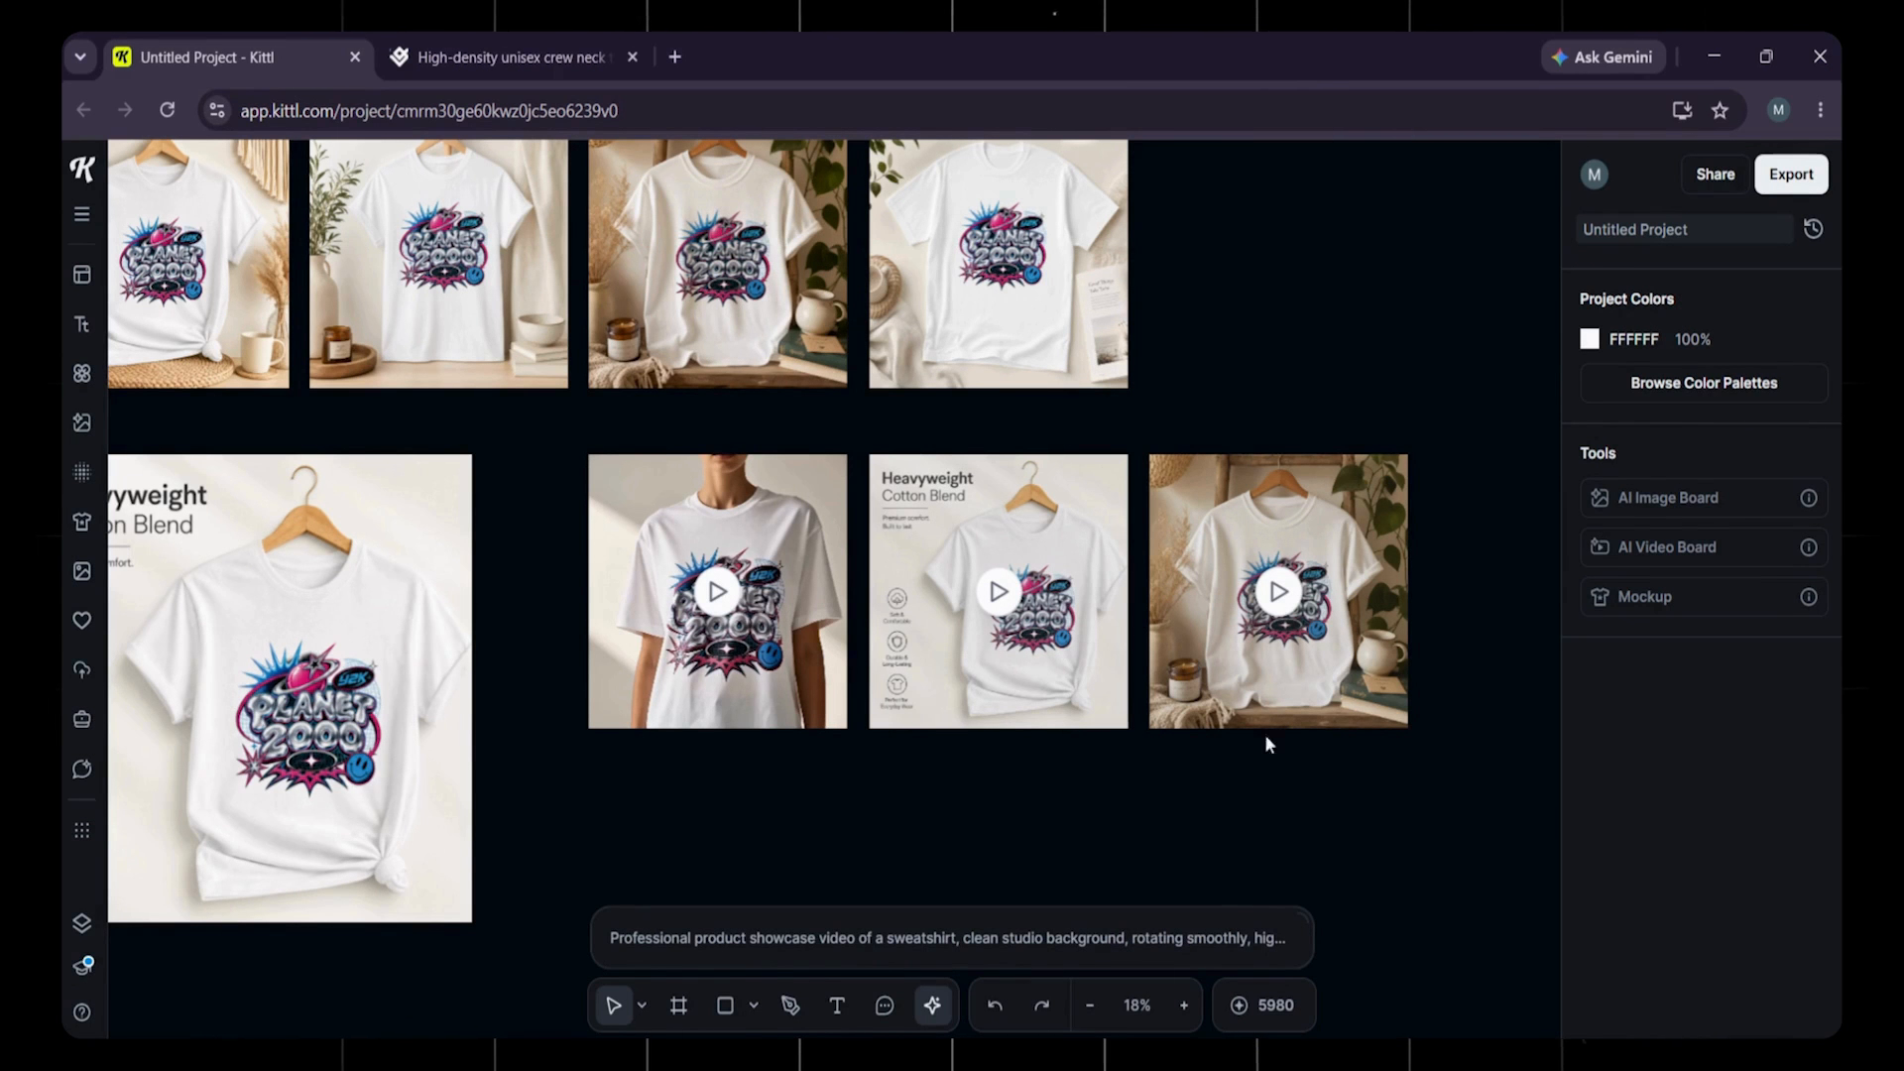
pyautogui.click(1283, 642)
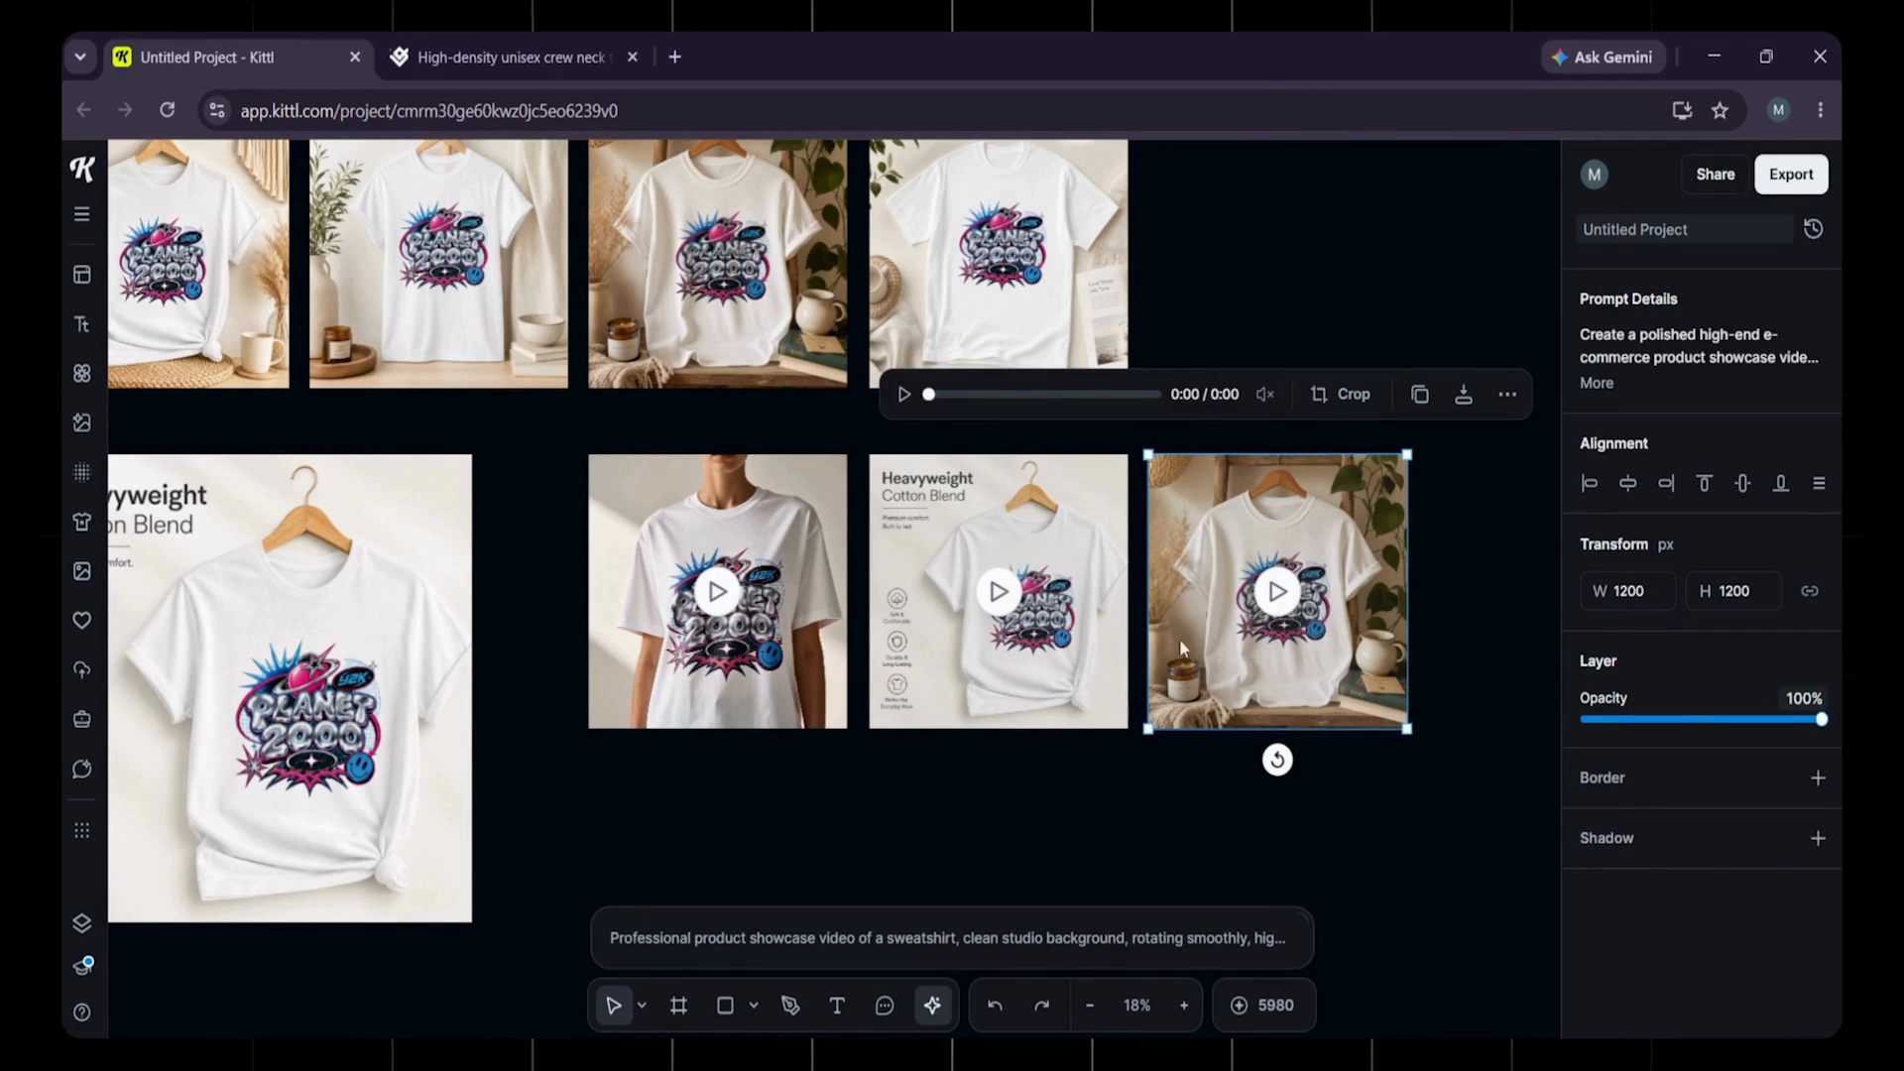
pyautogui.click(999, 592)
pyautogui.click(998, 592)
pyautogui.click(1314, 834)
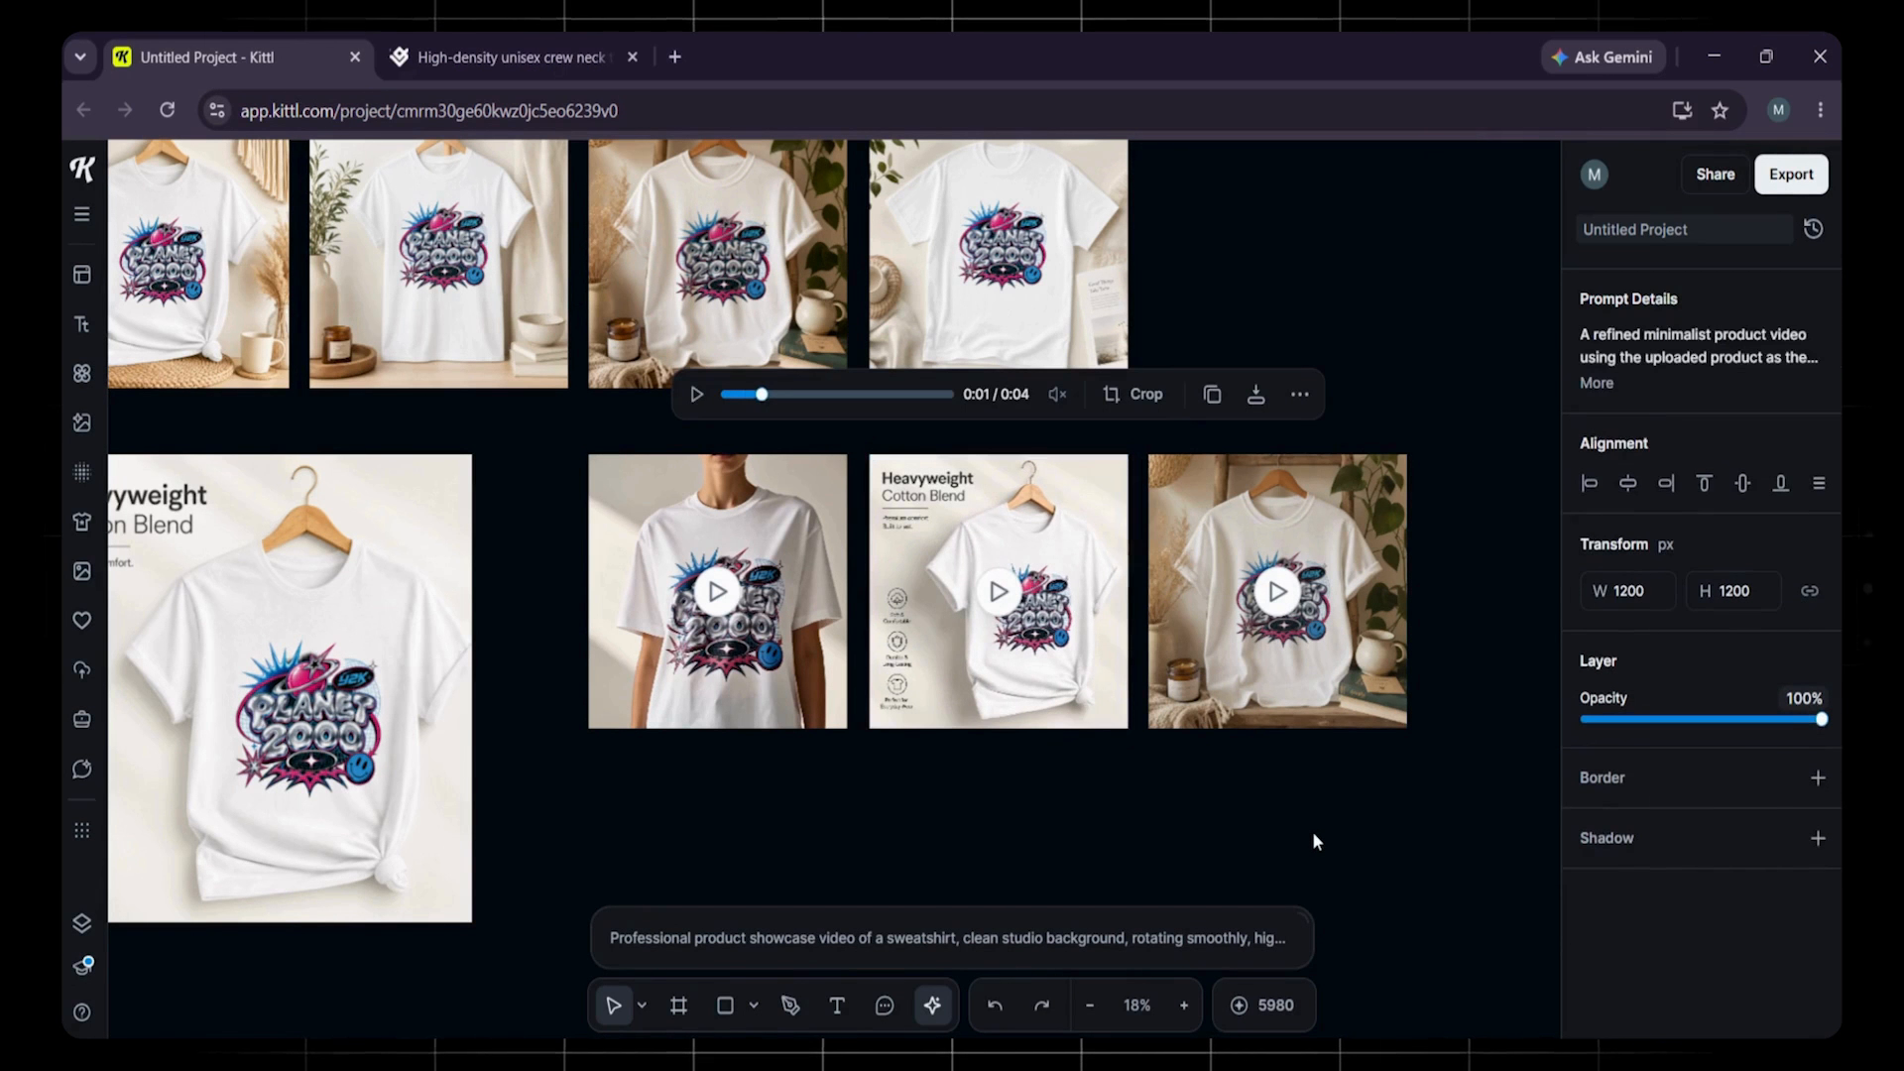